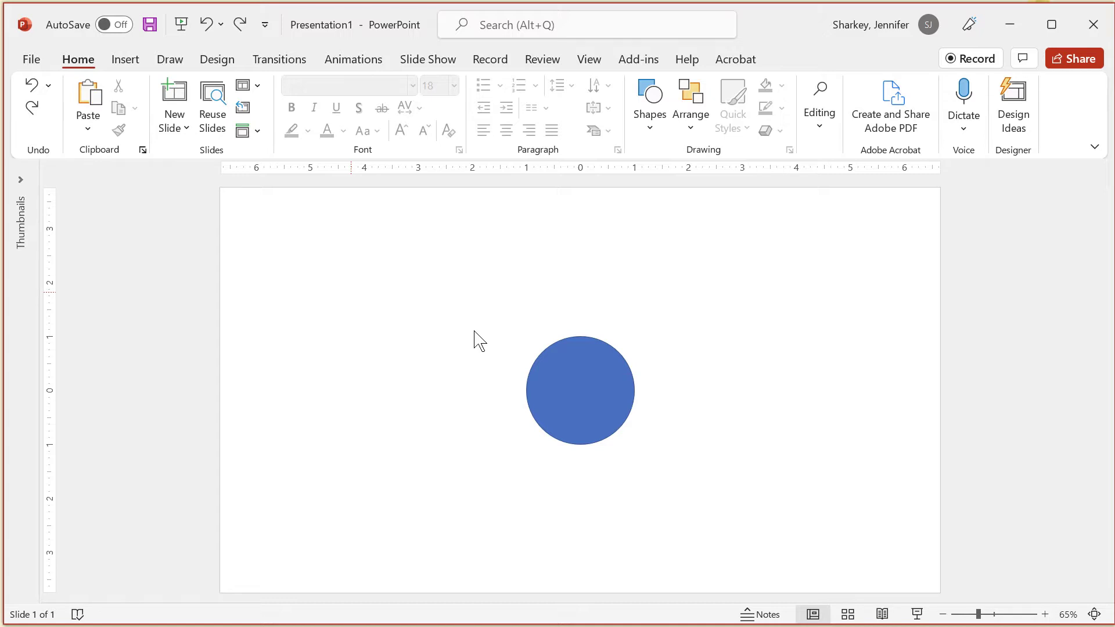
- Browse the animation effects available for the blue circle
click(560, 376)
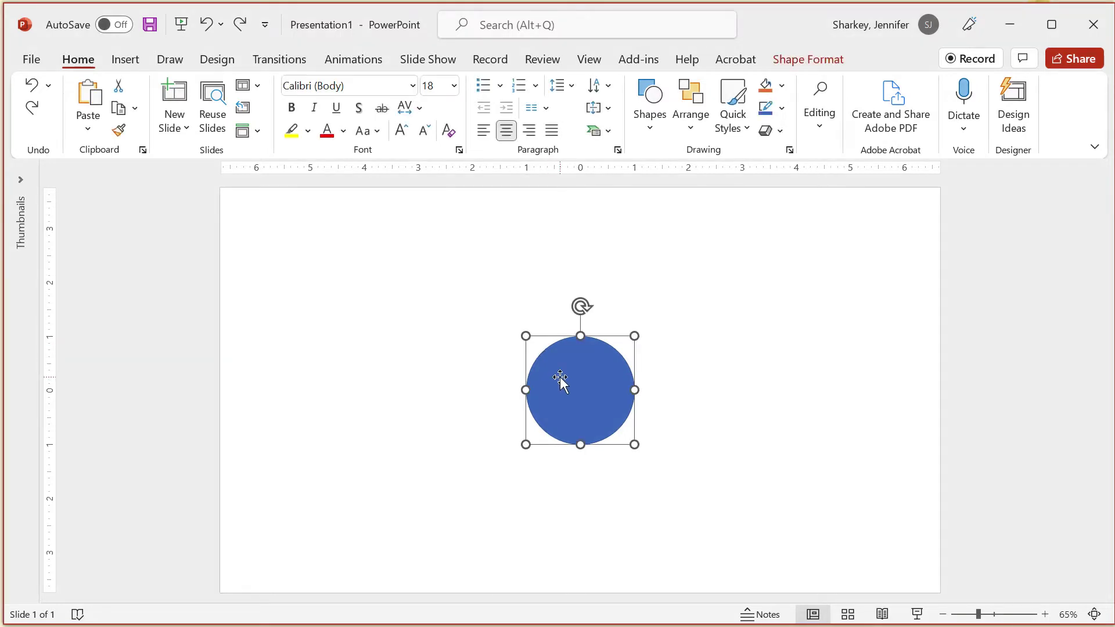
click(356, 60)
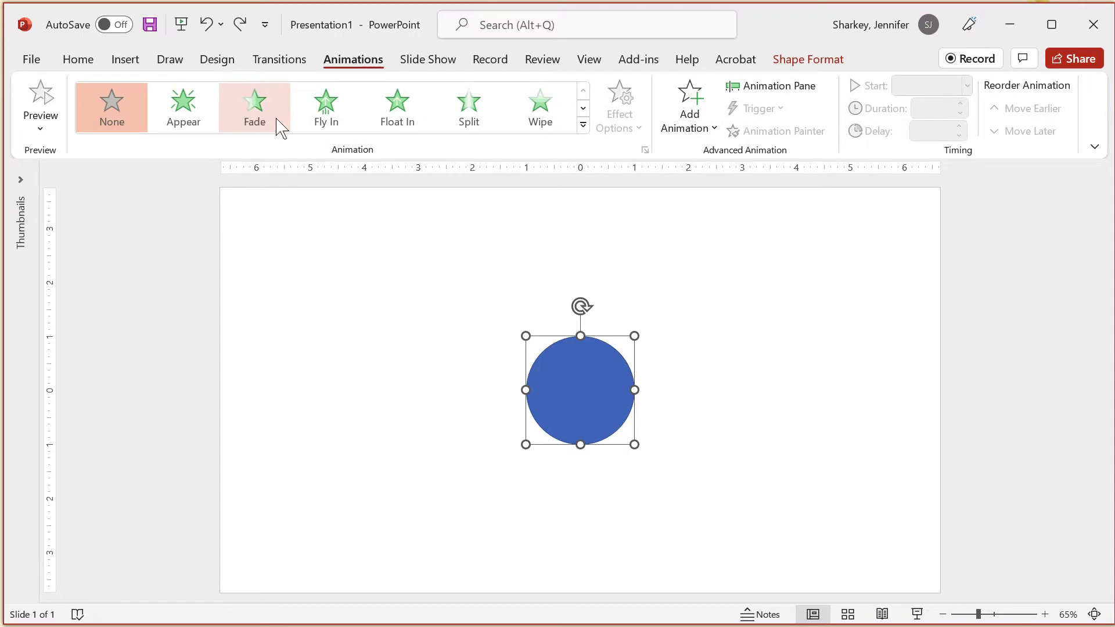
click(583, 108)
click(583, 108)
click(583, 108)
click(583, 108)
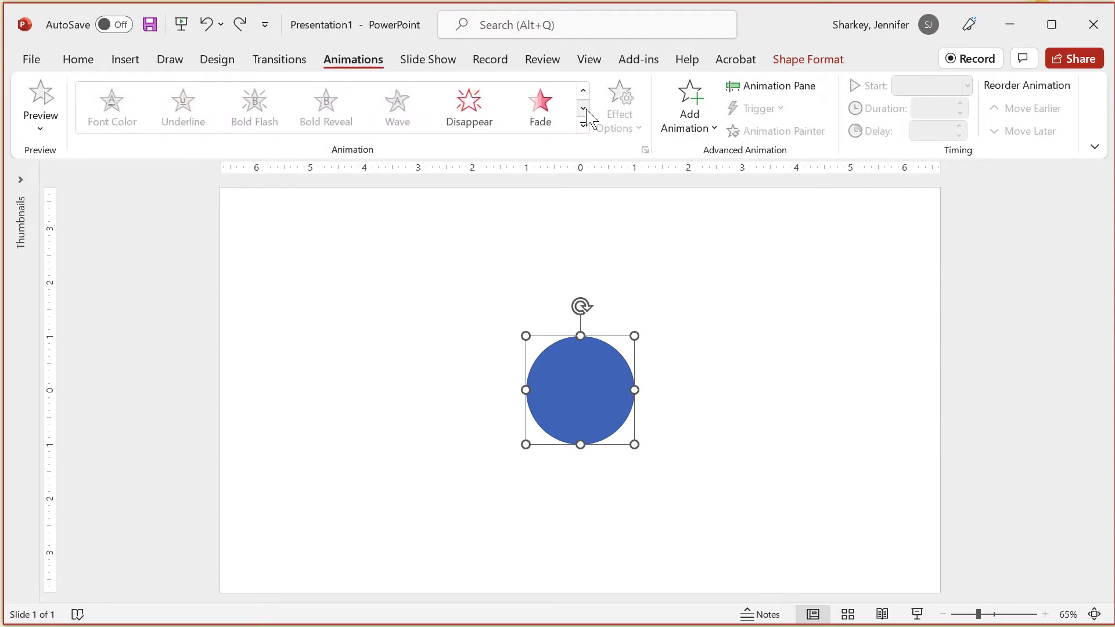
click(583, 91)
click(583, 91)
click(583, 91)
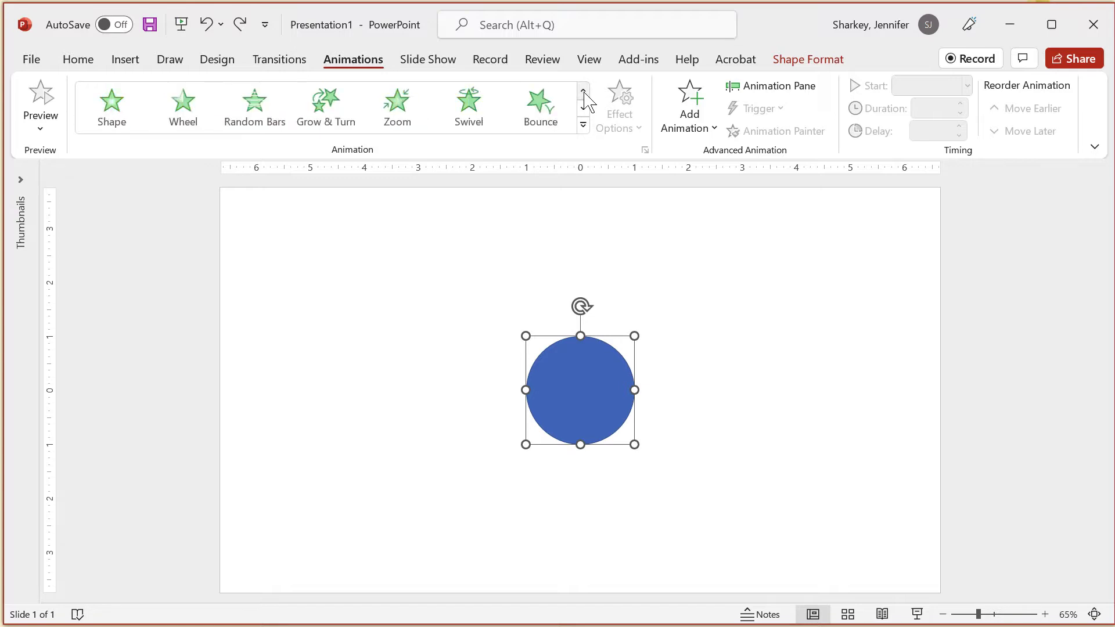
click(583, 91)
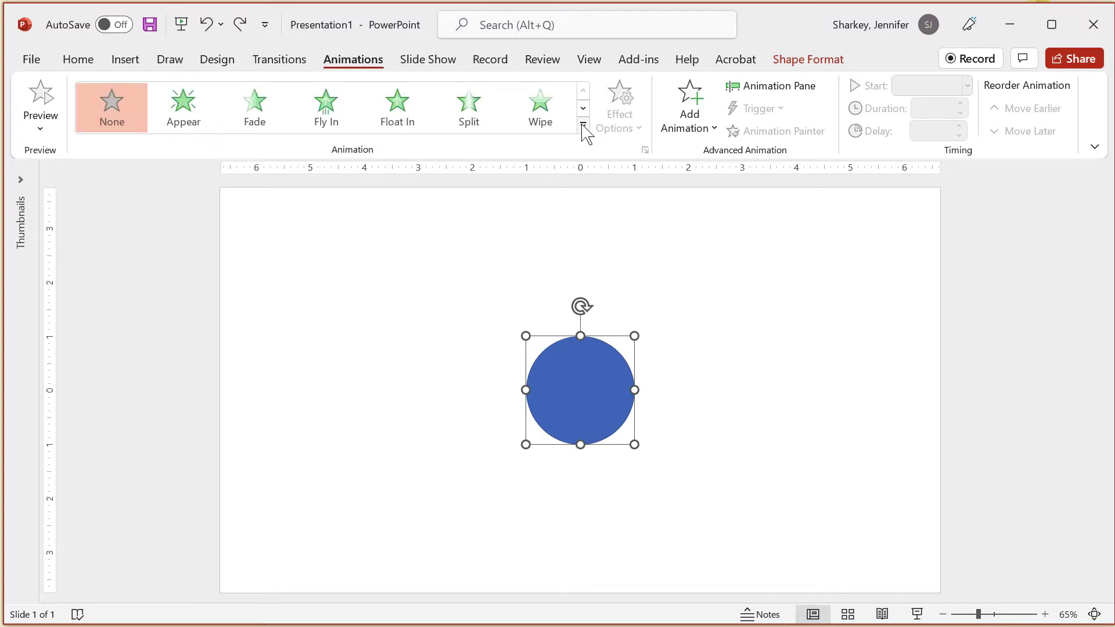
- Apply the Fly In entrance animation to the blue circle and preview it
click(581, 126)
drag(590, 308, 585, 180)
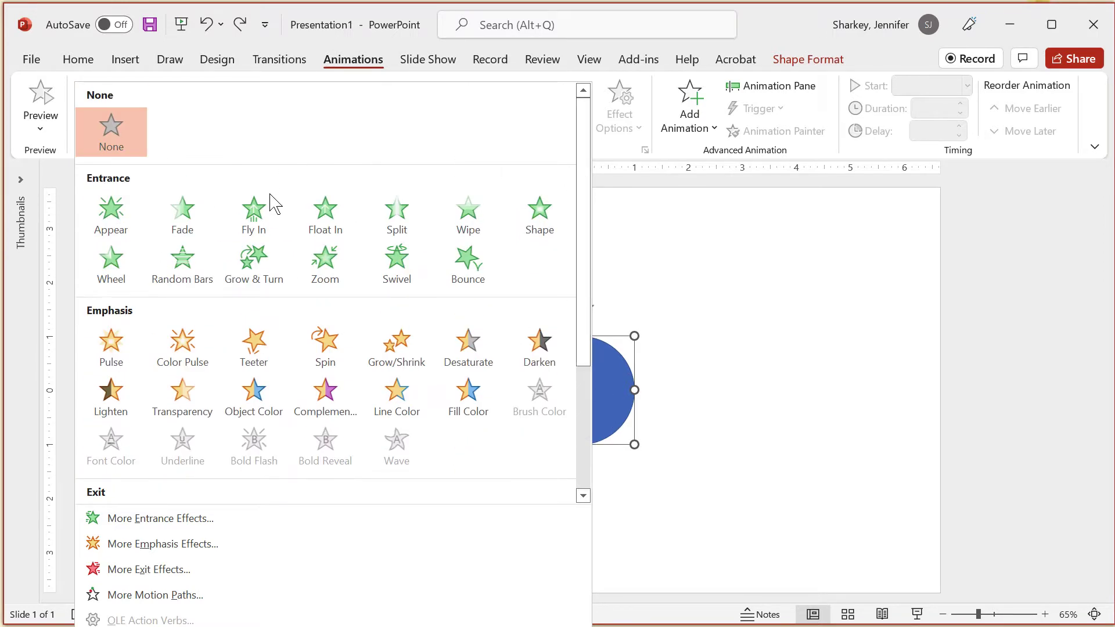
click(250, 210)
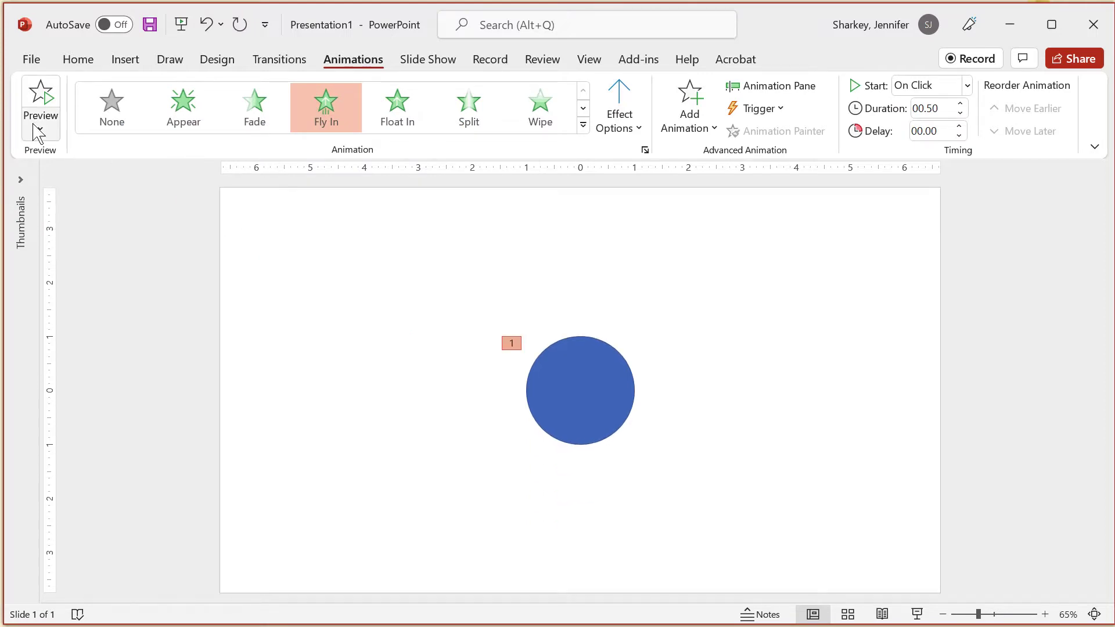
click(41, 96)
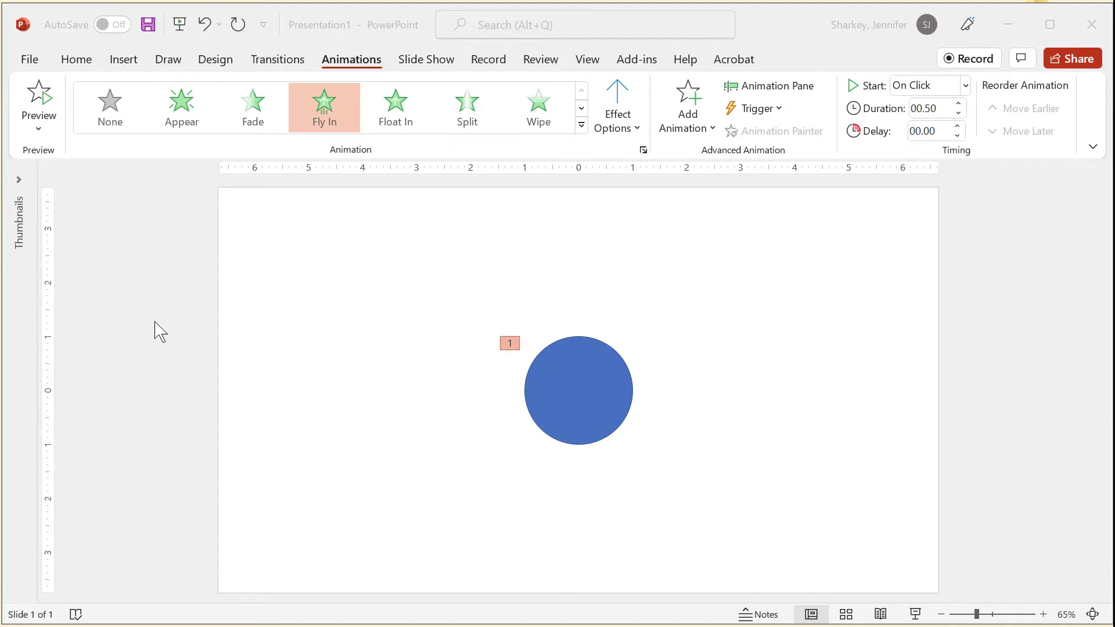
- Change the circle's animation to the Pulse emphasis effect
click(158, 331)
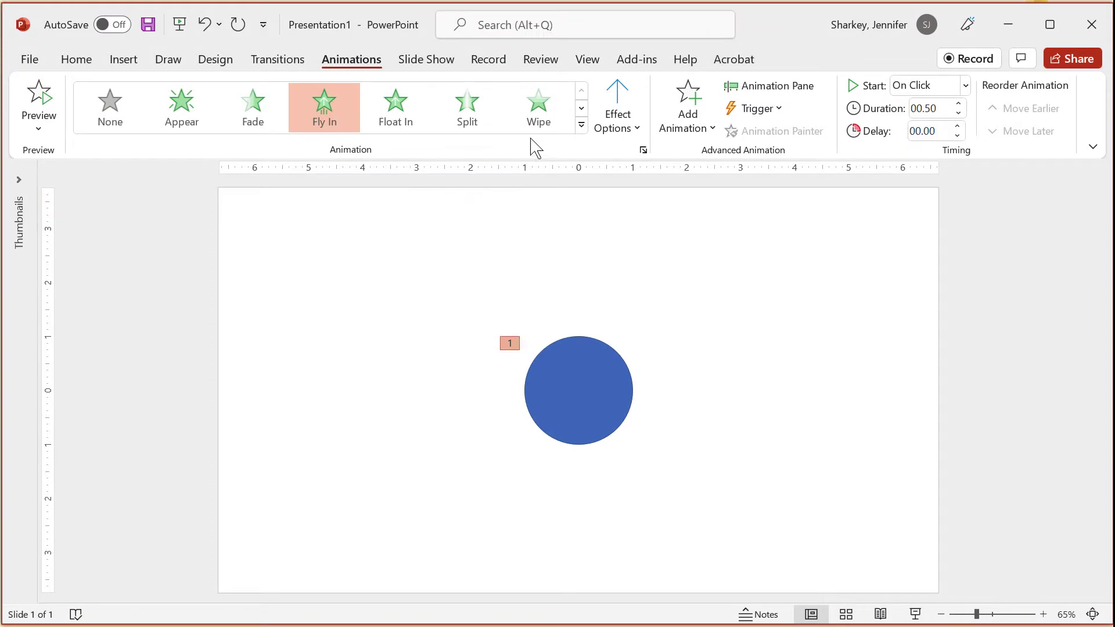
click(582, 126)
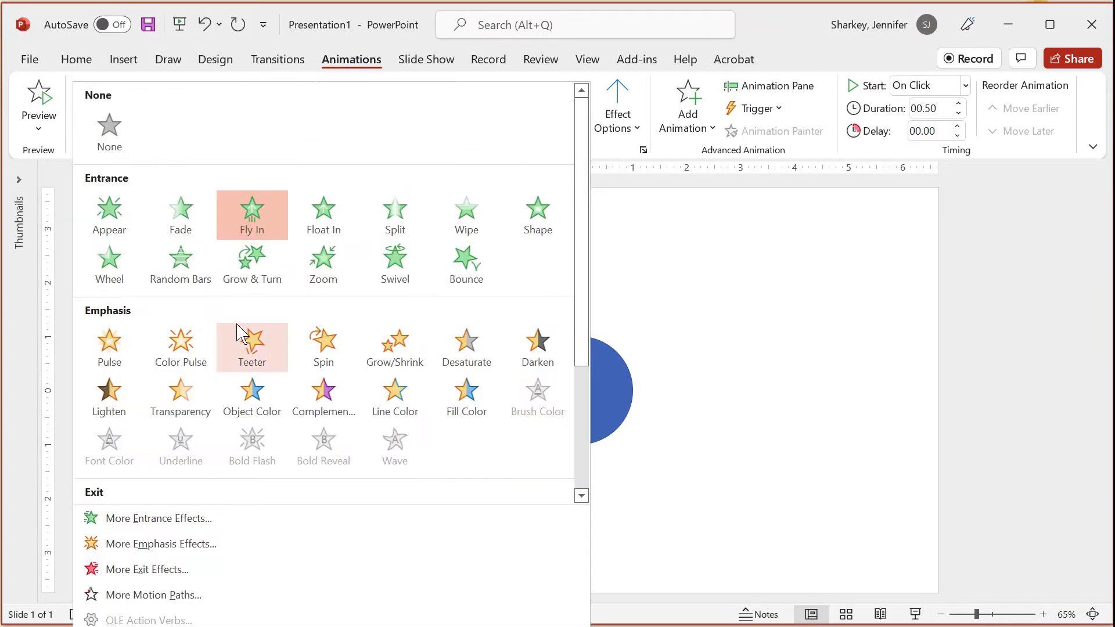
click(119, 347)
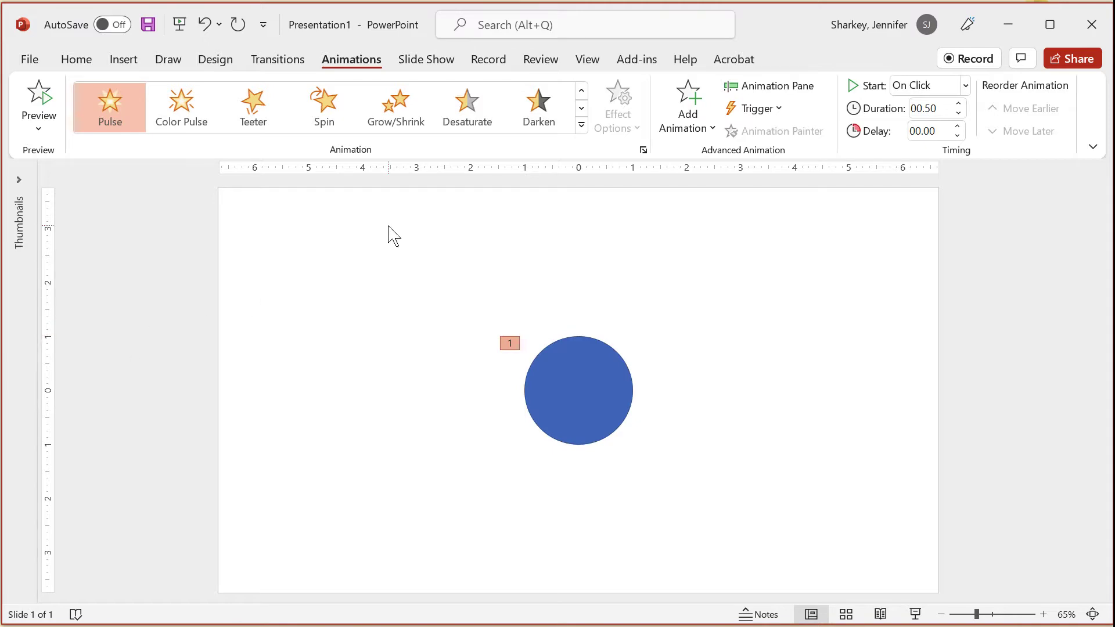
- Change the circle's animation to the Fly Out exit effect
click(582, 125)
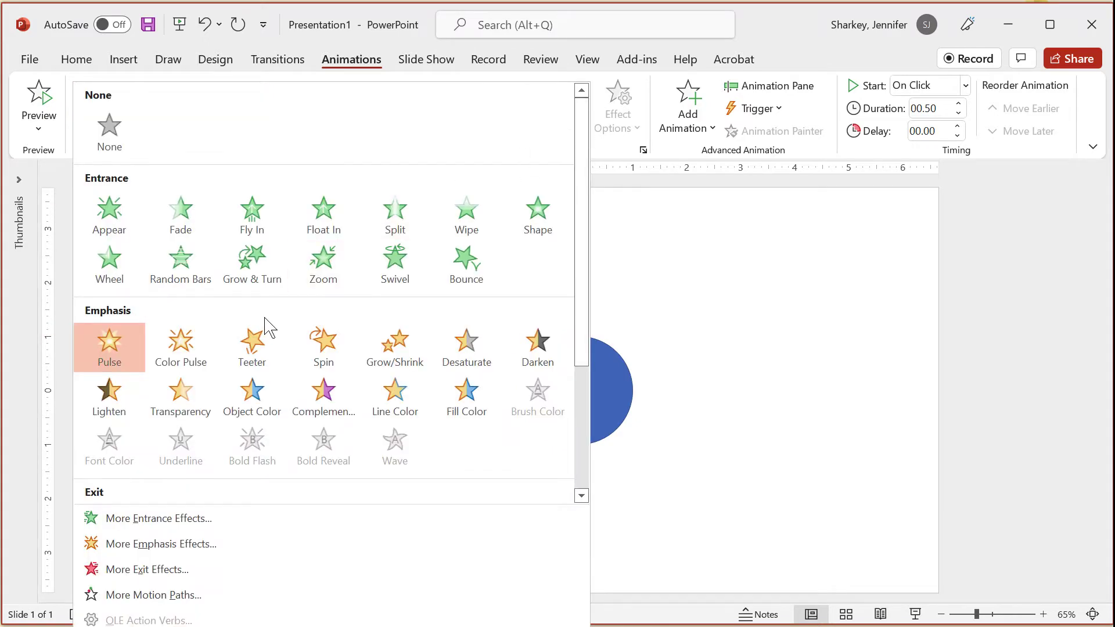
scroll(270, 329, down, 3)
click(253, 335)
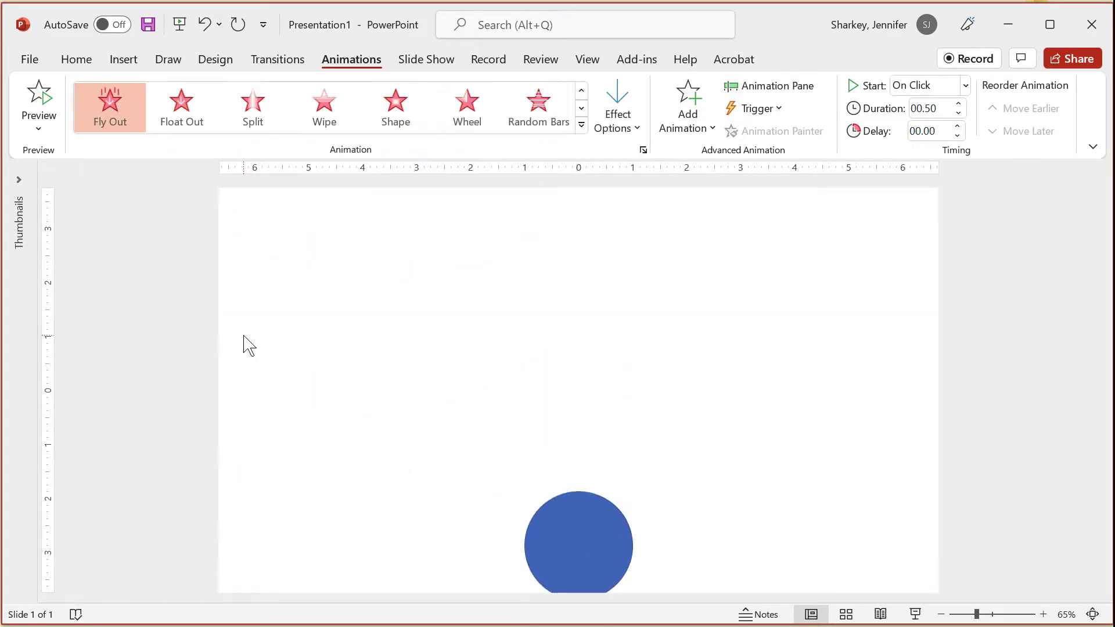
- Remove the animation from the circle by setting it to None
click(582, 91)
click(581, 92)
click(581, 91)
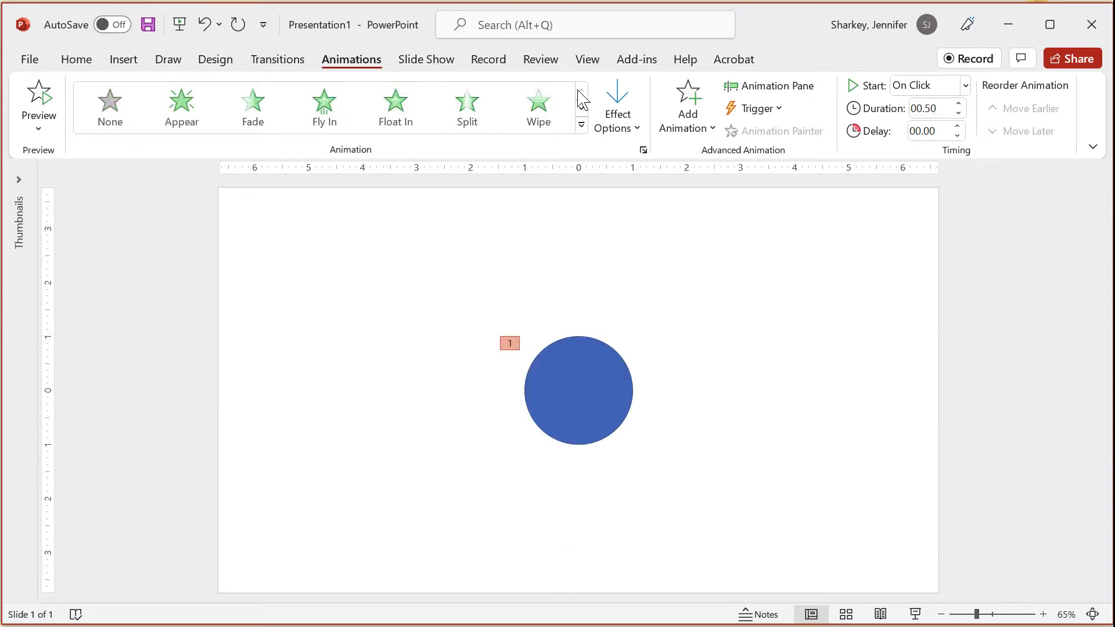
click(112, 108)
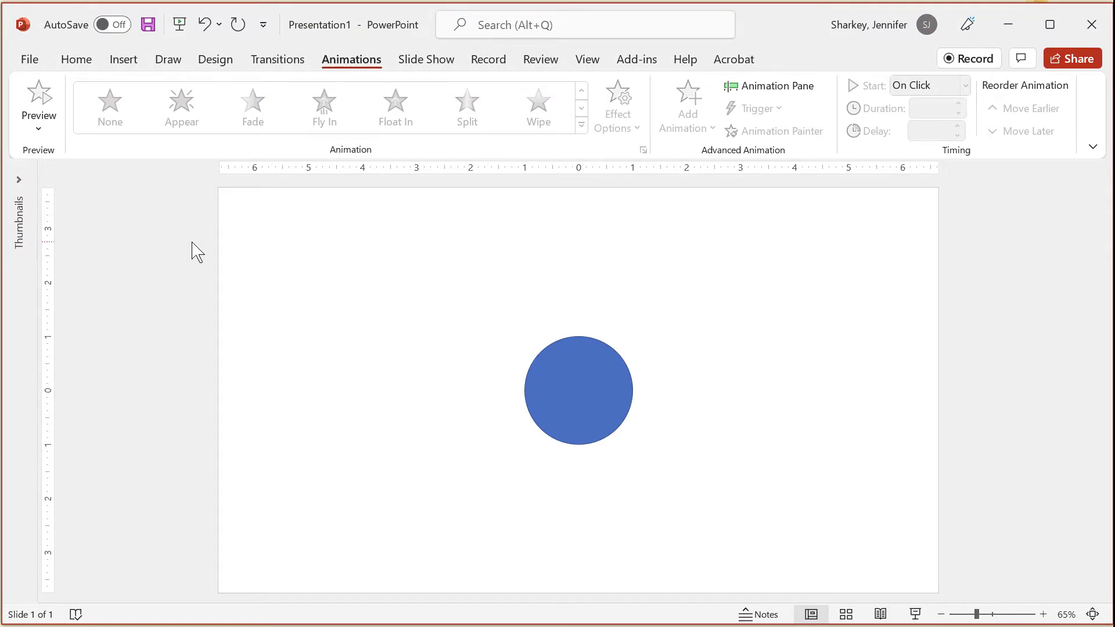
- Give the circle the Fly In entrance animation with the direction From Top
click(564, 378)
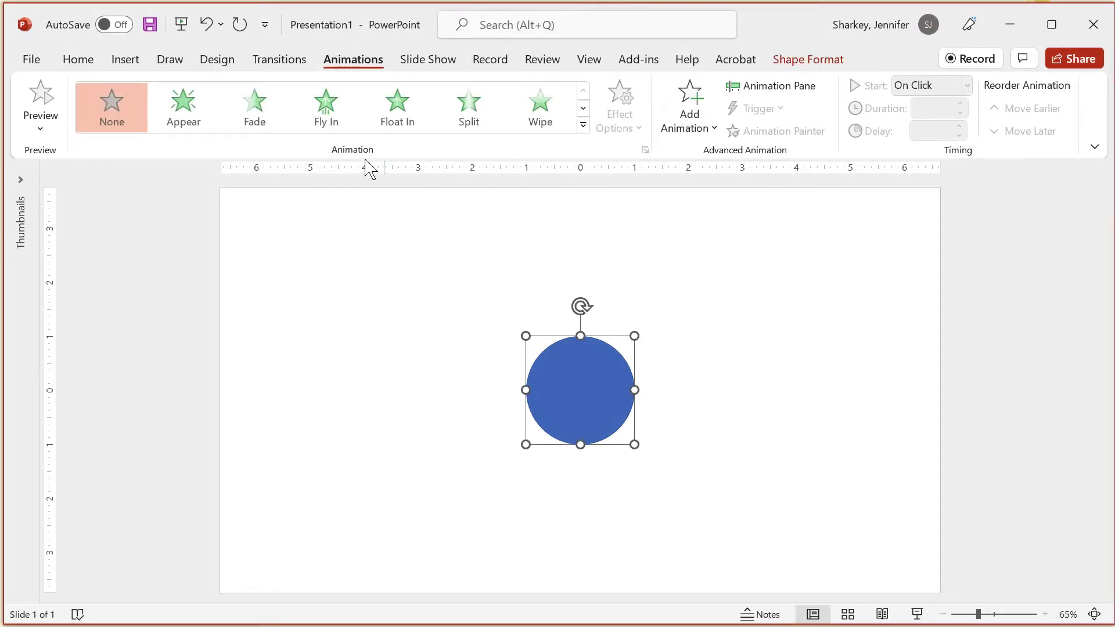
click(334, 104)
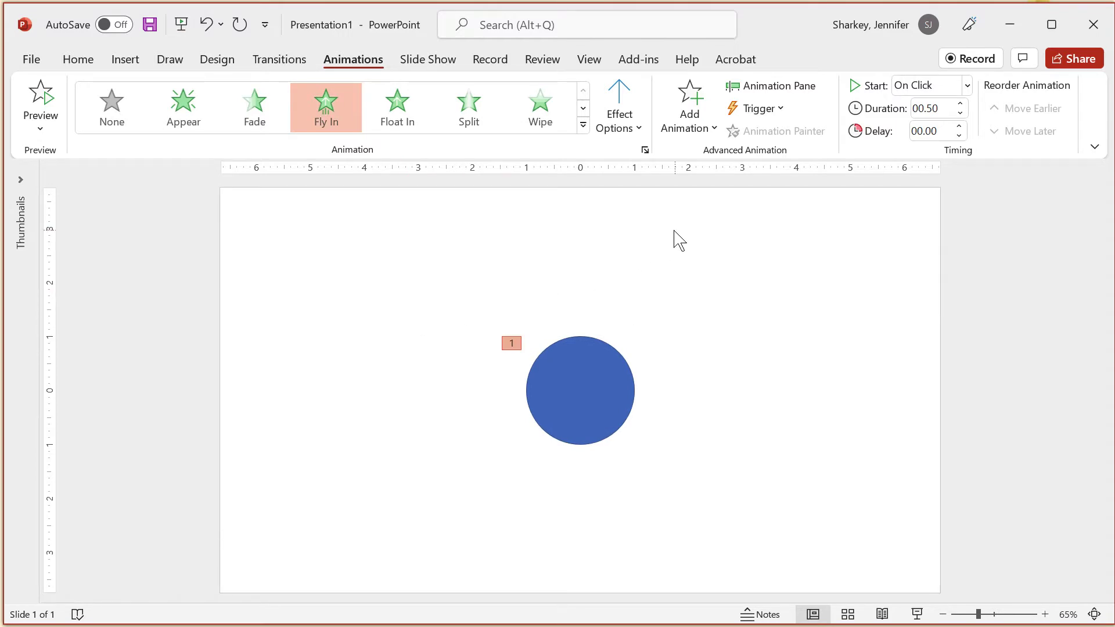
click(640, 133)
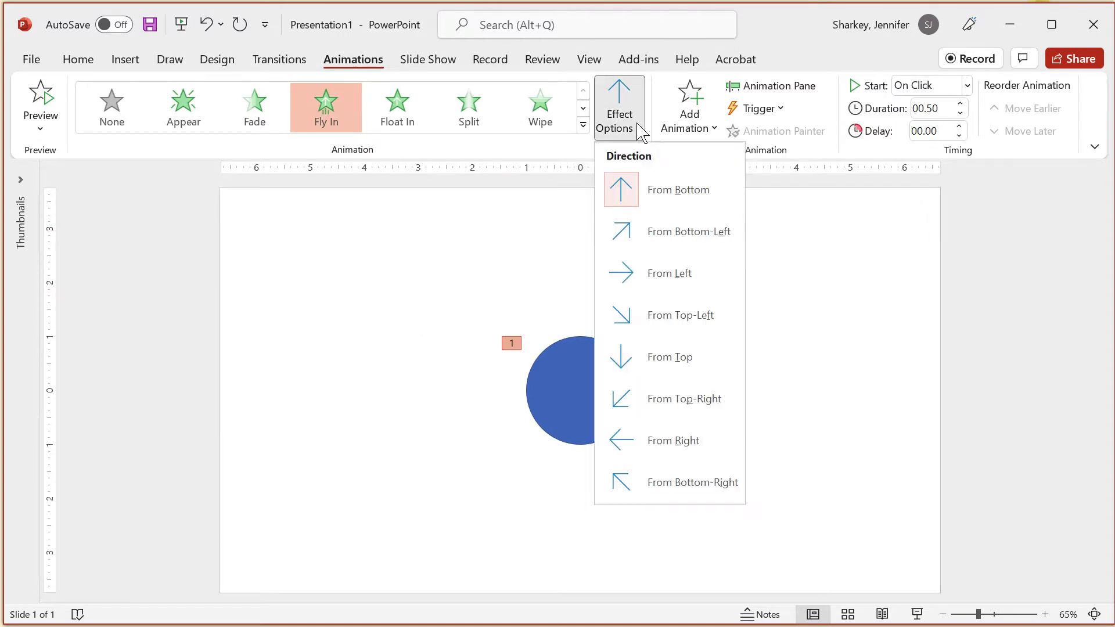
click(662, 359)
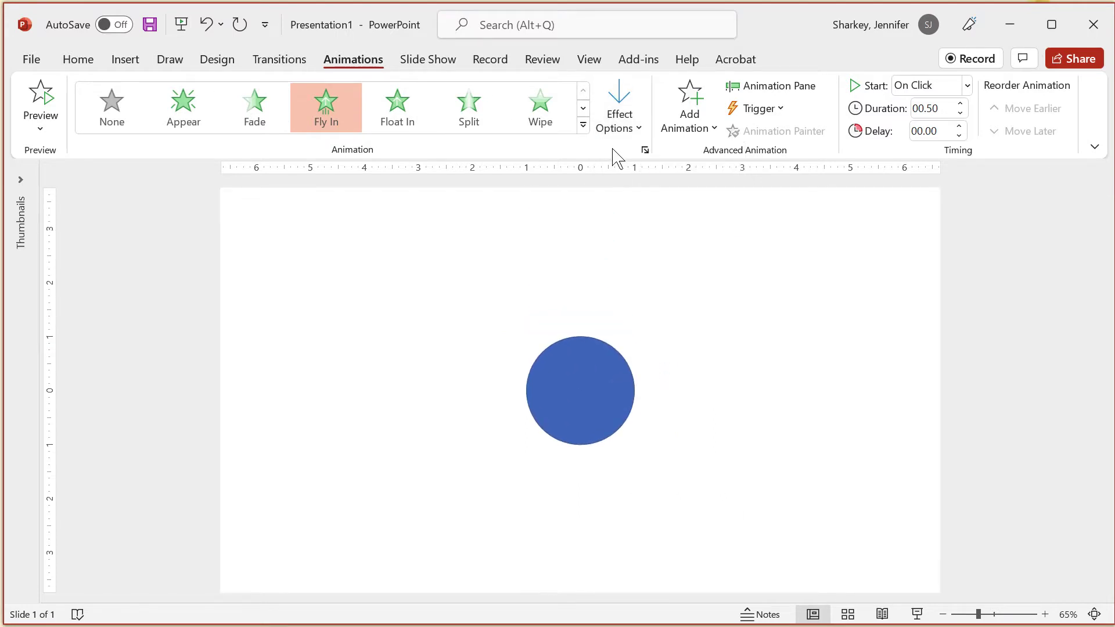
- Set the Fly In direction to From Bottom, and undo the circle's animation
click(628, 135)
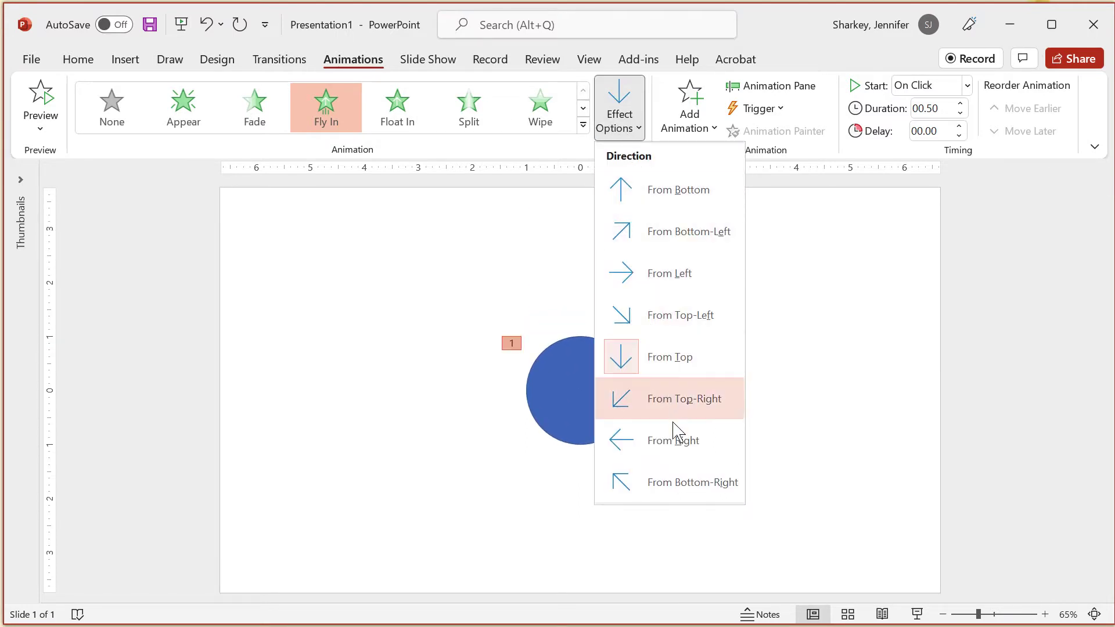
click(665, 193)
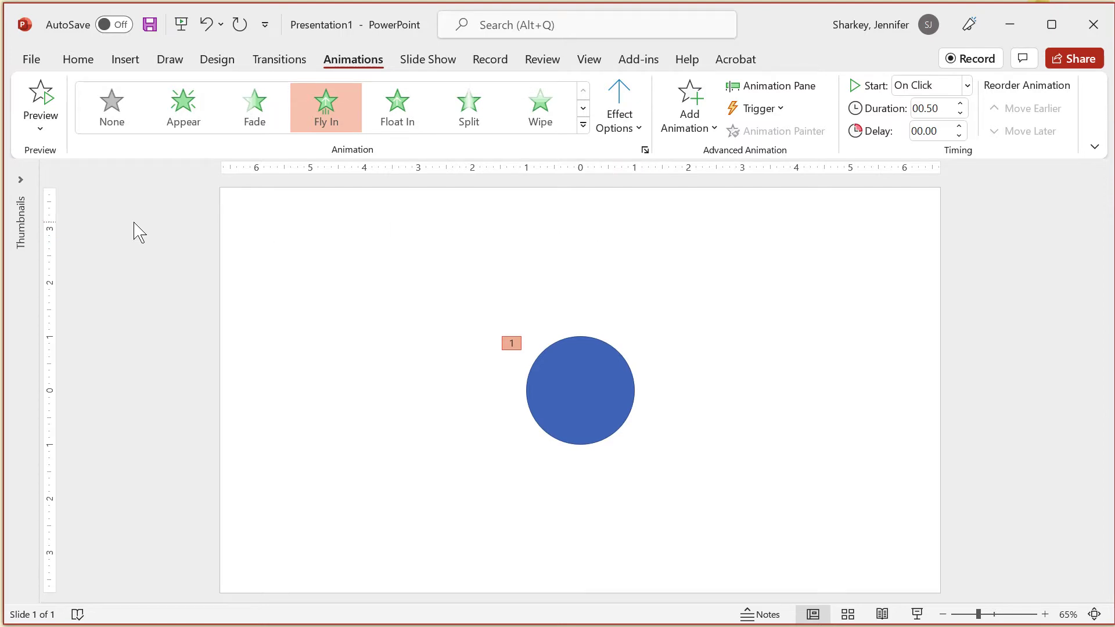
key(ctrl+z)
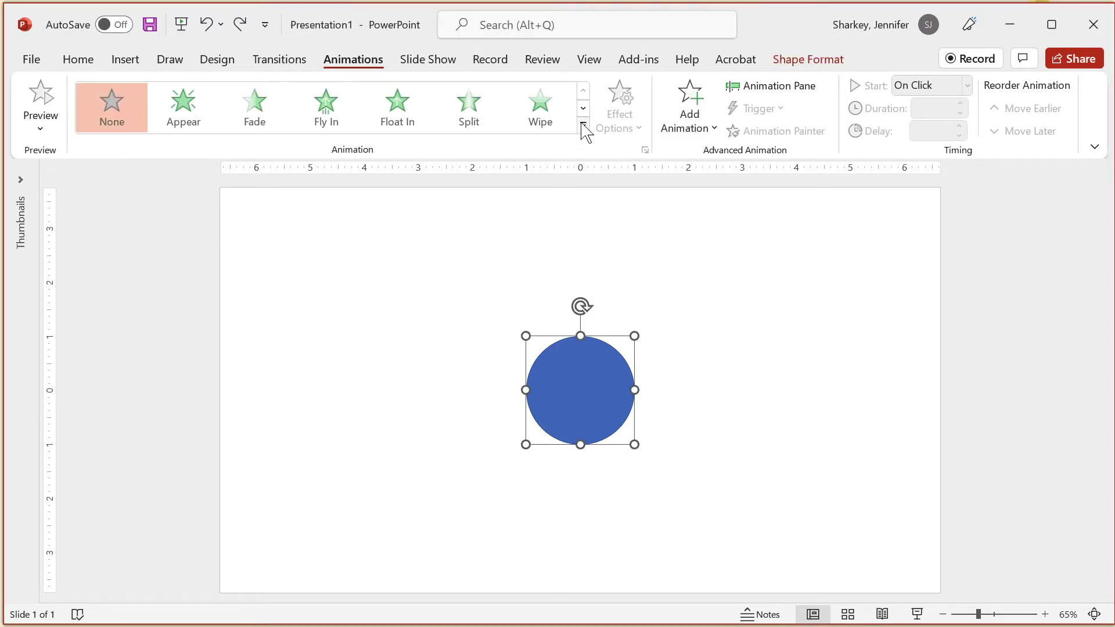
- Apply the Lines motion path to the circle and extend its end point straight down, close to the slide's lower edge
click(583, 125)
drag(585, 149, 580, 341)
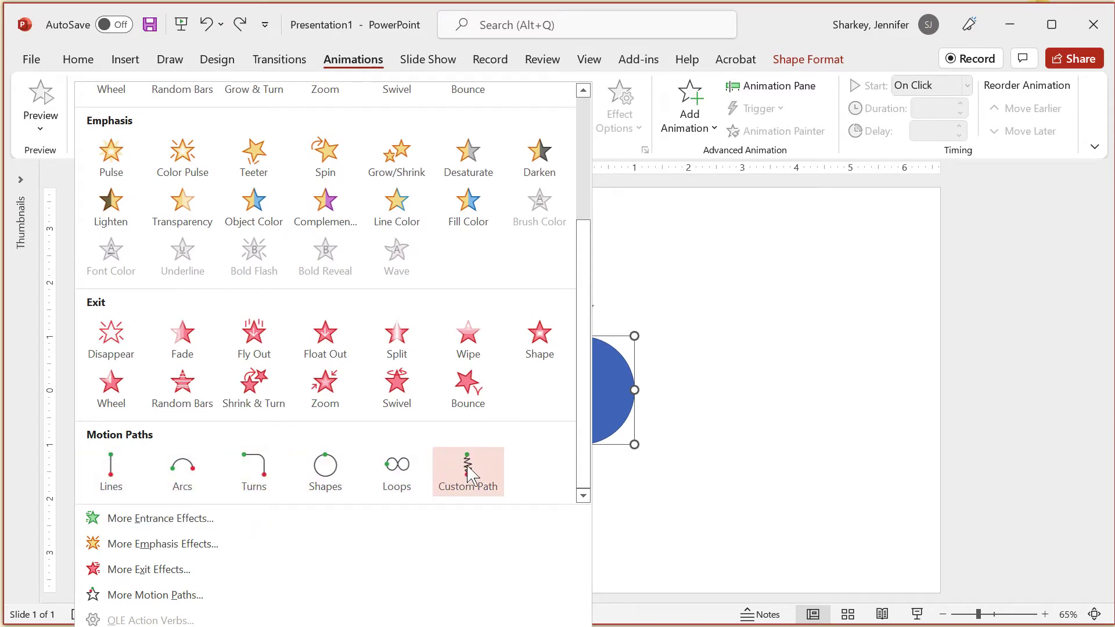
click(113, 477)
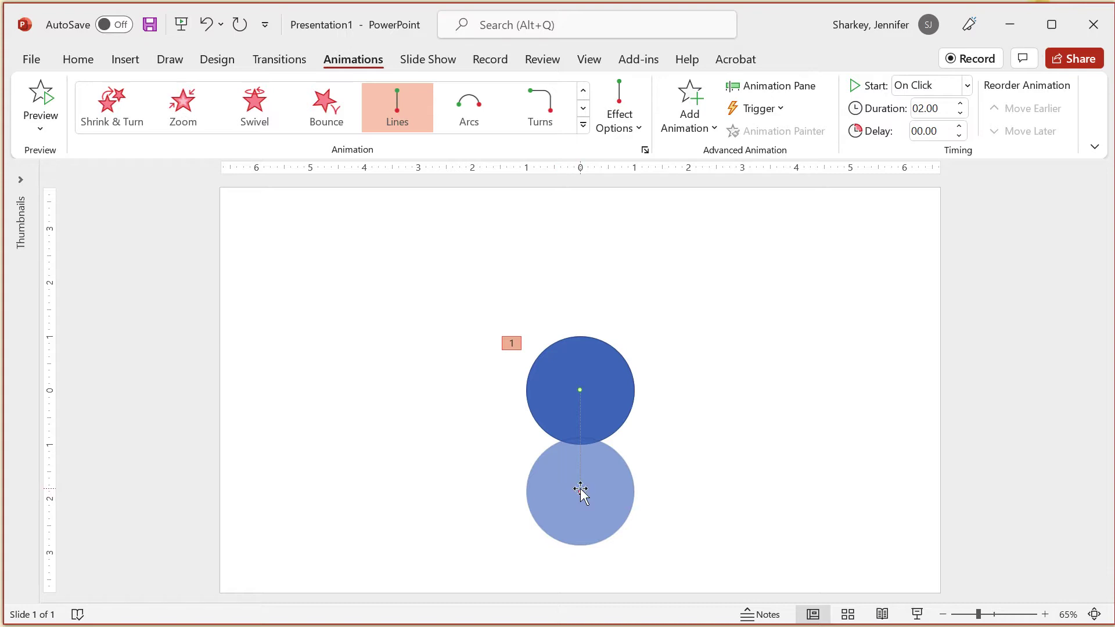
drag(581, 491, 583, 536)
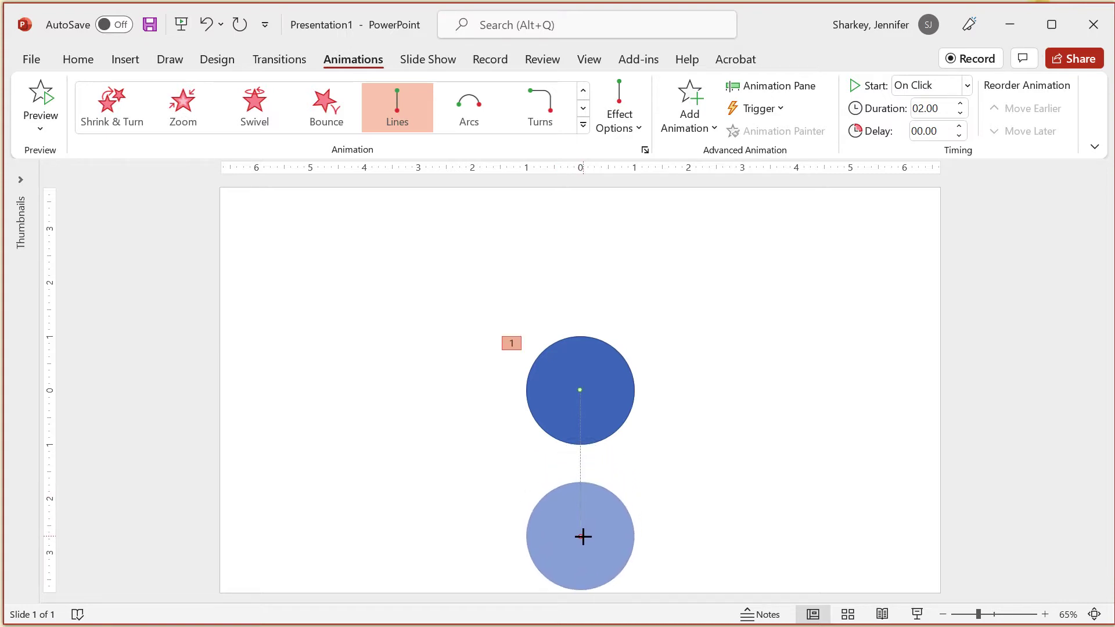
- Preview the animation of the four circles and undo back to an empty slide
click(40, 97)
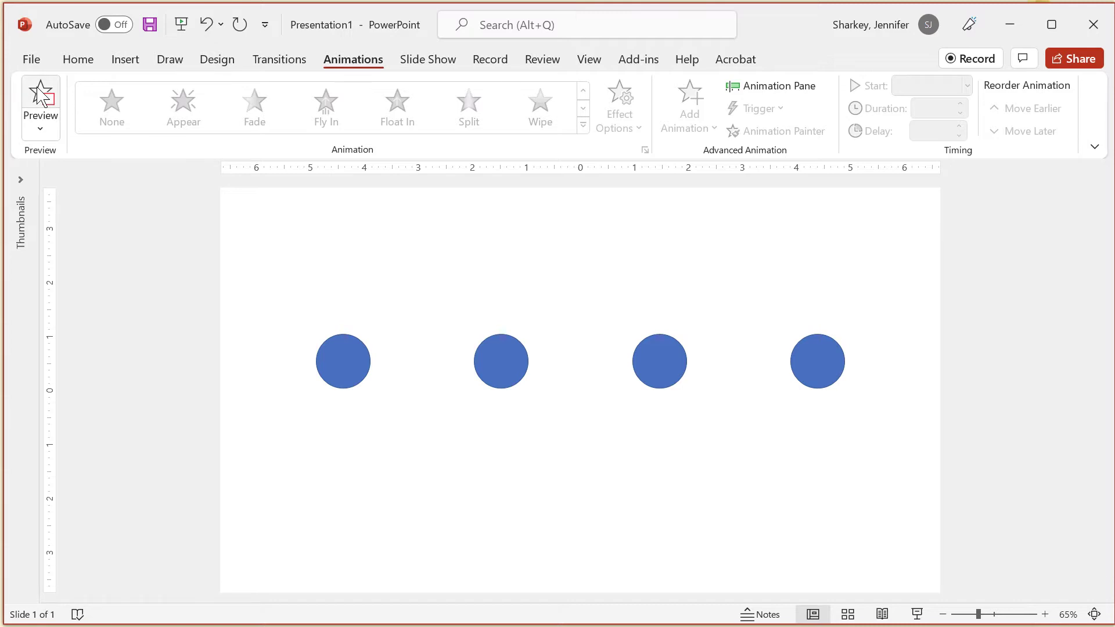
key(ctrl+z)
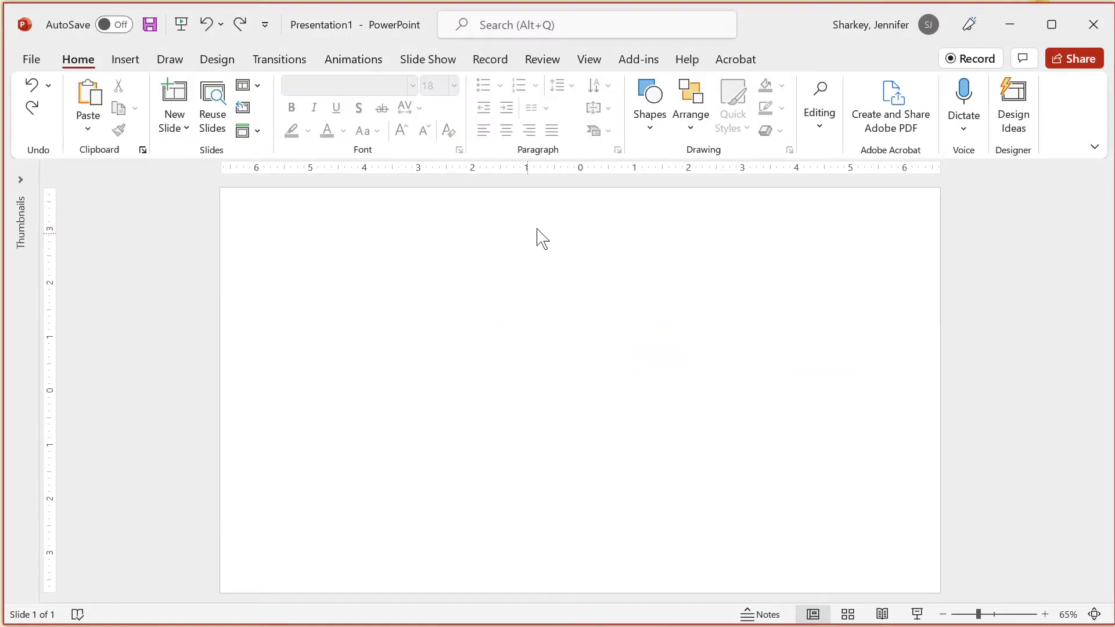
- Insert a 1-inch circle in the left part of the slide and apply the Fly In entrance animation to it
click(650, 133)
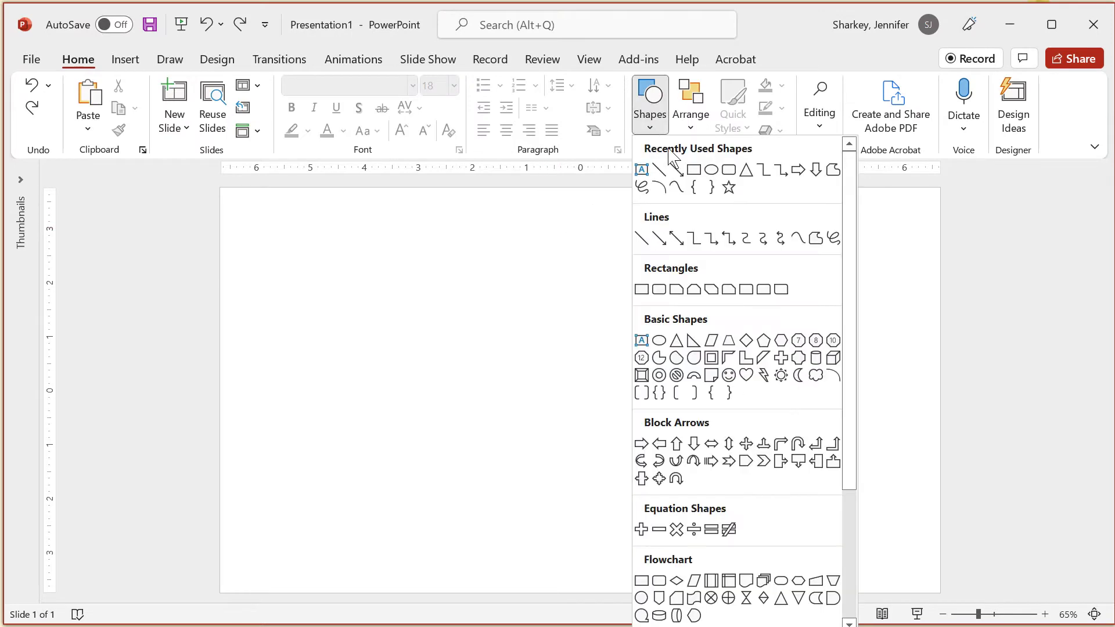
click(705, 165)
click(316, 318)
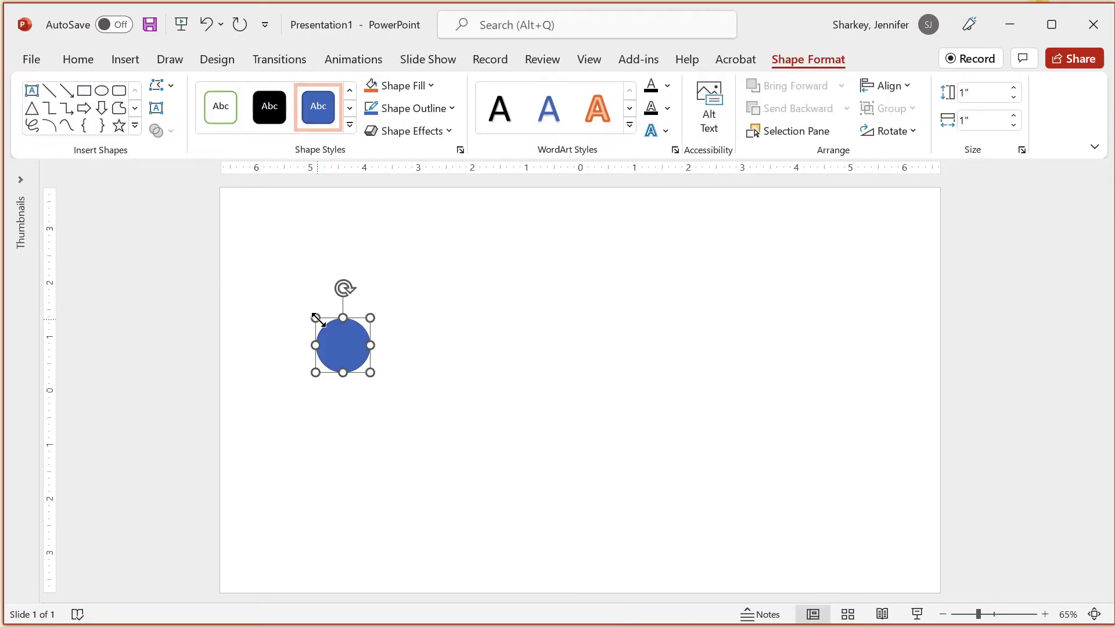
click(363, 60)
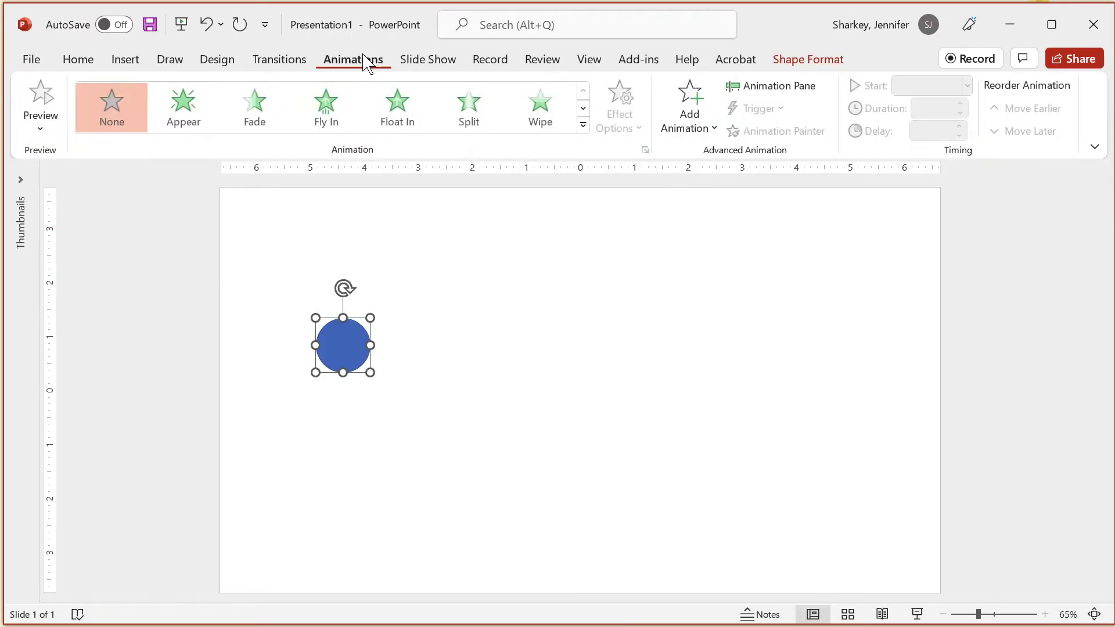
click(325, 108)
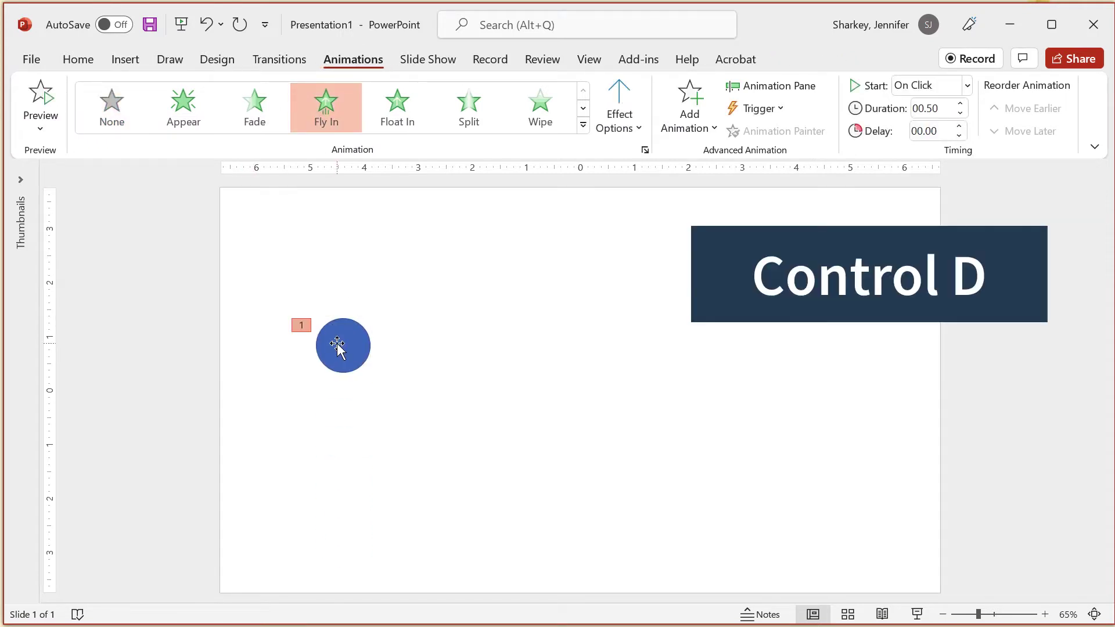
- Duplicate the animated circle three times
click(338, 345)
key(ctrl+d)
key(ctrl+d)
key(ctrl+d)
- Select all four overlapping circles and align them by their middles
drag(259, 274, 409, 410)
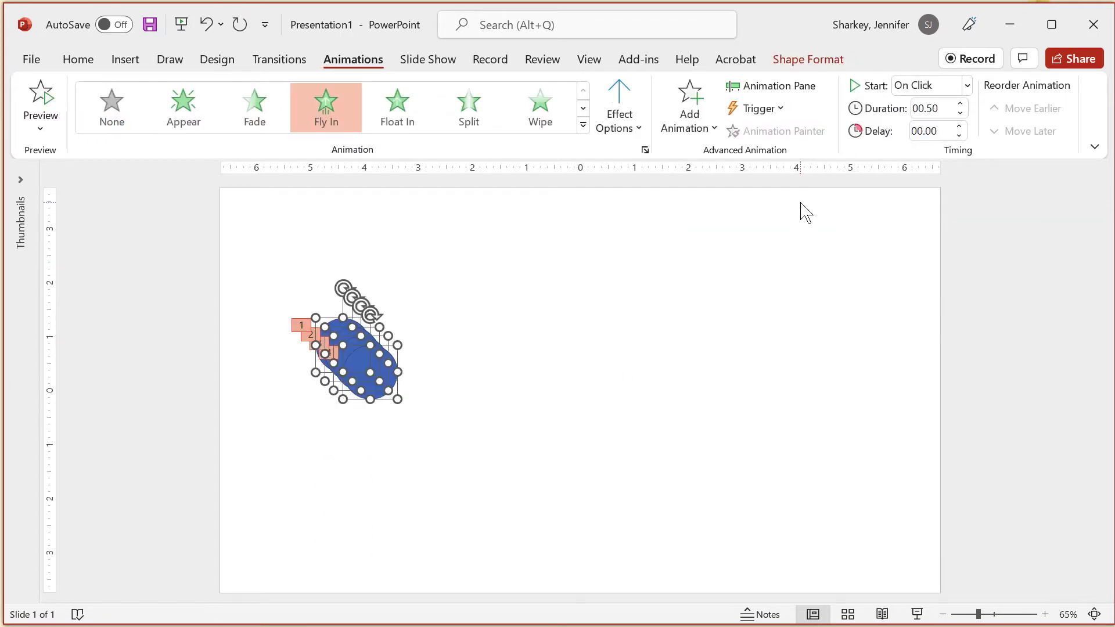
click(808, 60)
click(888, 90)
click(900, 211)
- Spread the duplicated circles out in a horizontal row across the slide, leaving one at the original position
click(503, 371)
drag(384, 356, 673, 363)
drag(360, 358, 502, 363)
- Realign the row of four circles by their middles and distribute them horizontally
drag(272, 275, 893, 446)
click(808, 59)
click(887, 86)
click(901, 213)
click(887, 86)
click(905, 267)
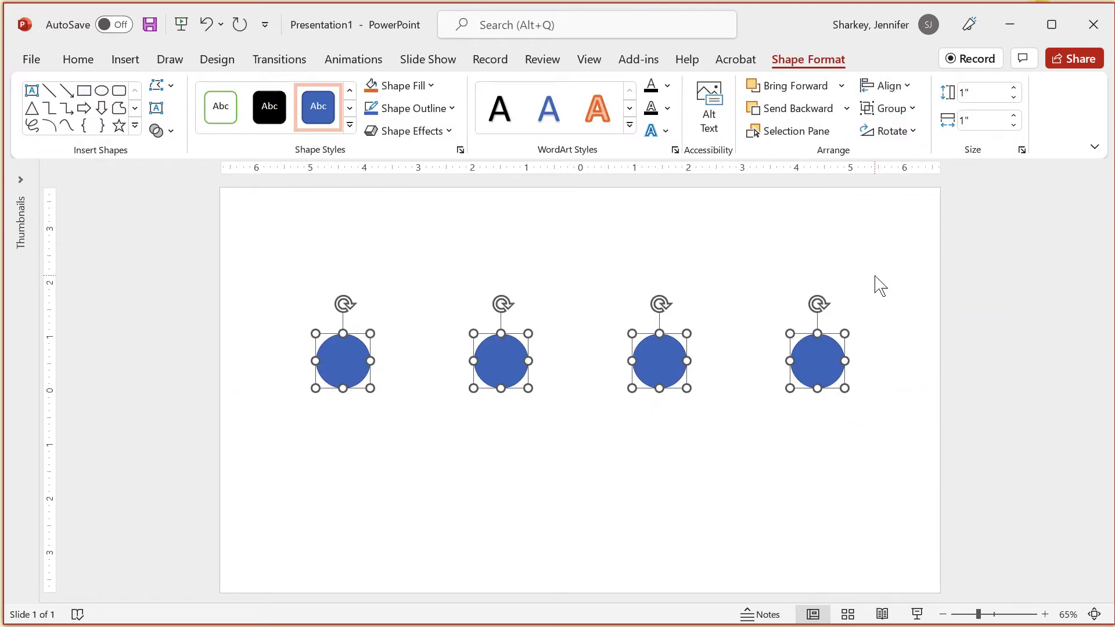
- Preview the Fly In animations of all four circles on the slide
click(383, 278)
click(352, 59)
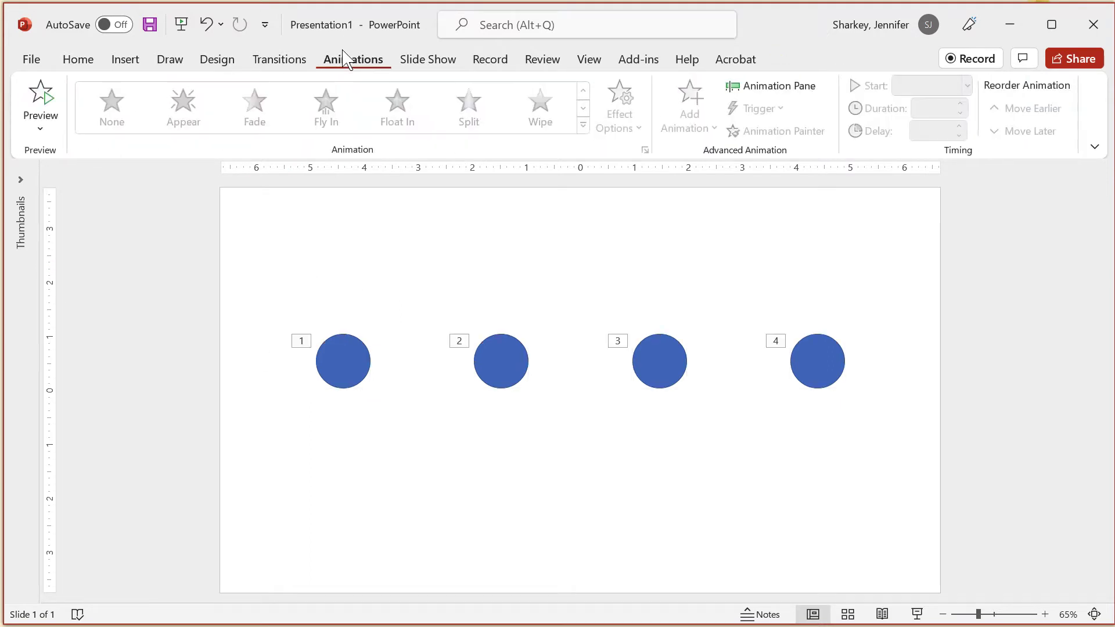
click(40, 96)
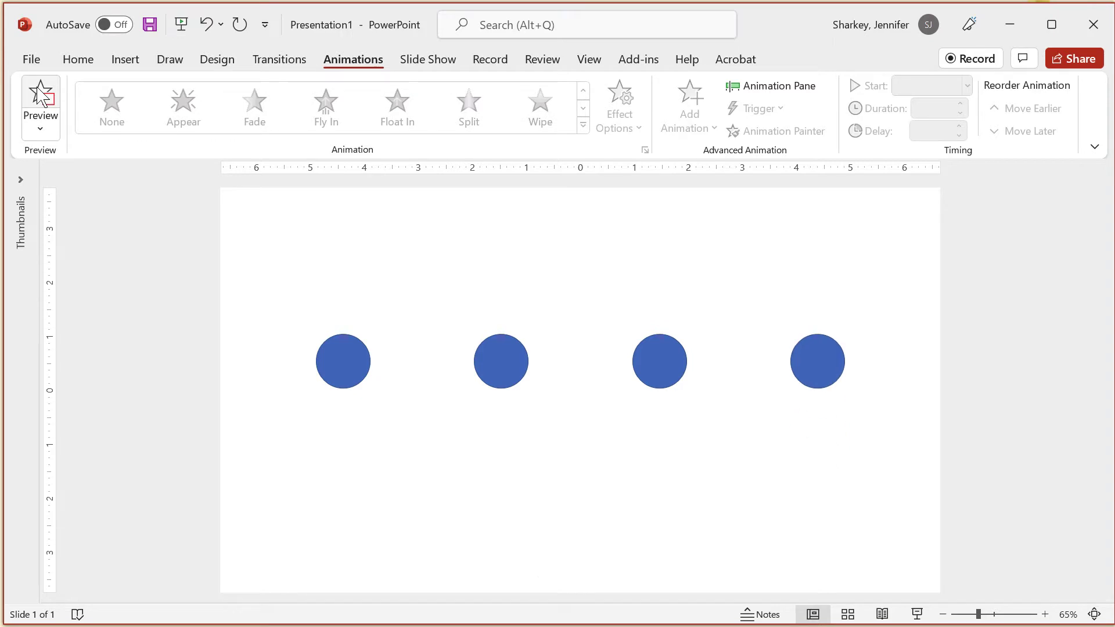
- Undo the circle duplications, then copy the single remaining Fly In circle
key(ctrl+z)
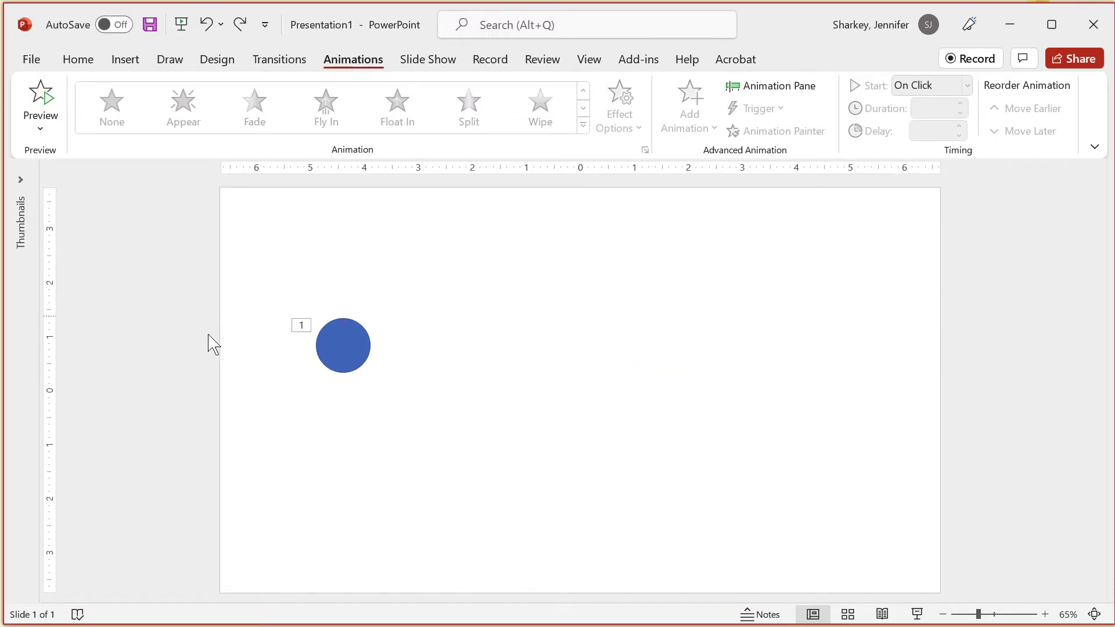
click(348, 357)
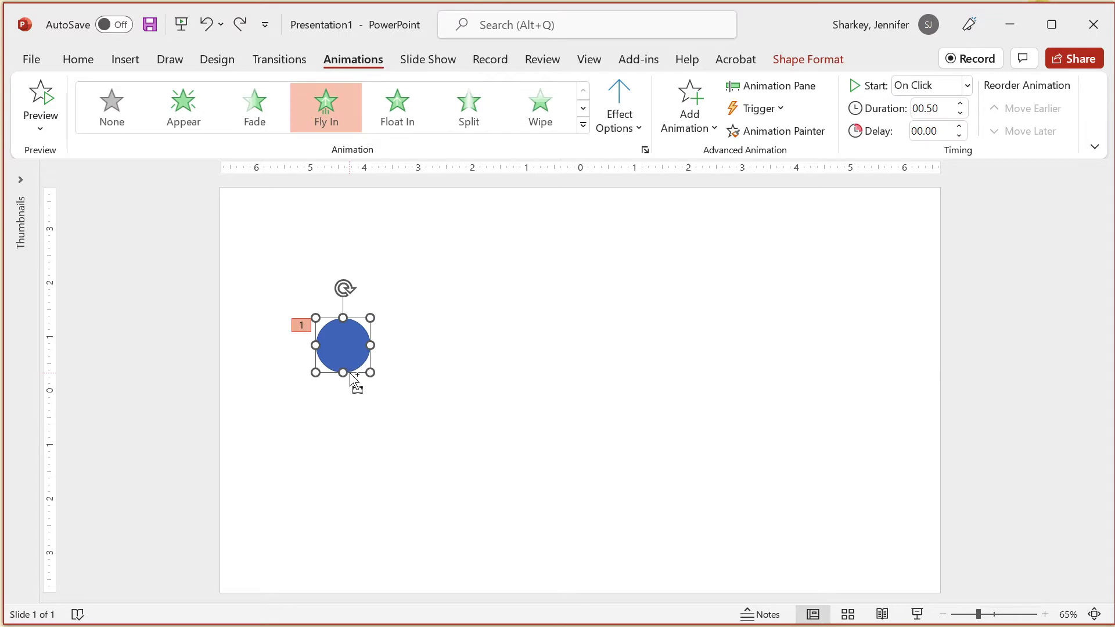
right_click(349, 348)
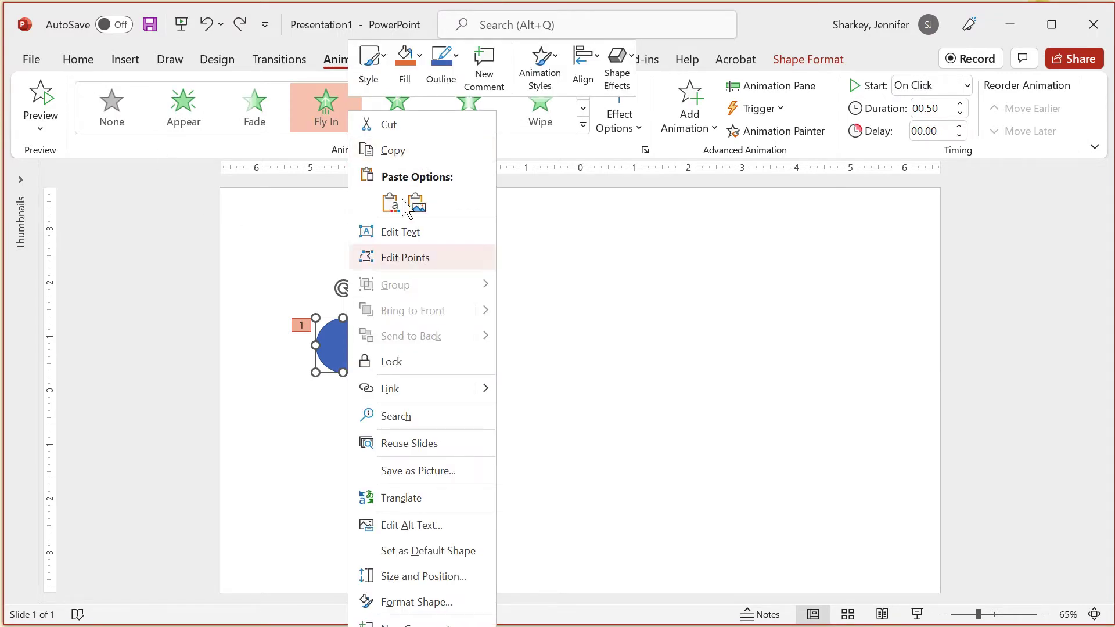
click(411, 151)
click(87, 61)
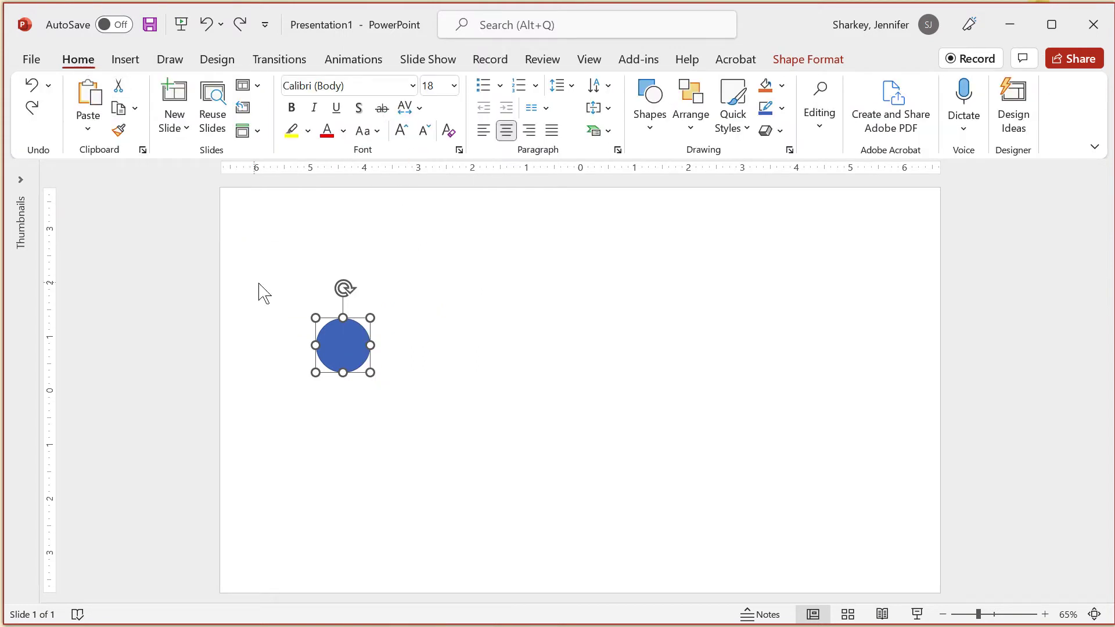
- Paste three copies of the circle onto the slide
click(409, 353)
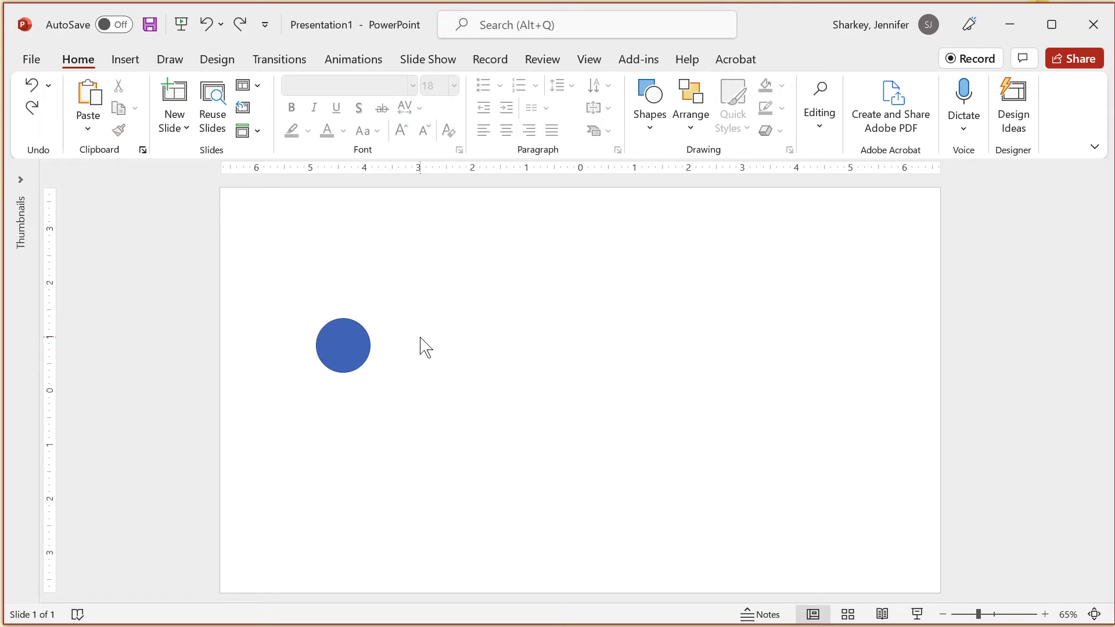
key(ctrl+v)
right_click(435, 345)
click(473, 378)
click(90, 98)
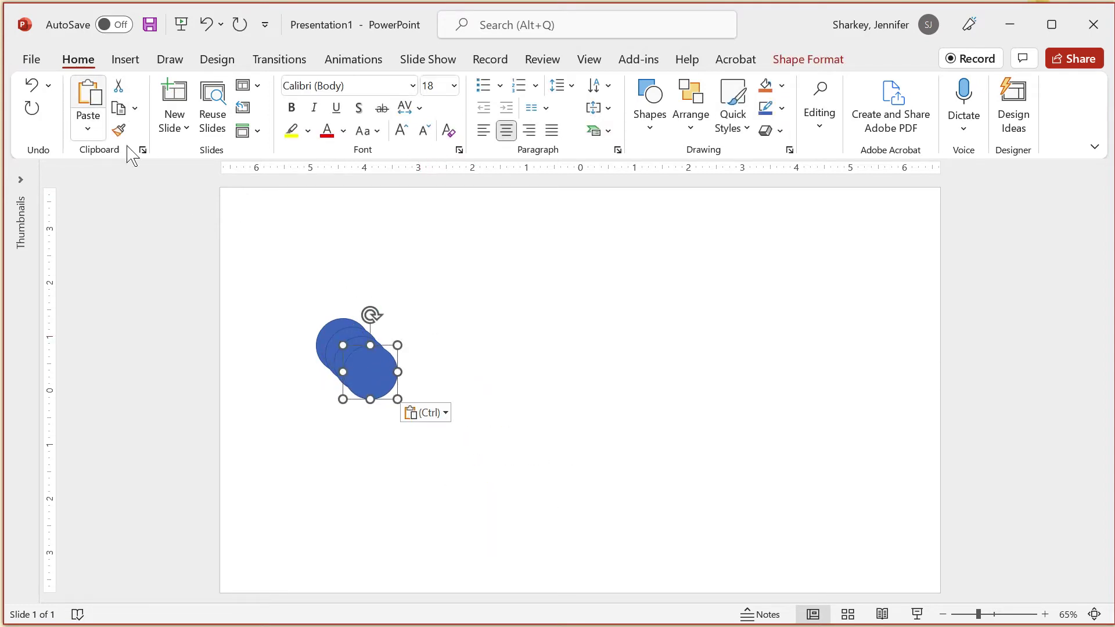
- Spread the pasted circles out in a row beside the original and examine whether they carry animations
drag(354, 360, 487, 355)
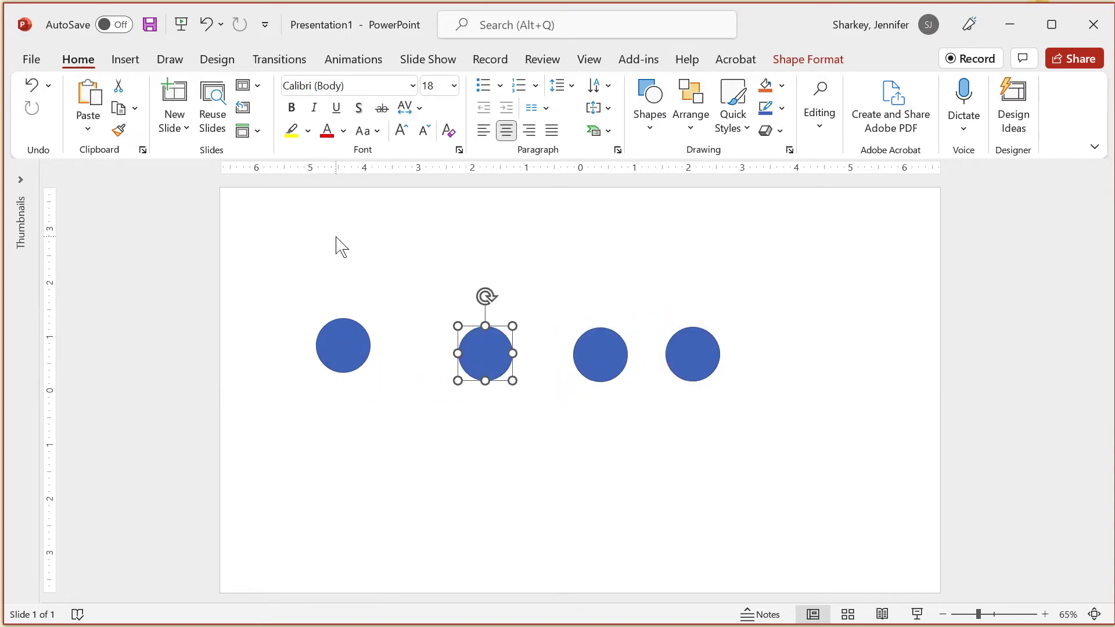
click(349, 61)
click(298, 232)
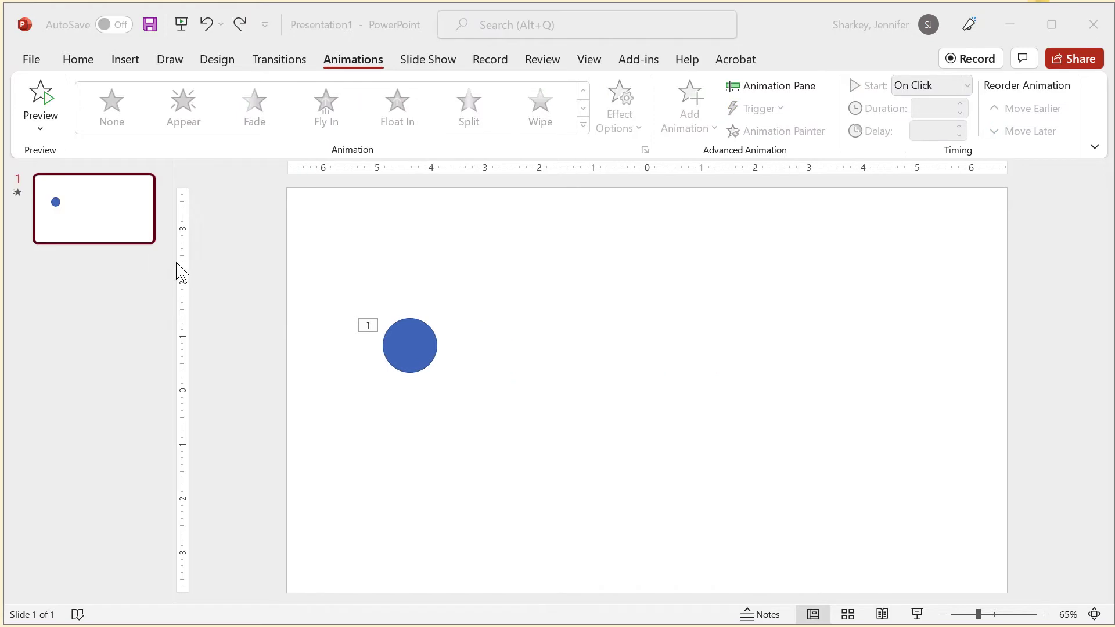
- Duplicate the slide containing the animated circle
click(220, 258)
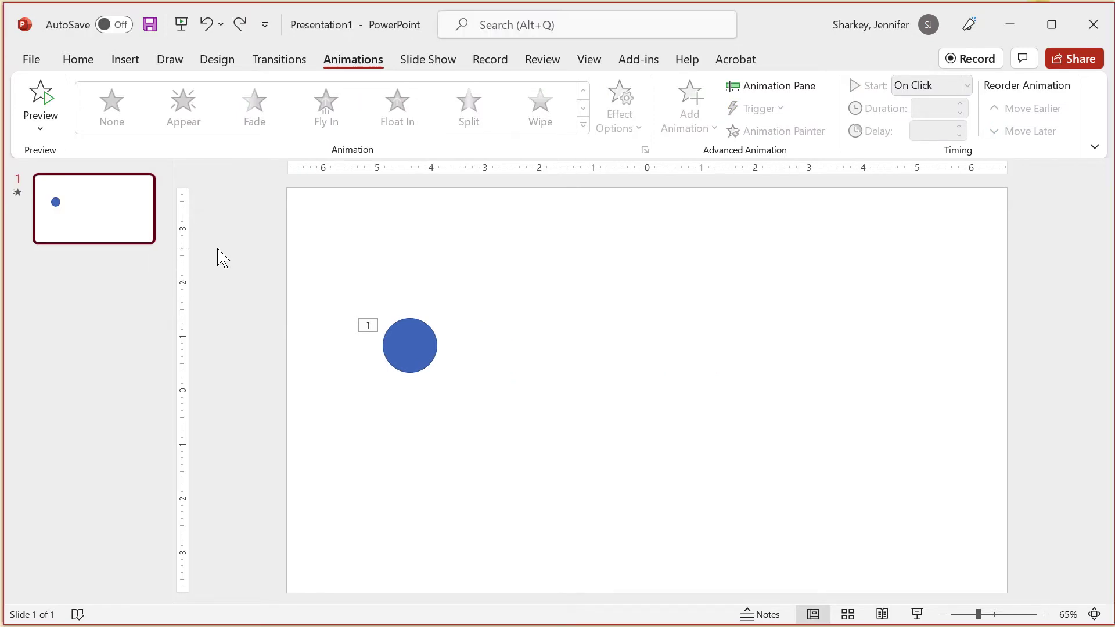
click(119, 231)
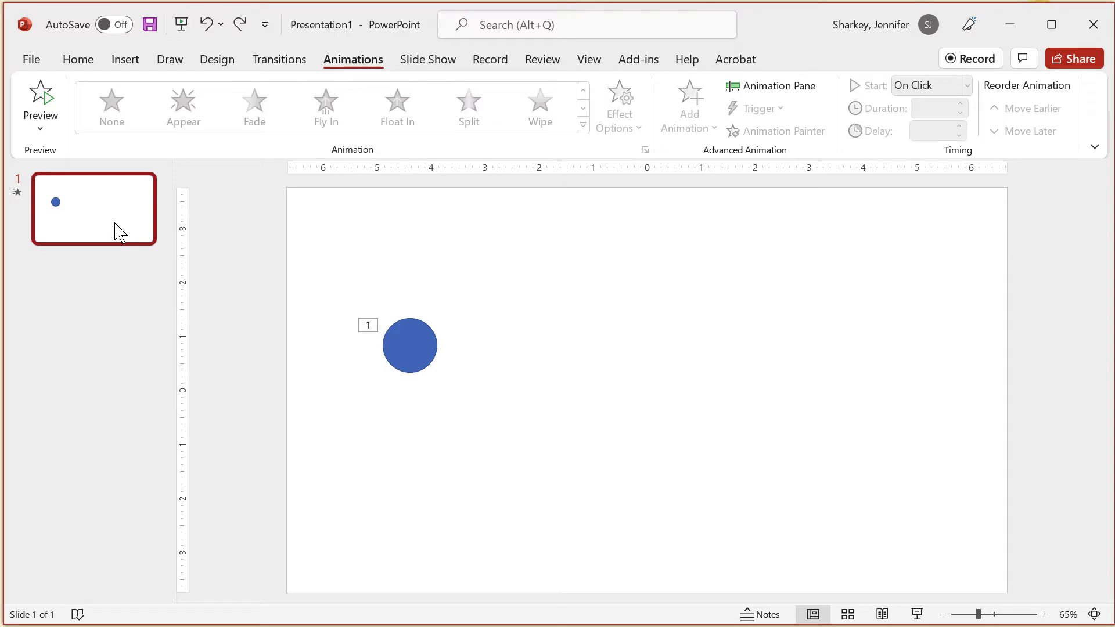
key(ctrl+d)
right_click(119, 224)
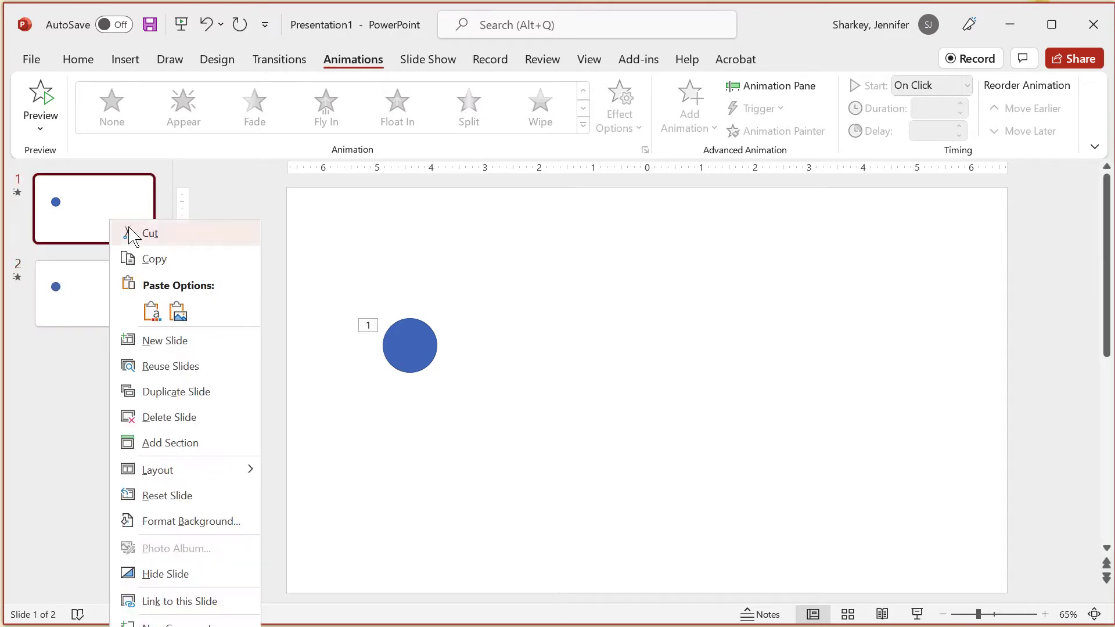
- Fill the circle on slide 2 with orange
click(92, 300)
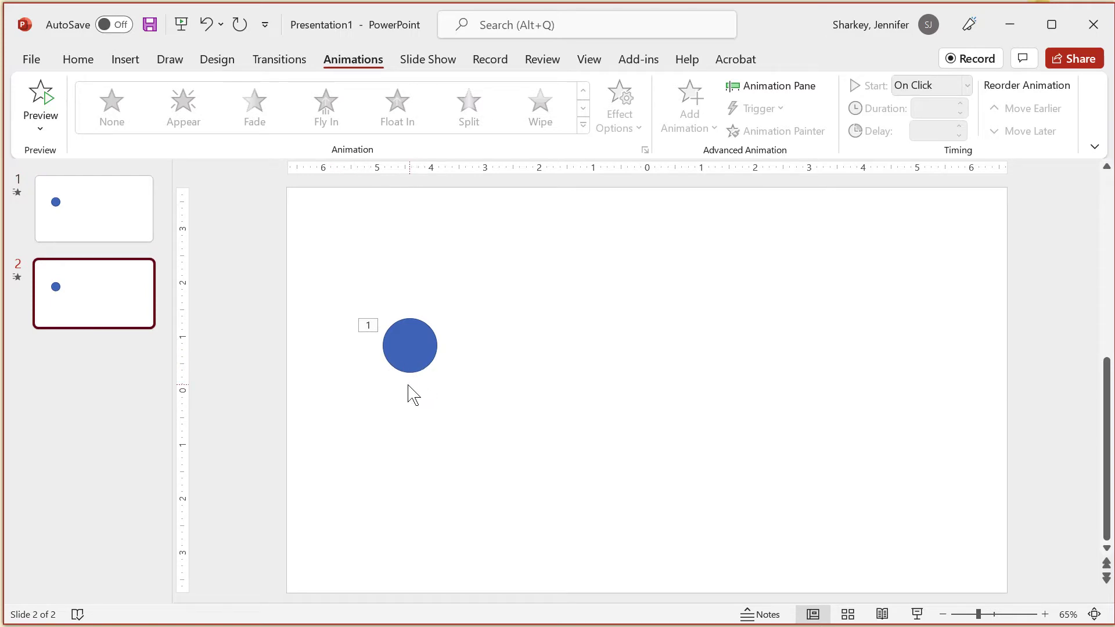
click(413, 354)
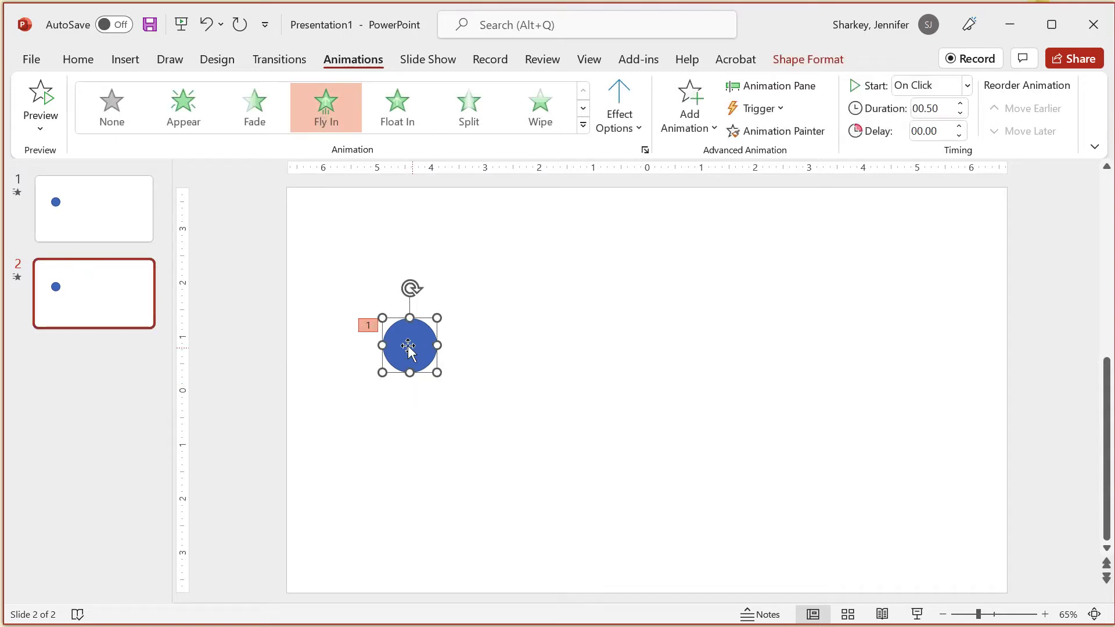
click(790, 61)
click(374, 86)
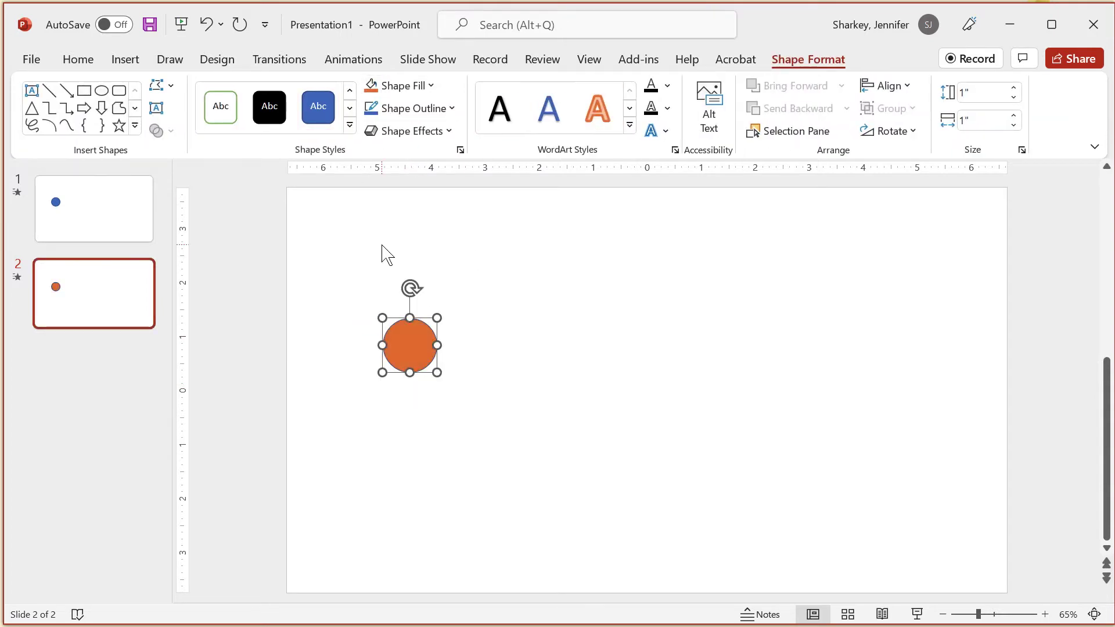
click(384, 251)
- Play the slide show and advance through the circle animations
click(917, 614)
click(853, 511)
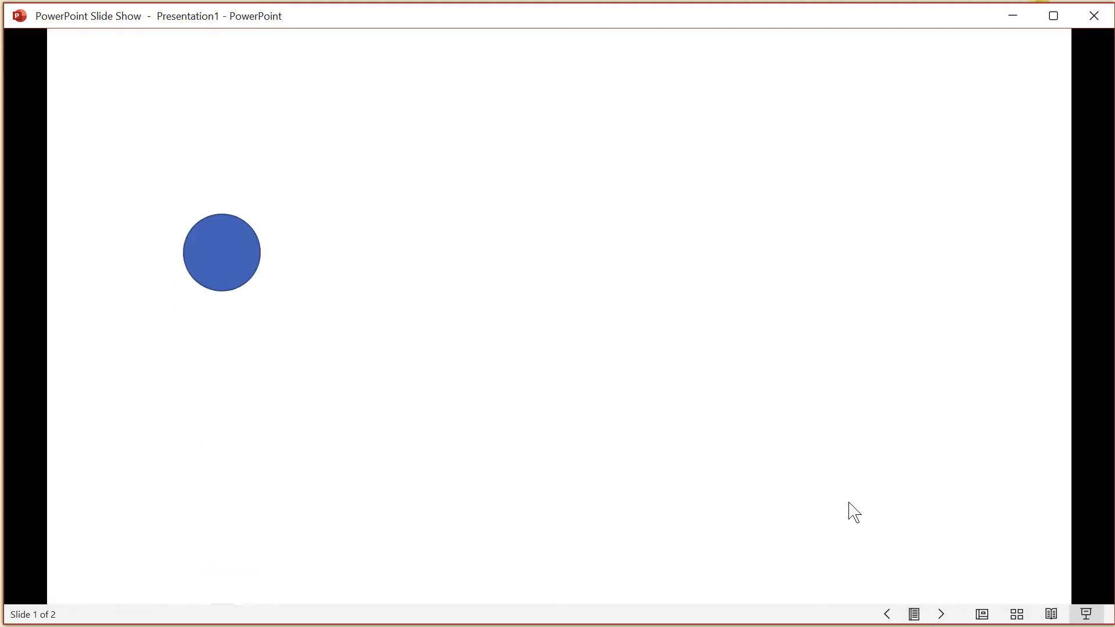
click(853, 510)
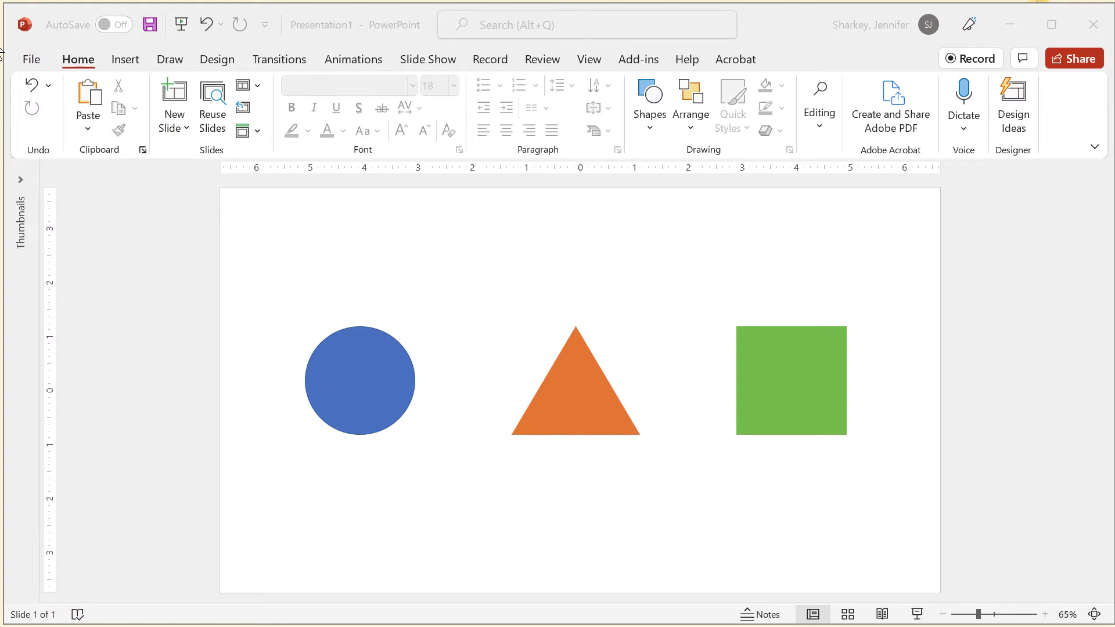
- Apply the Fly In animation to the circle, triangle and square together and preview it
click(174, 299)
drag(247, 227, 910, 516)
click(353, 61)
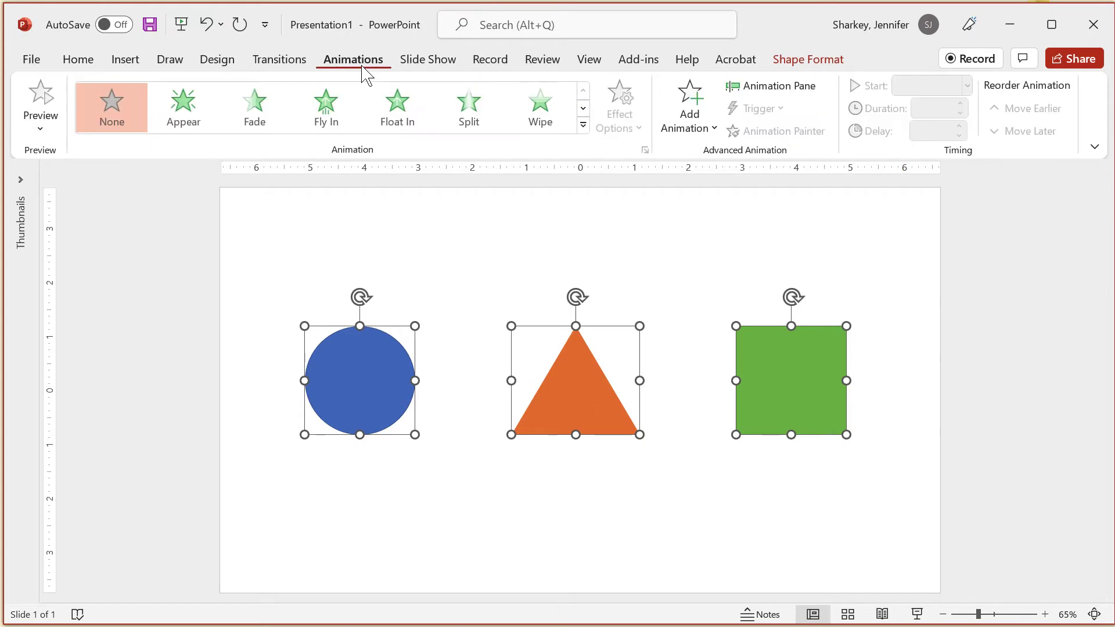
click(325, 111)
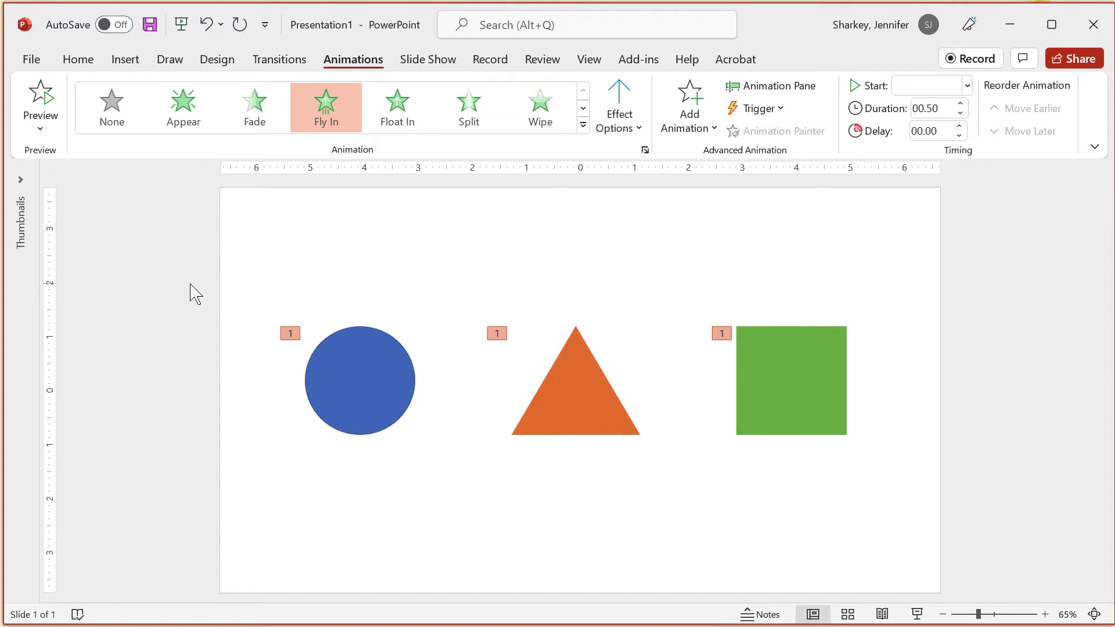
click(34, 93)
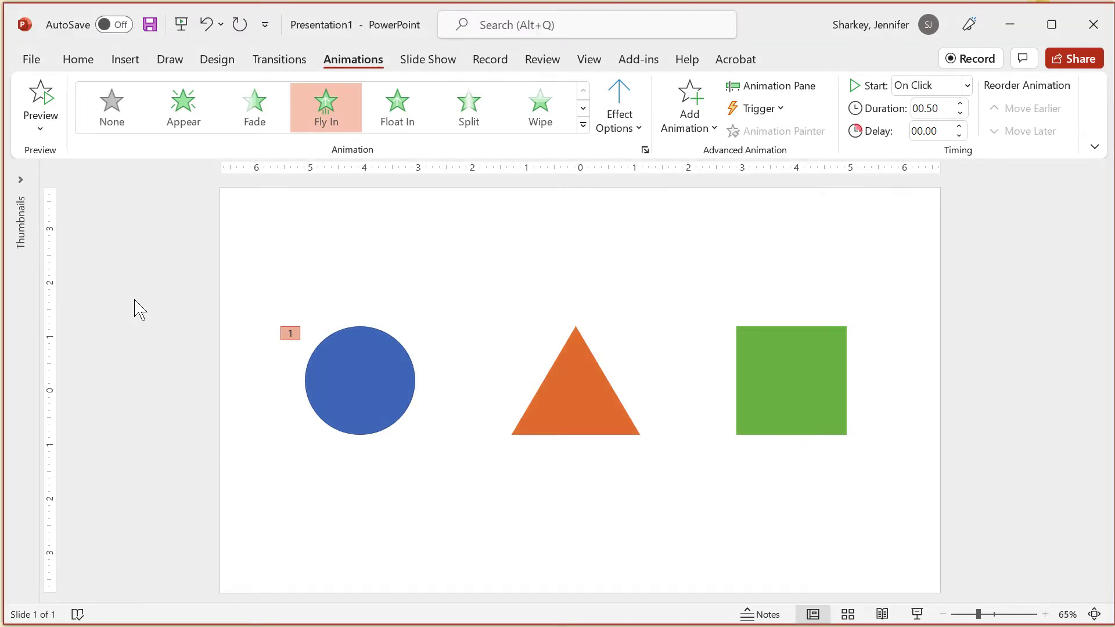
- Copy the circle's Fly In animation to the triangle with the Animation Painter, and undo it
click(367, 379)
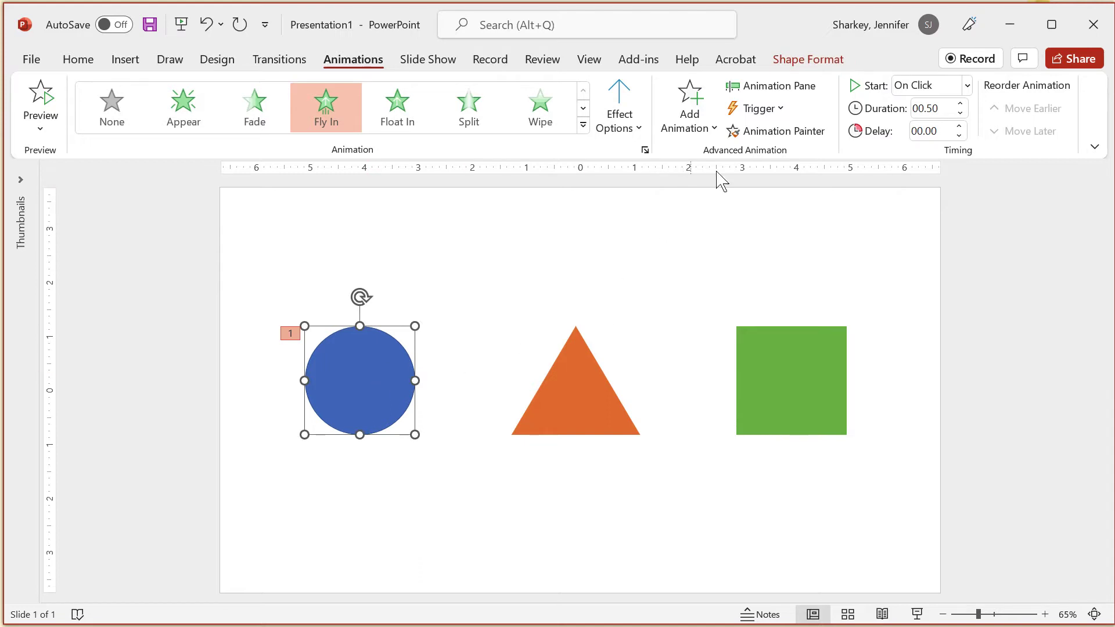
click(776, 131)
click(567, 380)
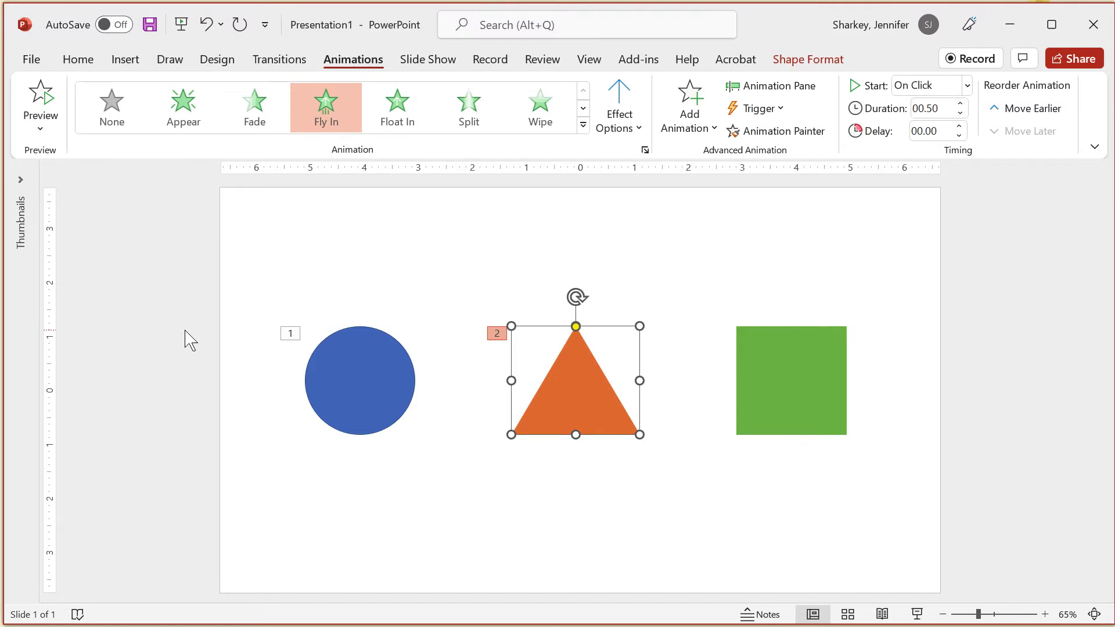
key(ctrl+z)
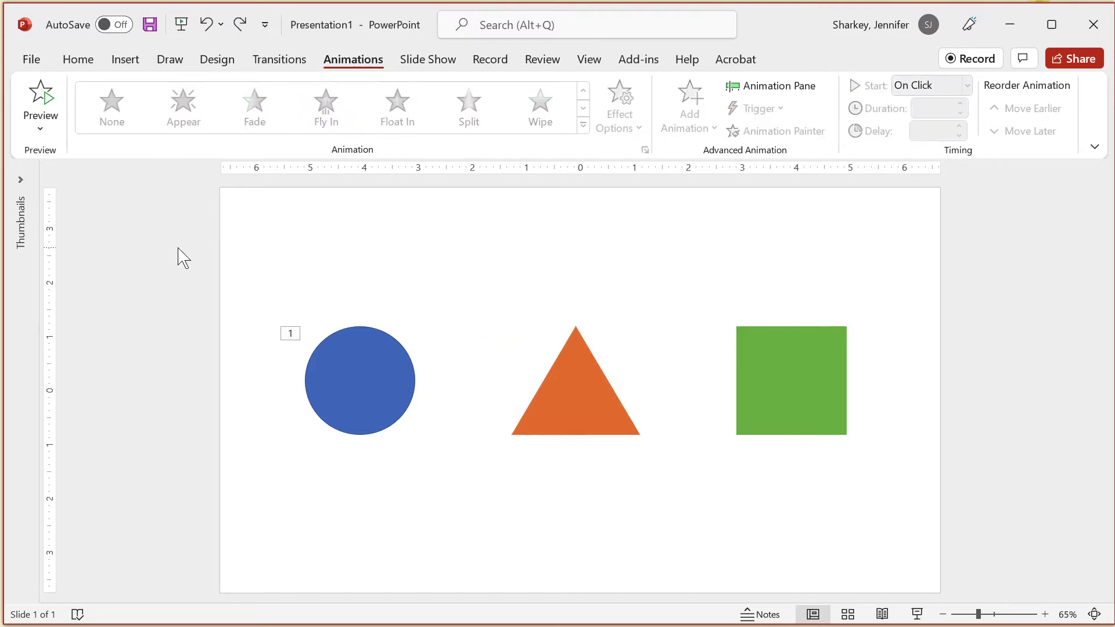
- Copy the circle's Fly In animation to both the triangle and the square in one Animation Painter session
click(370, 376)
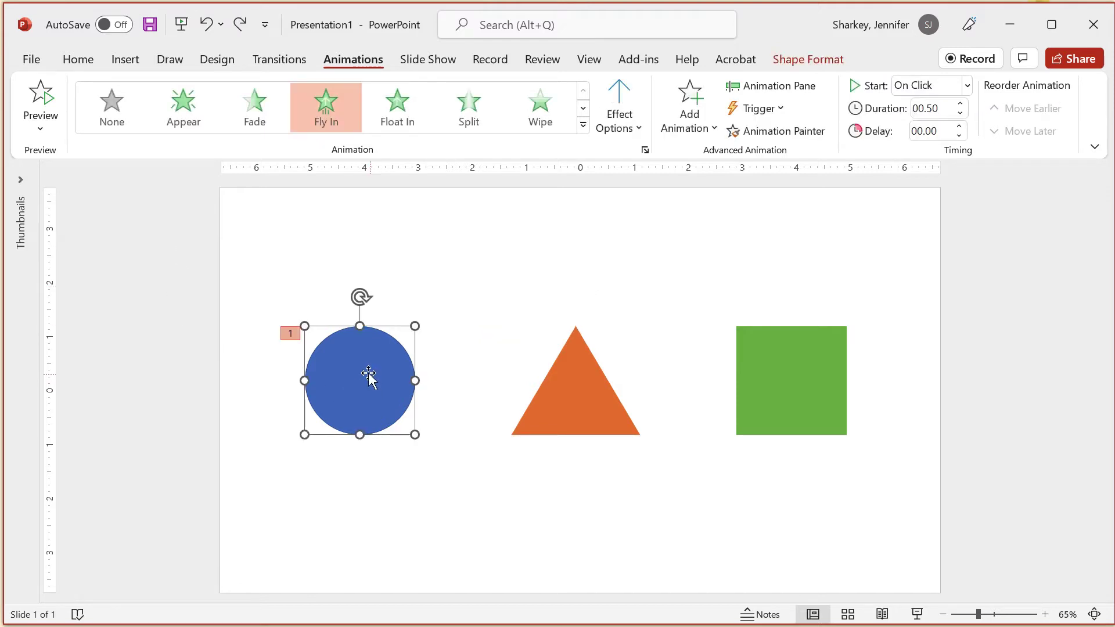
click(764, 134)
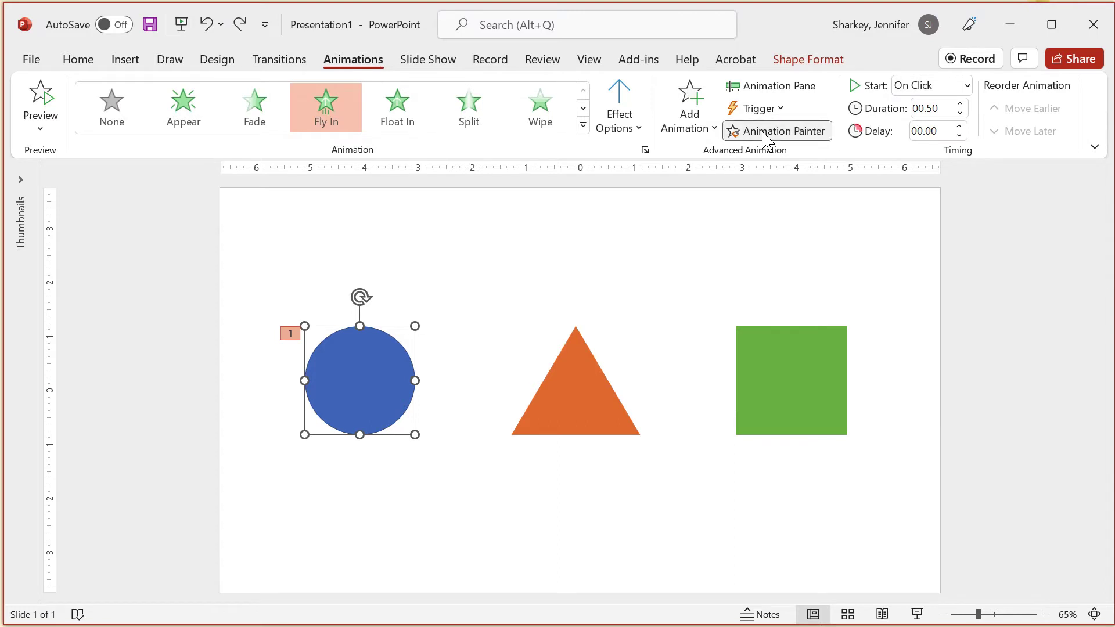
click(574, 384)
click(770, 369)
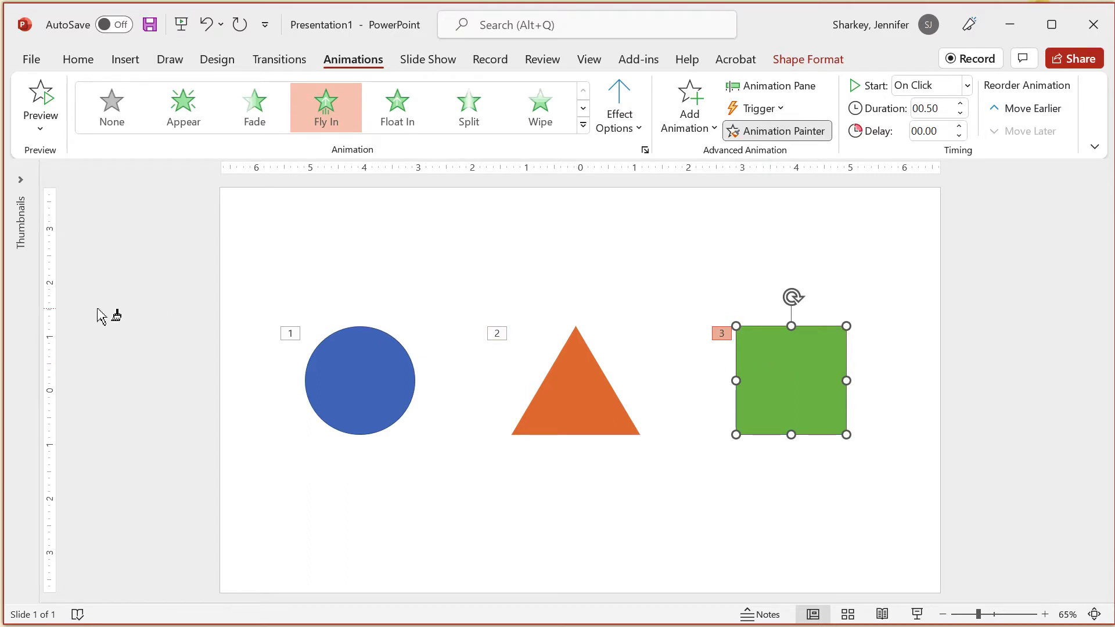
click(179, 331)
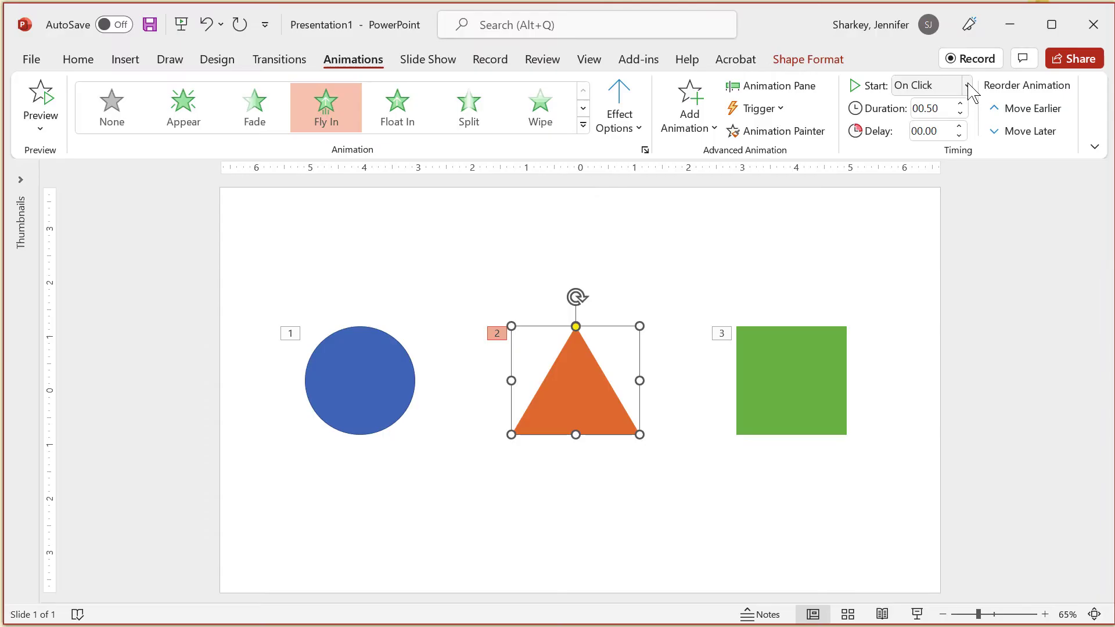
- Set the triangle's Fly In animation to start With Previous
click(967, 86)
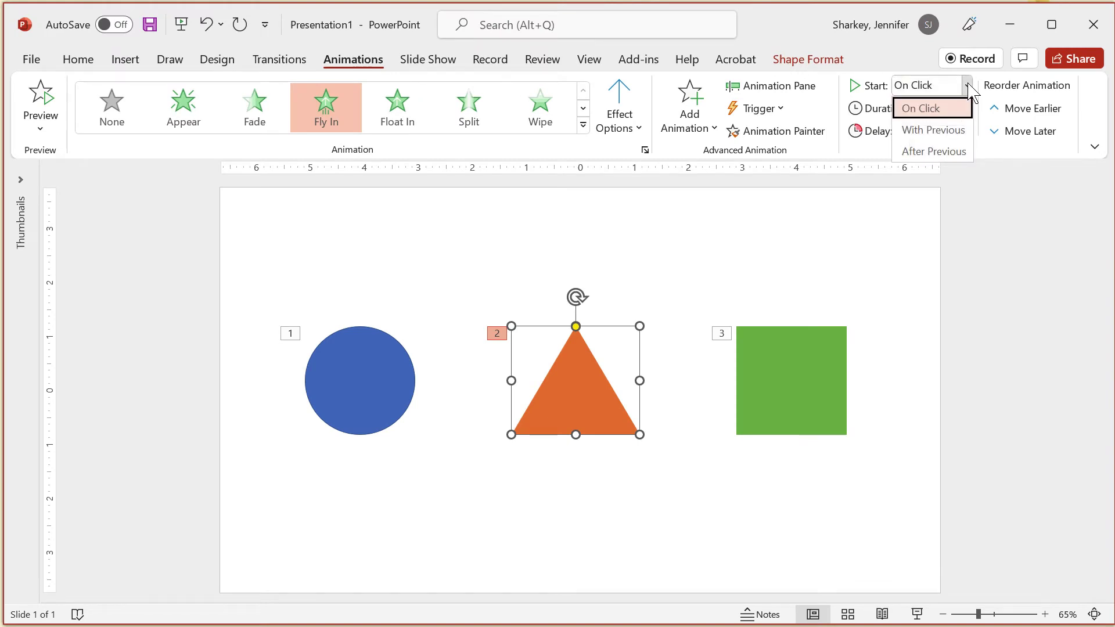
click(929, 108)
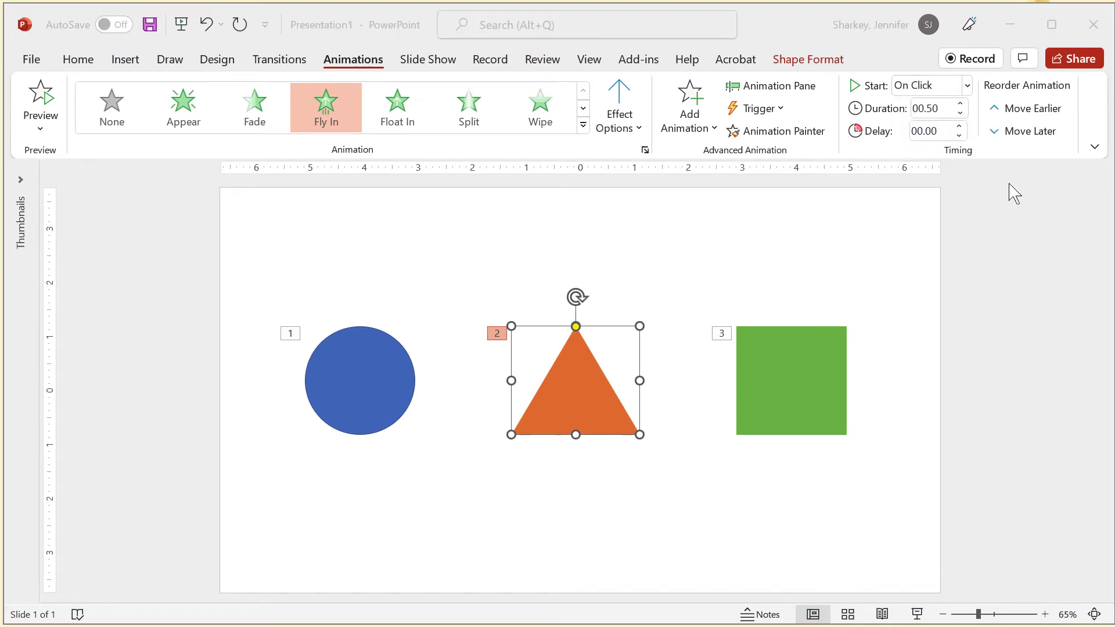
click(967, 86)
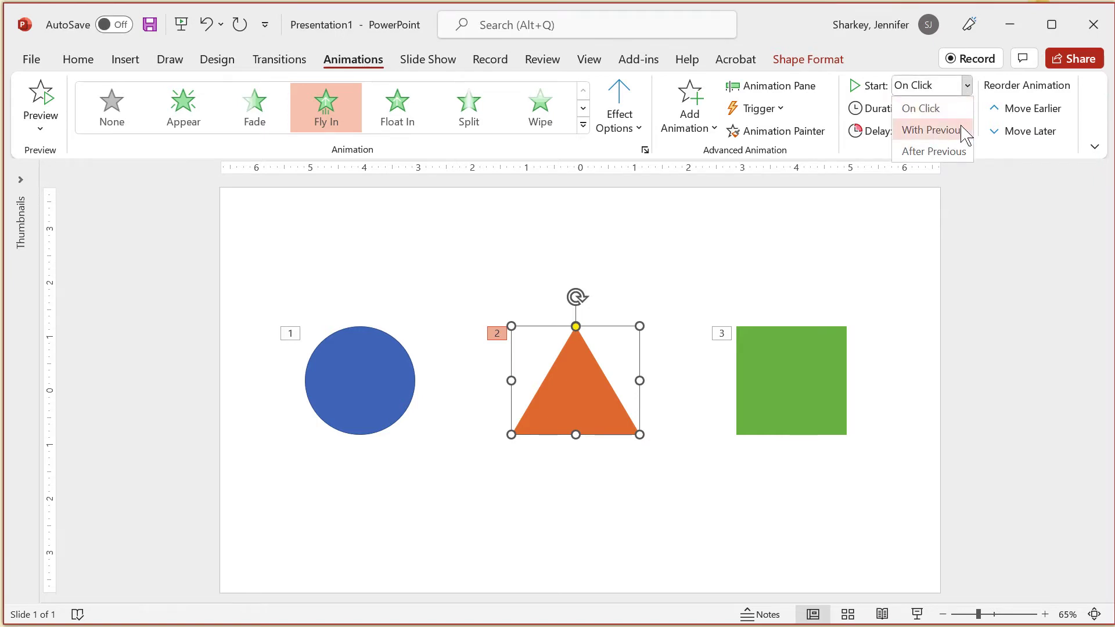
click(932, 130)
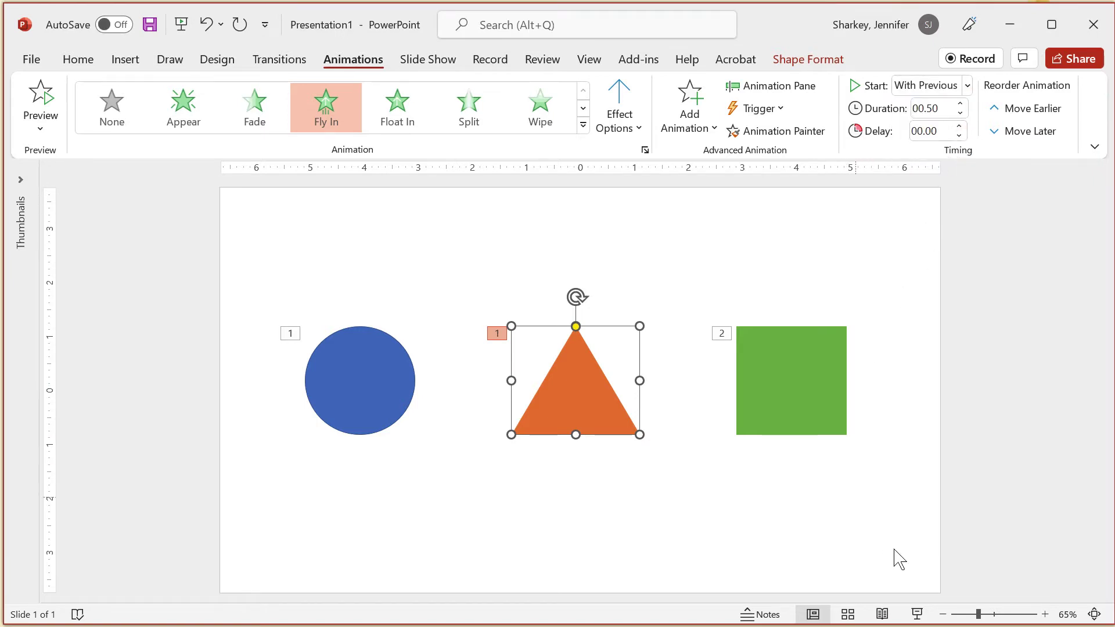
- Play the slide show to check the triangle's start timing and undo its With Previous setting
click(917, 614)
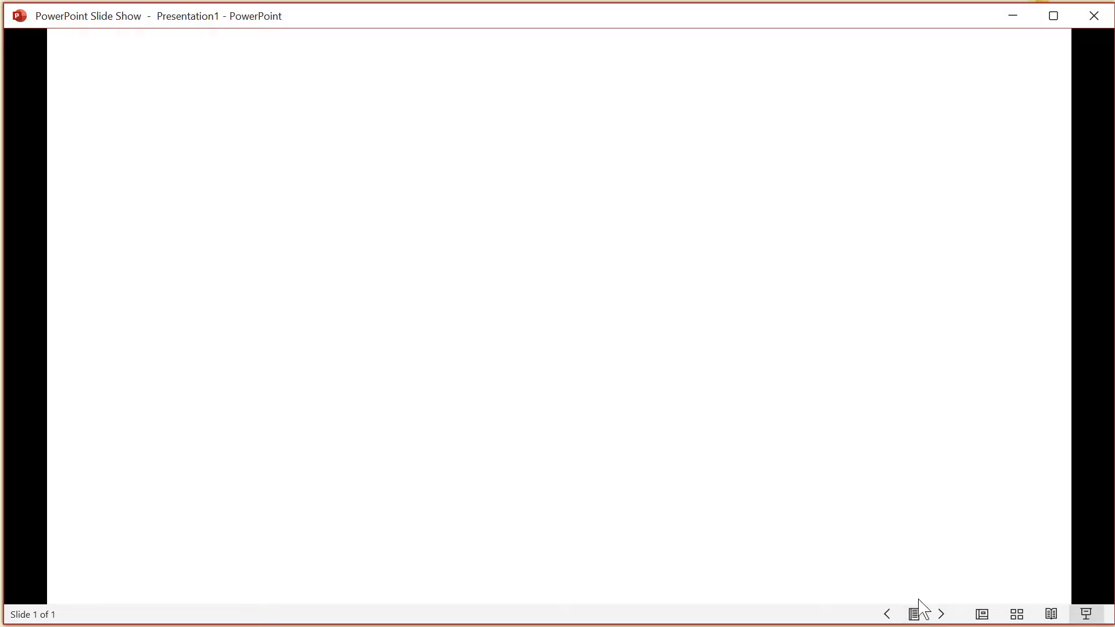
click(935, 582)
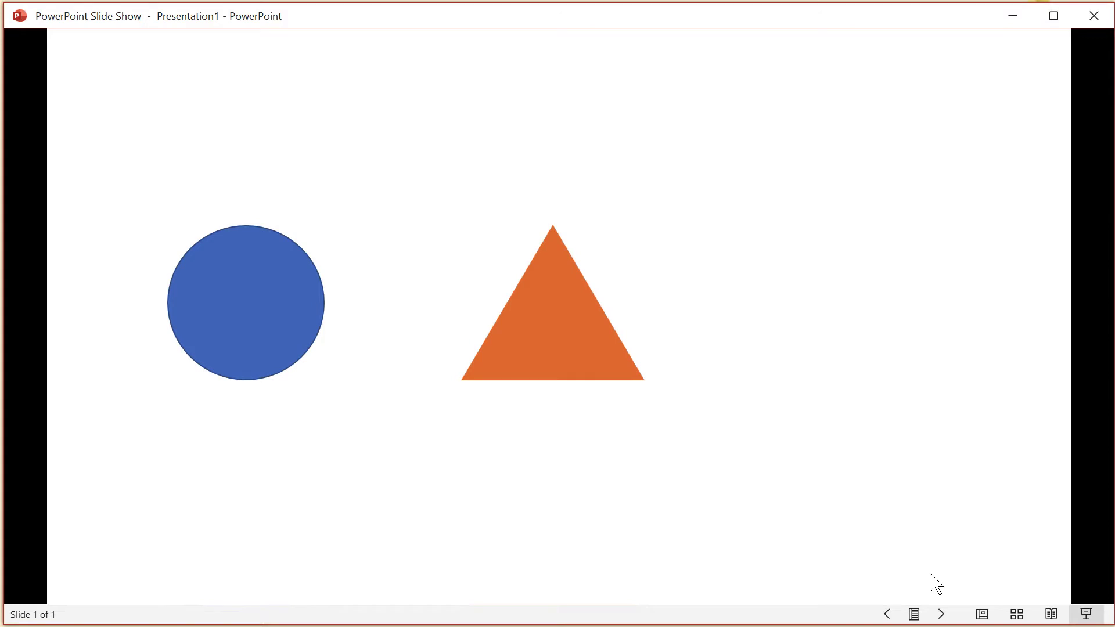
click(982, 615)
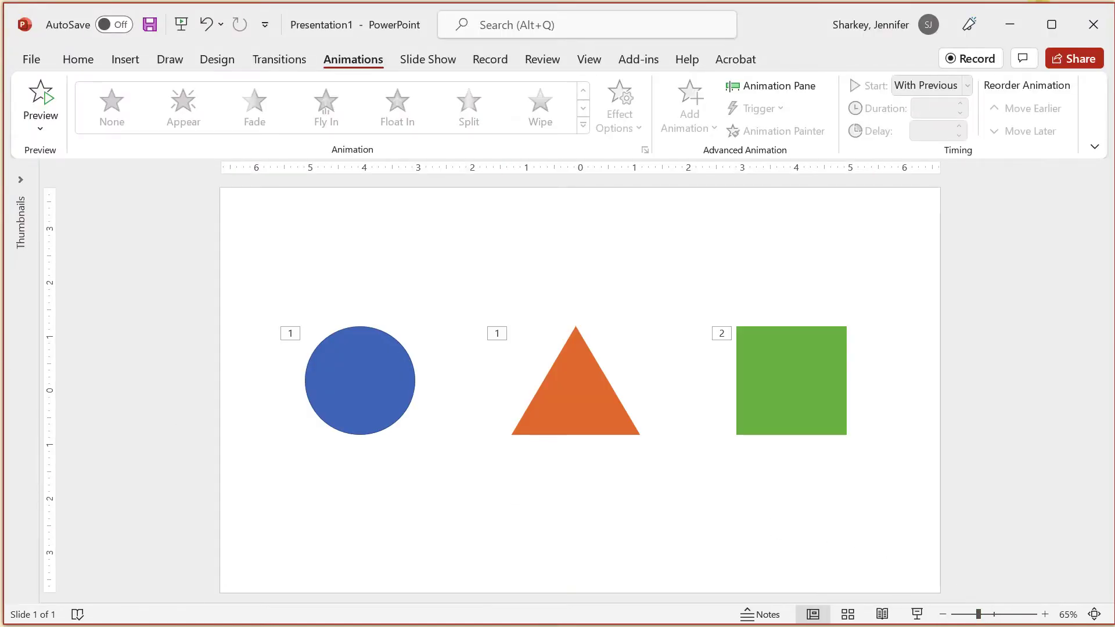
key(ctrl+z)
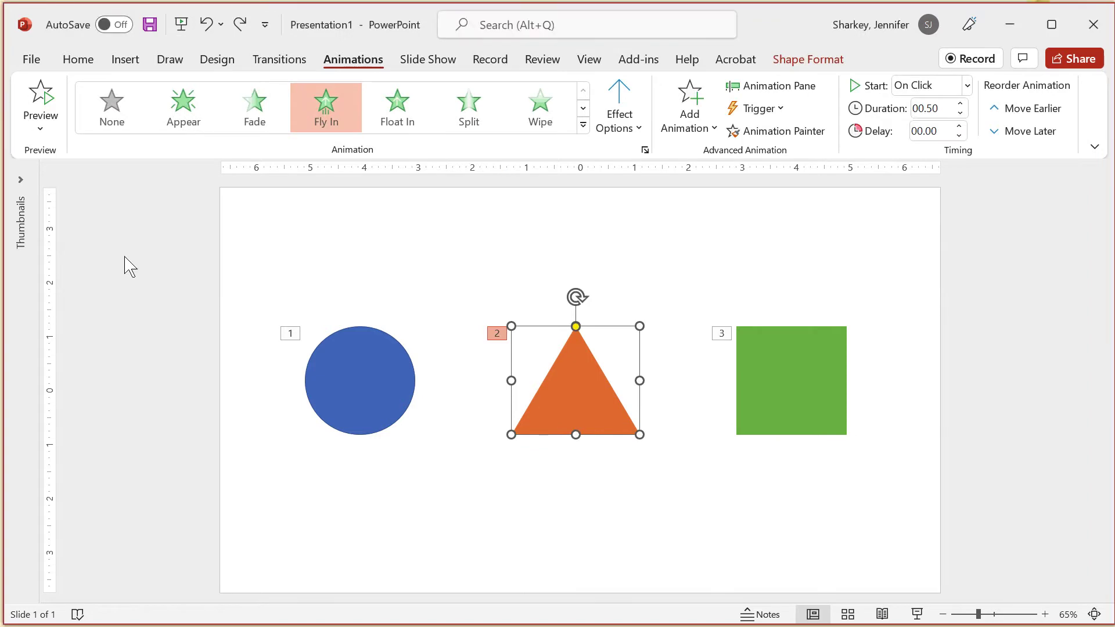
- Set the triangle's Fly In animation to start After Previous and play the slide show to check it
click(967, 85)
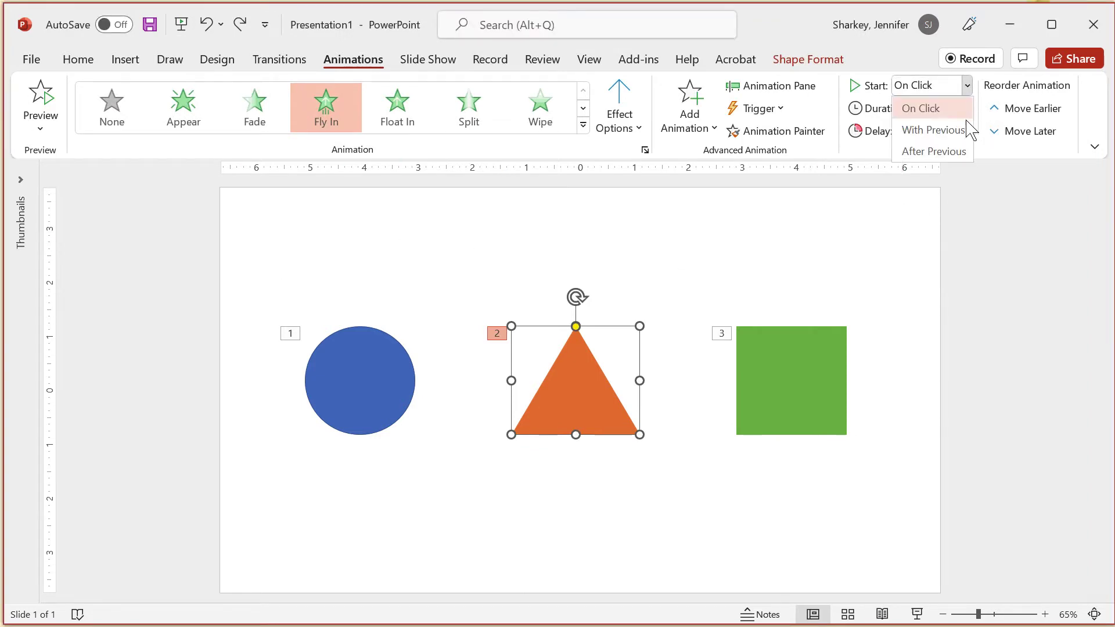
click(960, 152)
click(917, 615)
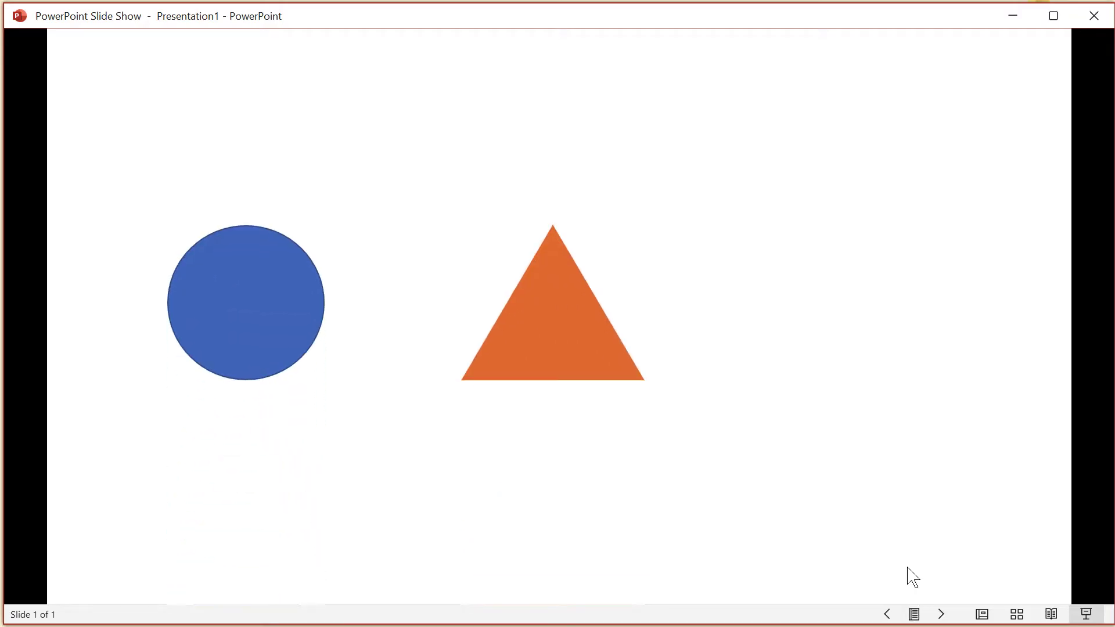
click(982, 615)
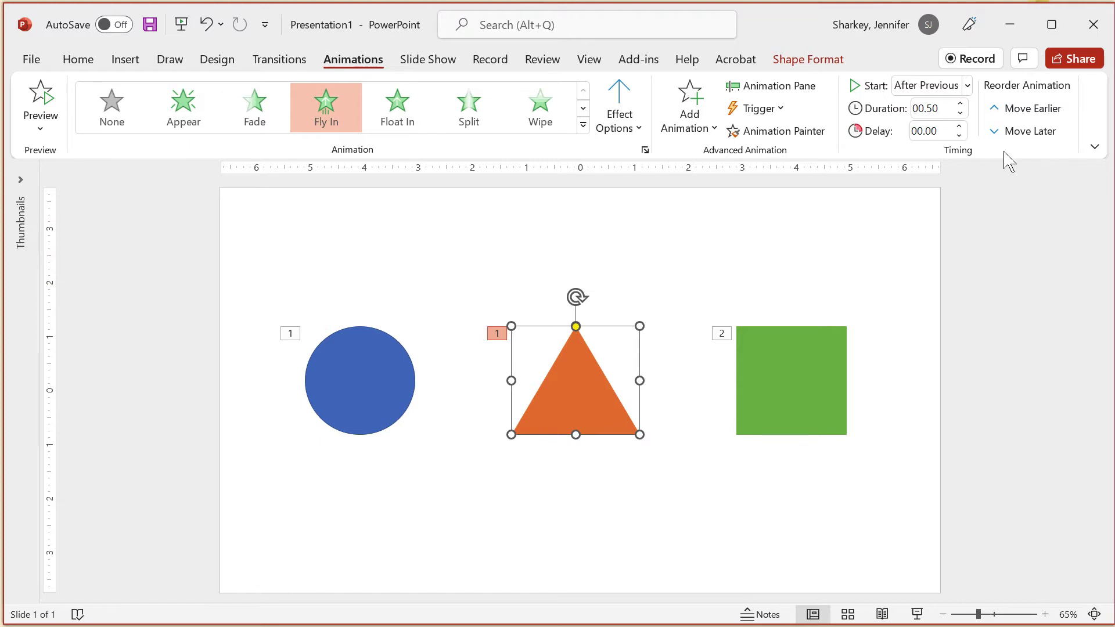
- Set the triangle's Fly In duration to 2 seconds and play the slide show to check its speed
click(960, 103)
click(960, 103)
click(946, 107)
text(2)
key(Return)
click(882, 615)
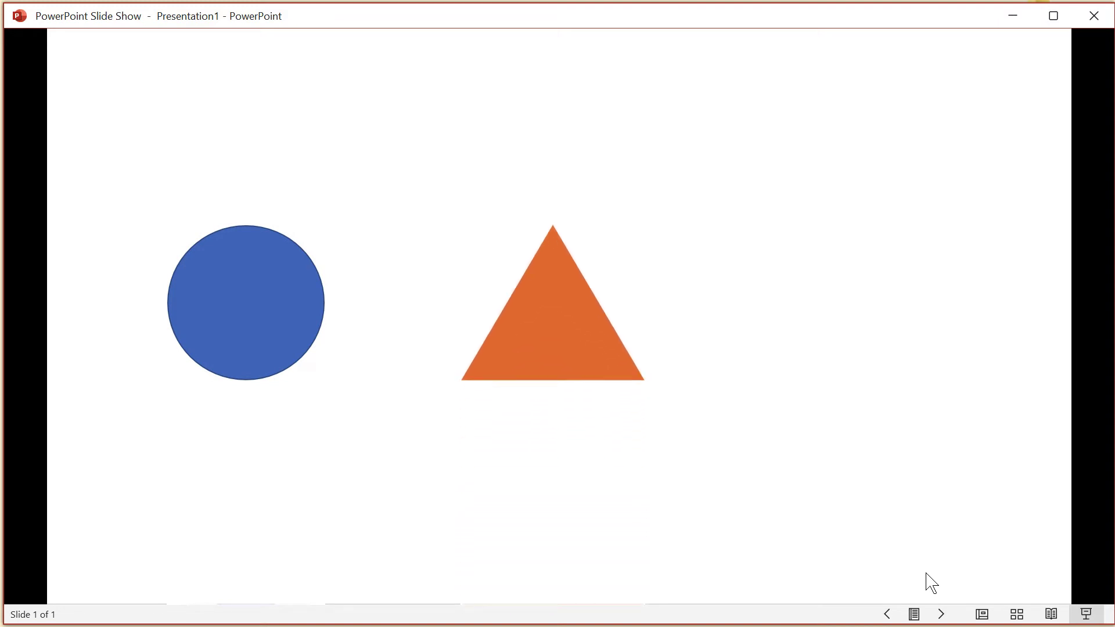
click(982, 614)
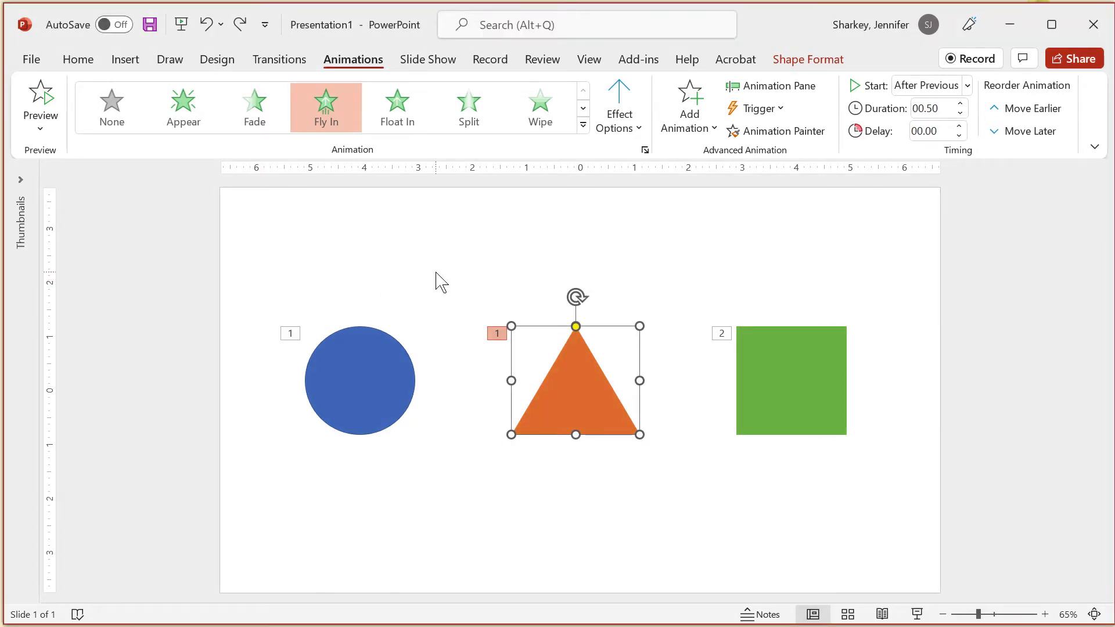
- Set a 1-second delay on the triangle's Fly In animation and check it in the slide show
click(945, 129)
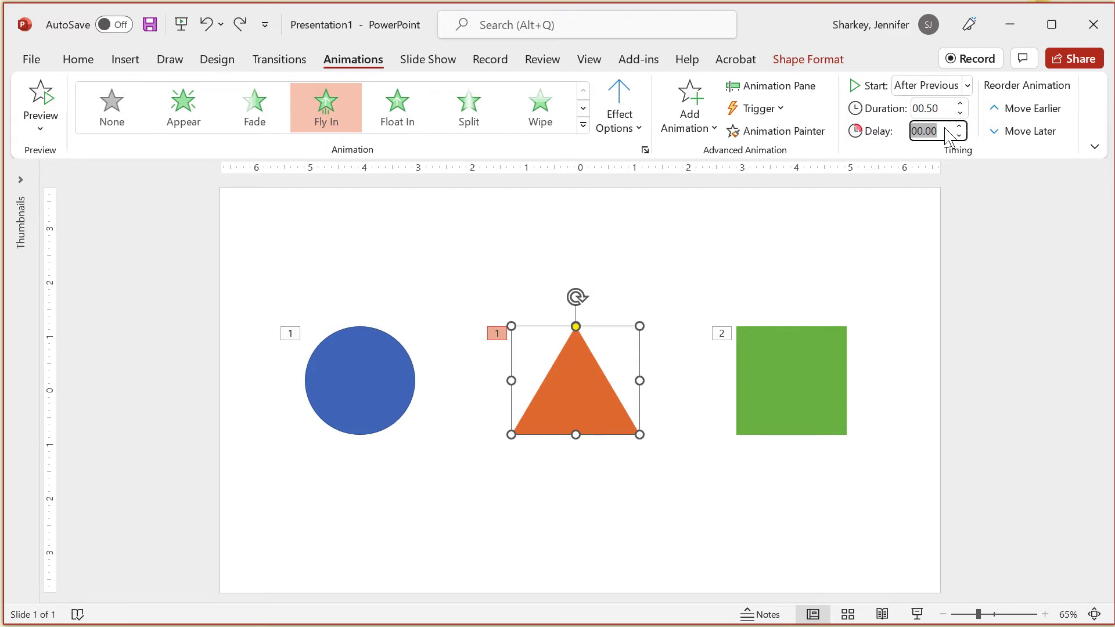
text(1)
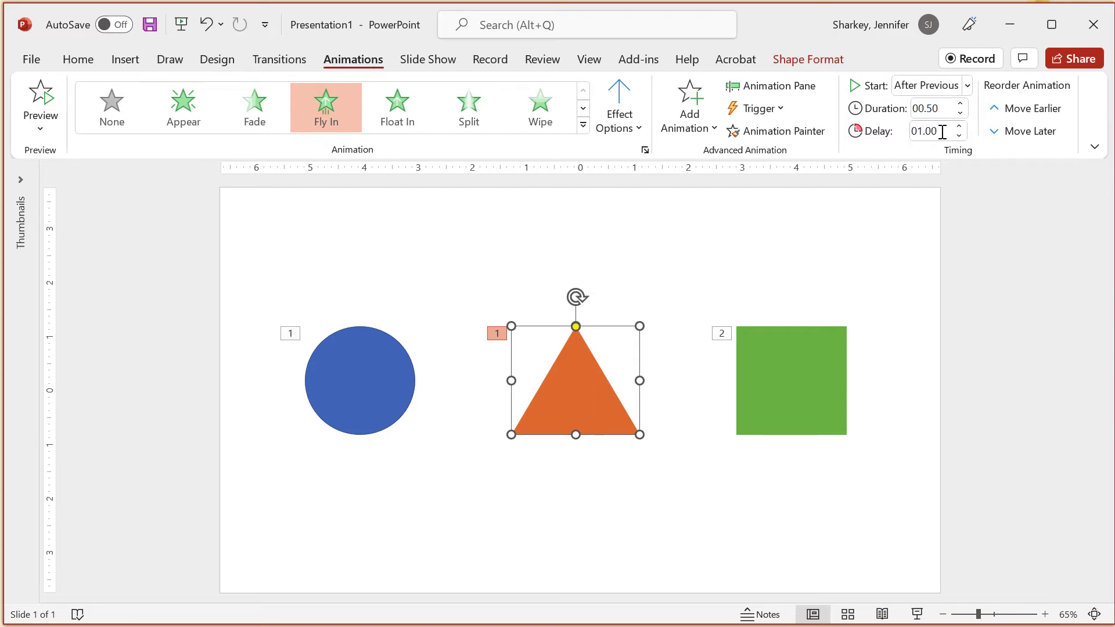
click(916, 614)
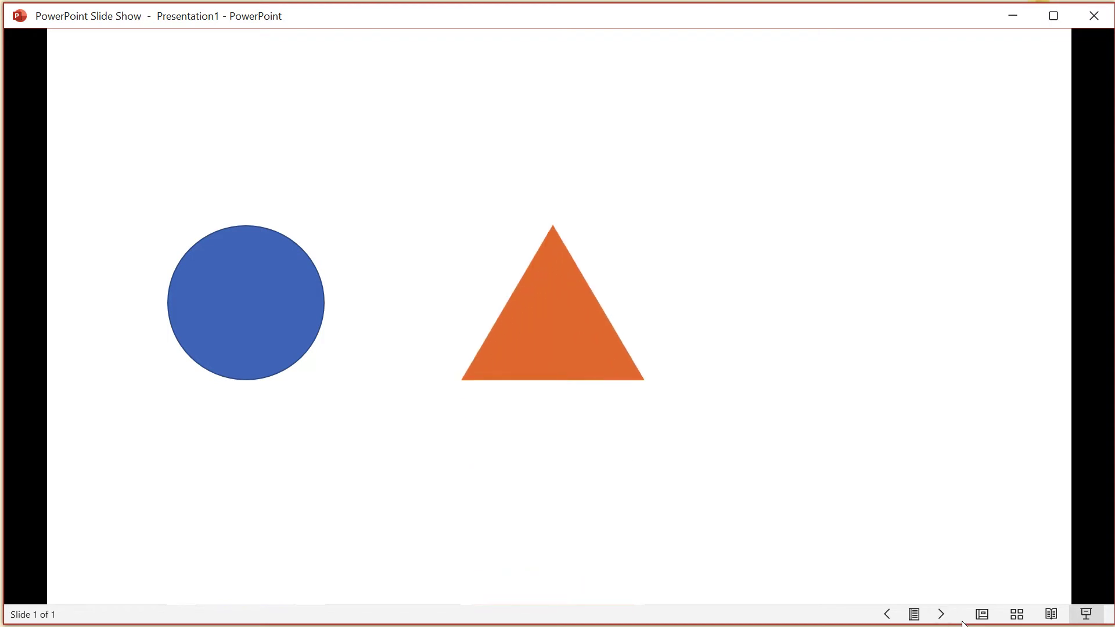
click(982, 616)
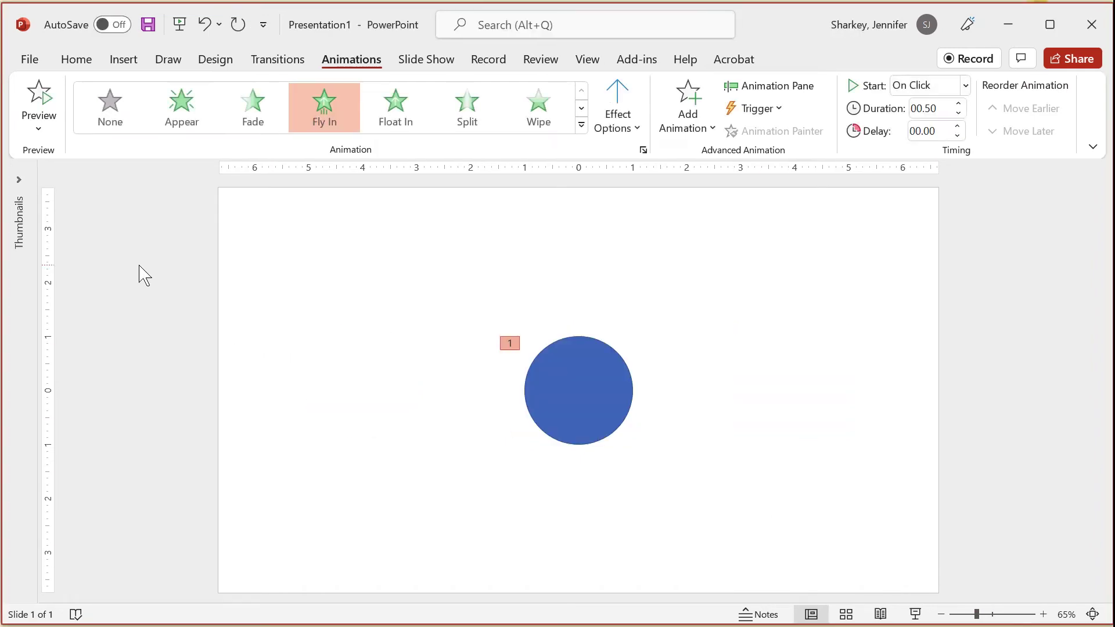
- Replace the lone circle's Fly In animation with the Pulse emphasis effect and preview the slide's animations
click(582, 125)
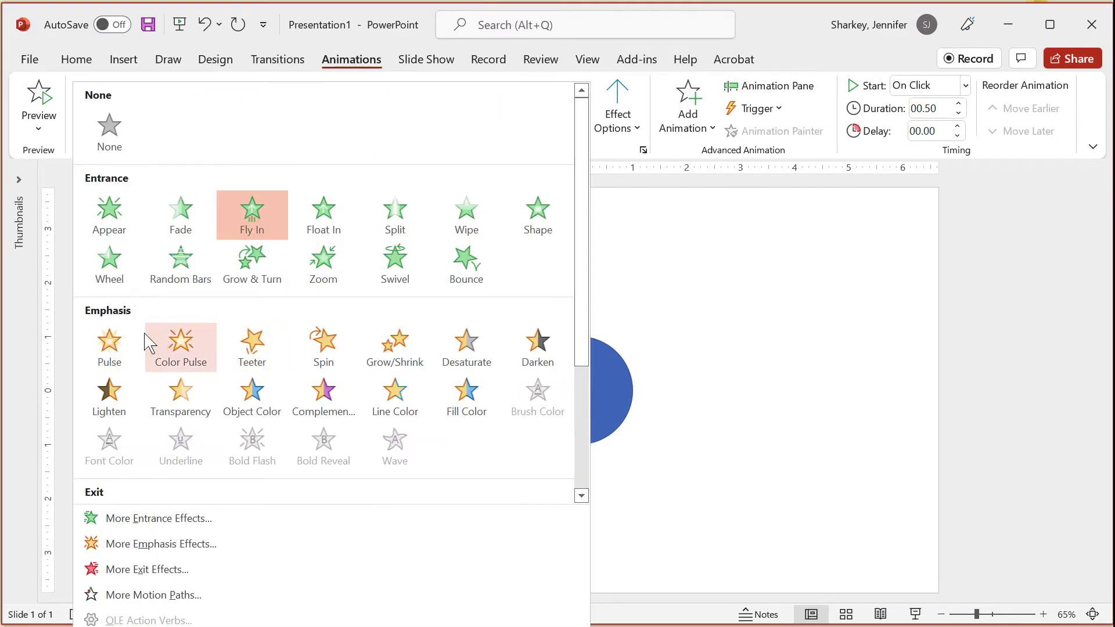
click(116, 338)
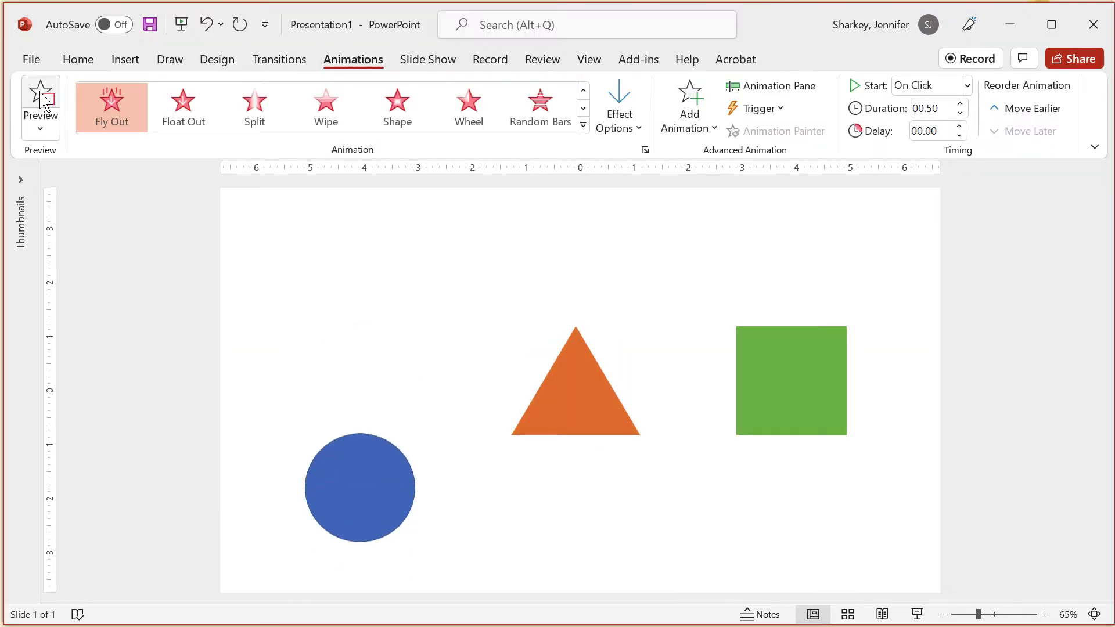
click(40, 102)
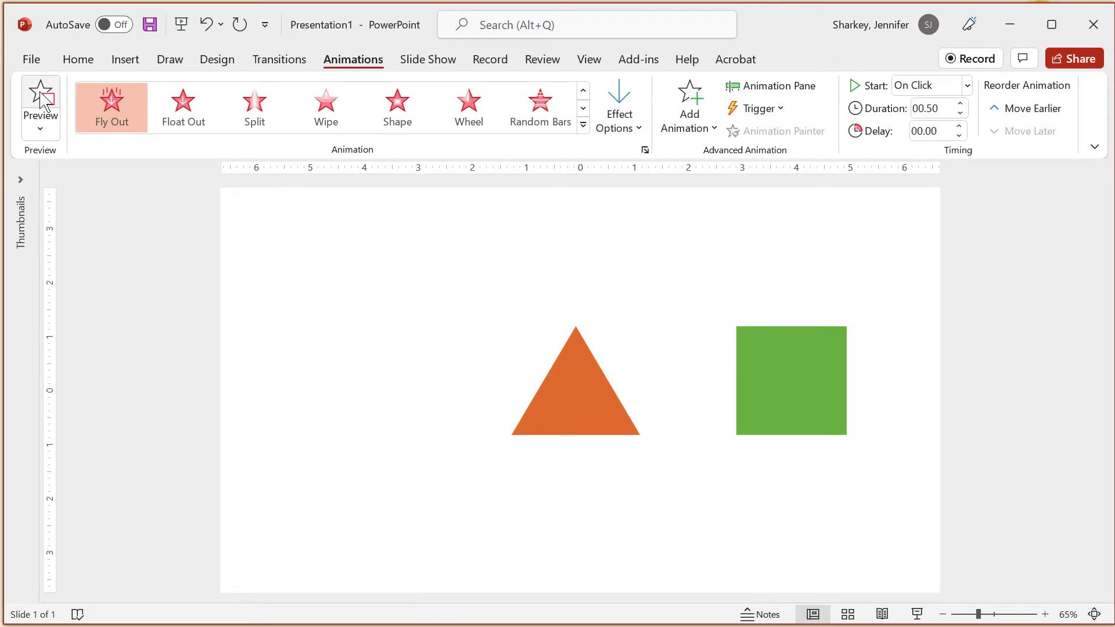
- Apply the Fly In entrance to the circle and add a Pulse emphasis as its second animation
click(212, 329)
click(358, 365)
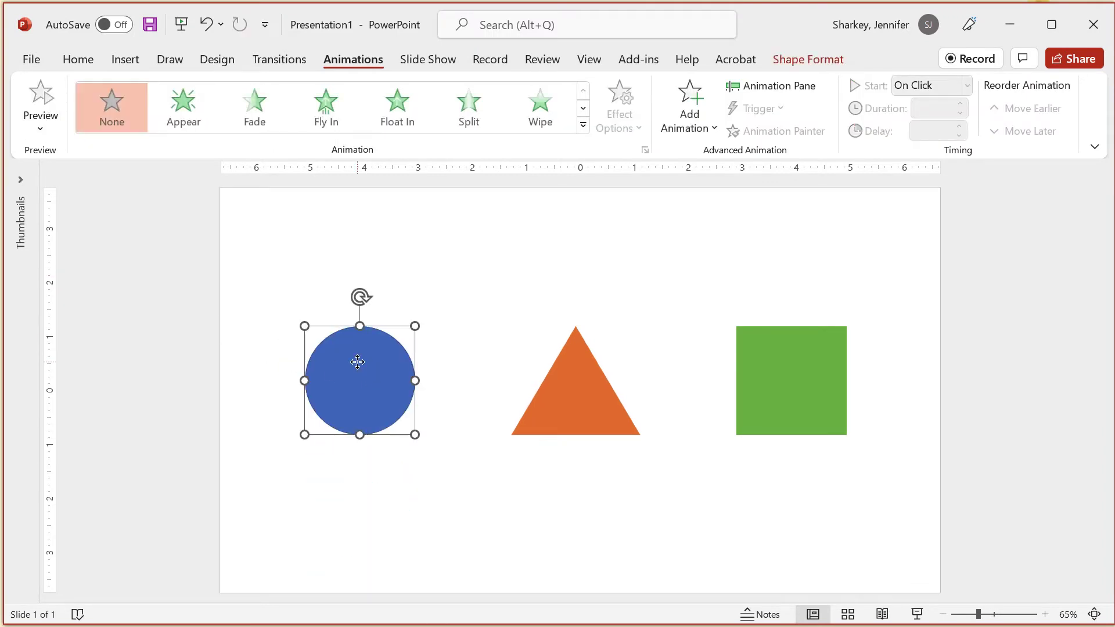
click(321, 105)
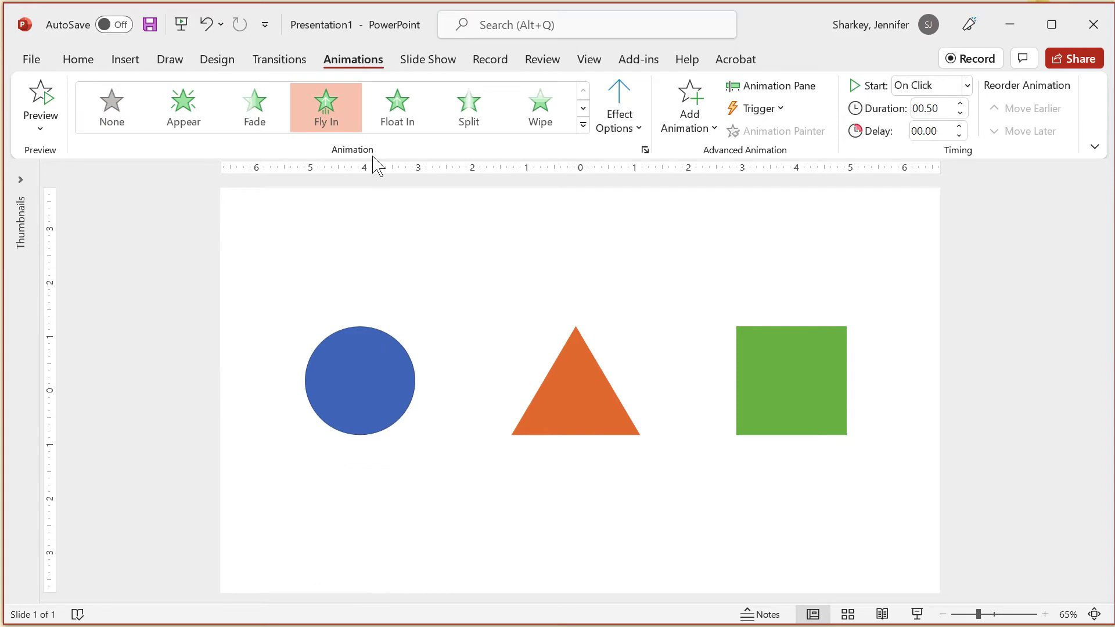
click(697, 129)
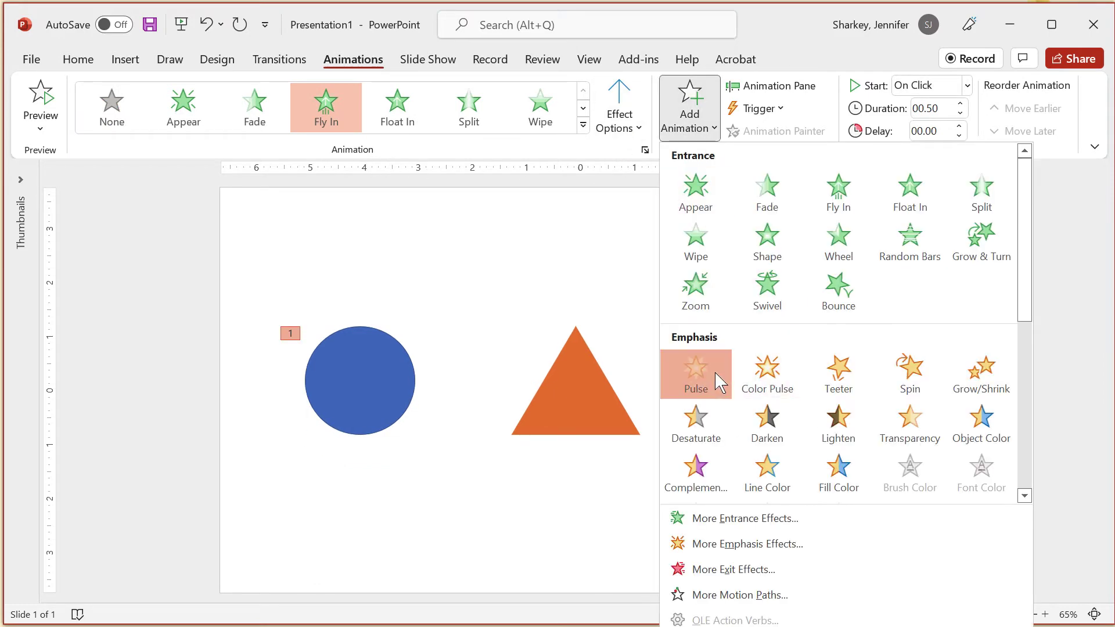
click(696, 372)
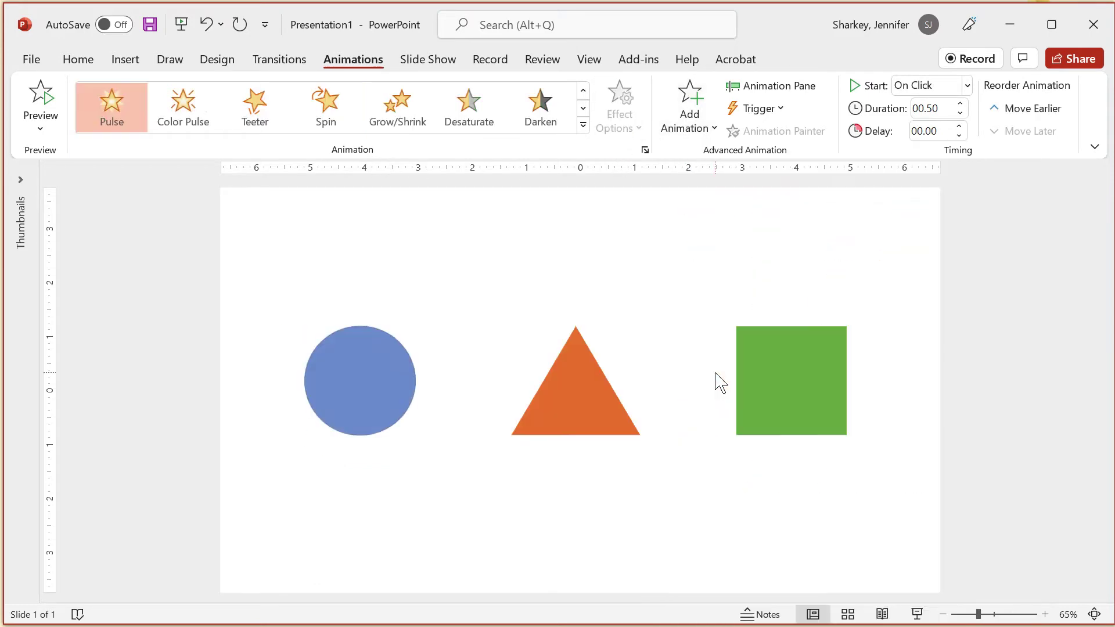
- Add a Fly Out exit as the circle's third animation and preview the whole sequence
click(712, 129)
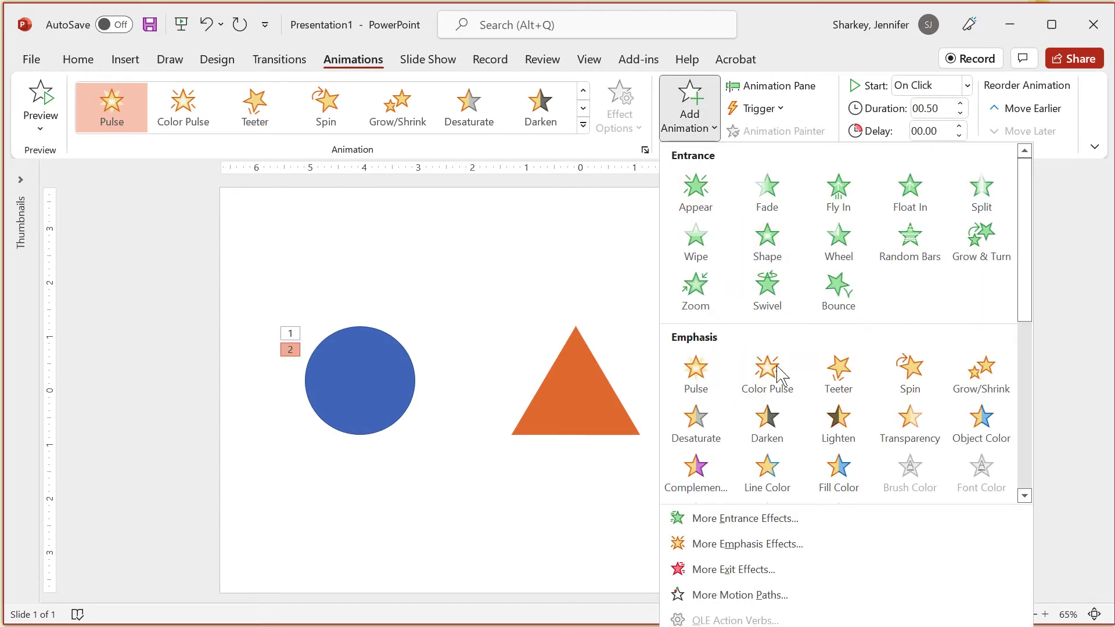
scroll(761, 287, down, 5)
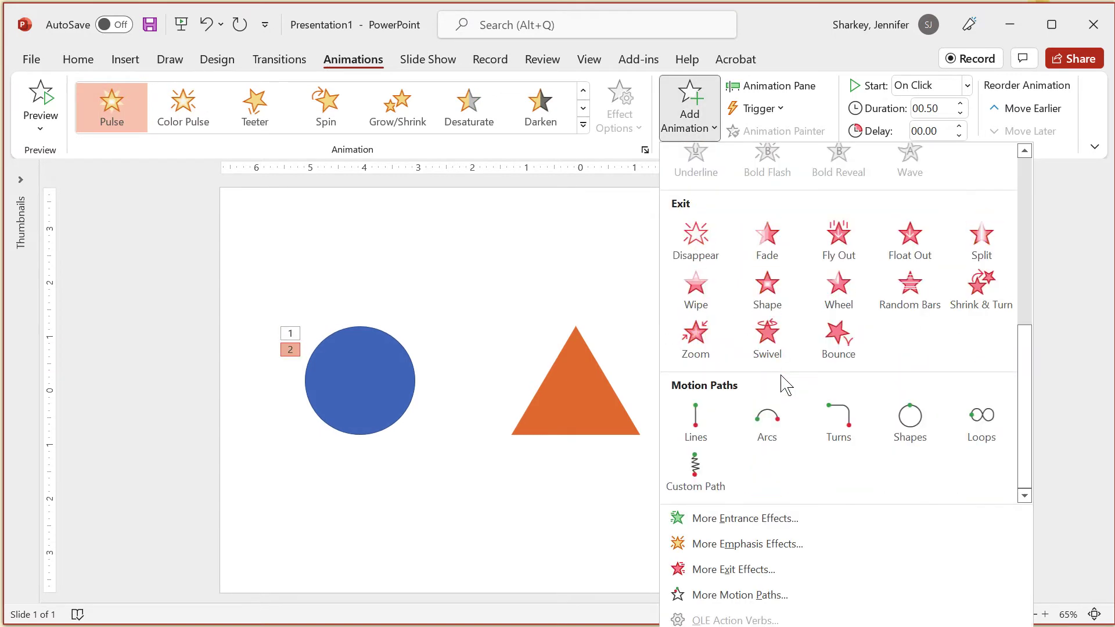
click(838, 235)
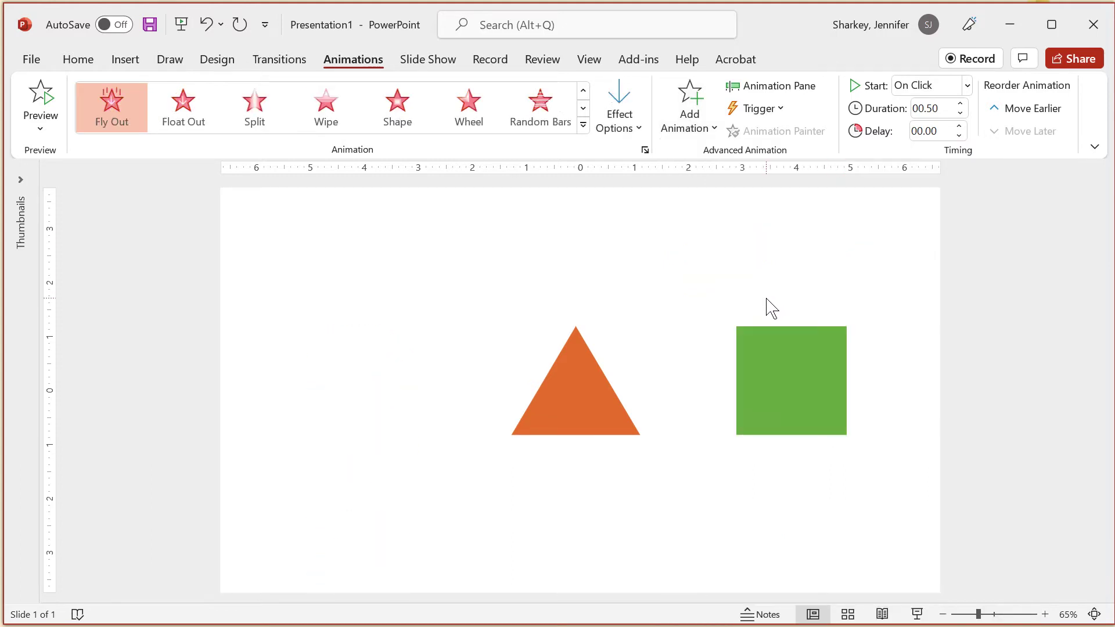
click(42, 98)
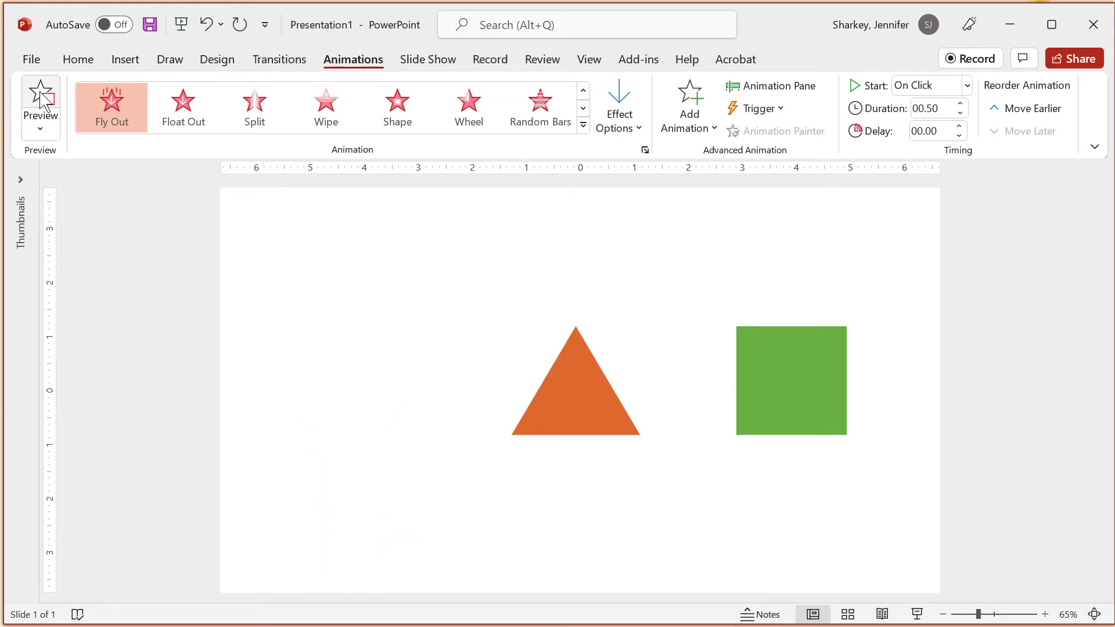
click(92, 208)
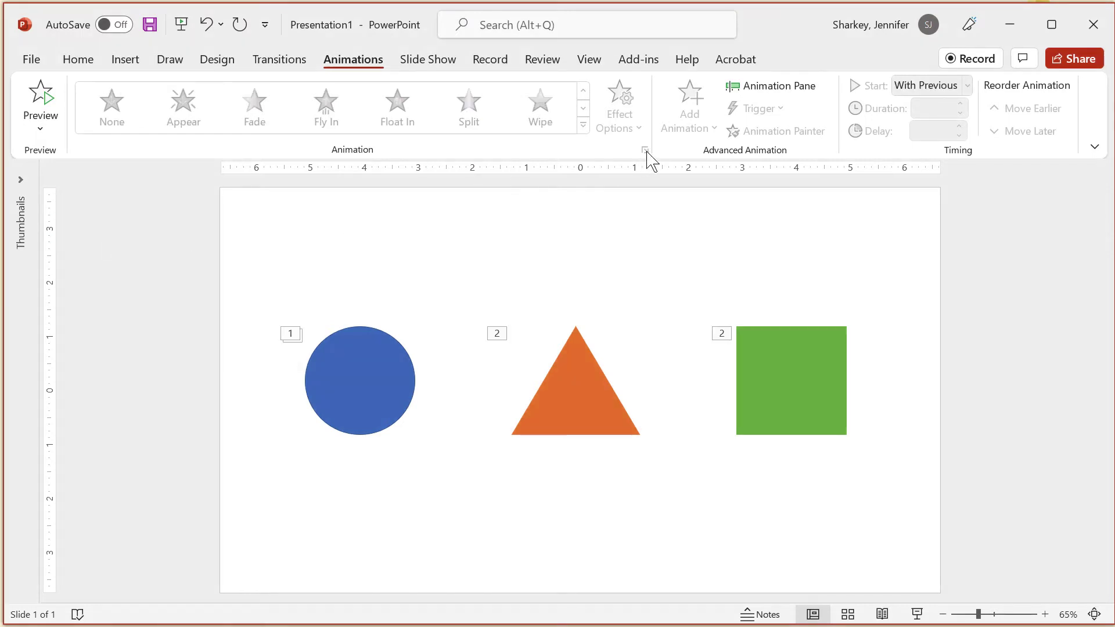
- Show the Animation Pane and select the square's Fly In animation in it
click(778, 86)
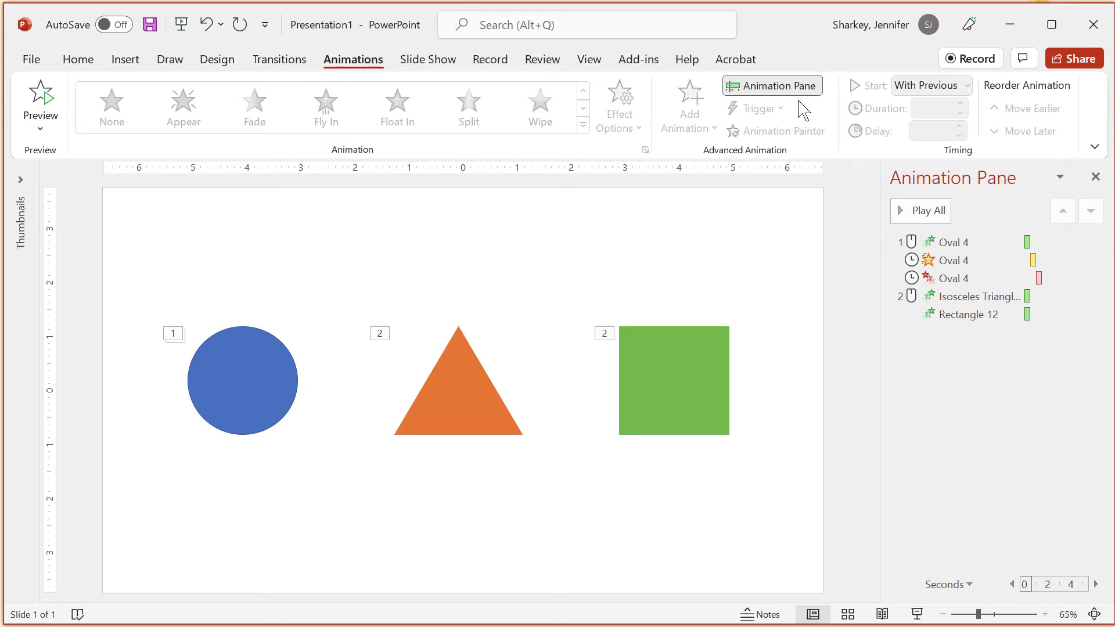
mouse_move(960, 314)
mouse_down()
mouse_move(948, 235)
mouse_move(956, 327)
mouse_up()
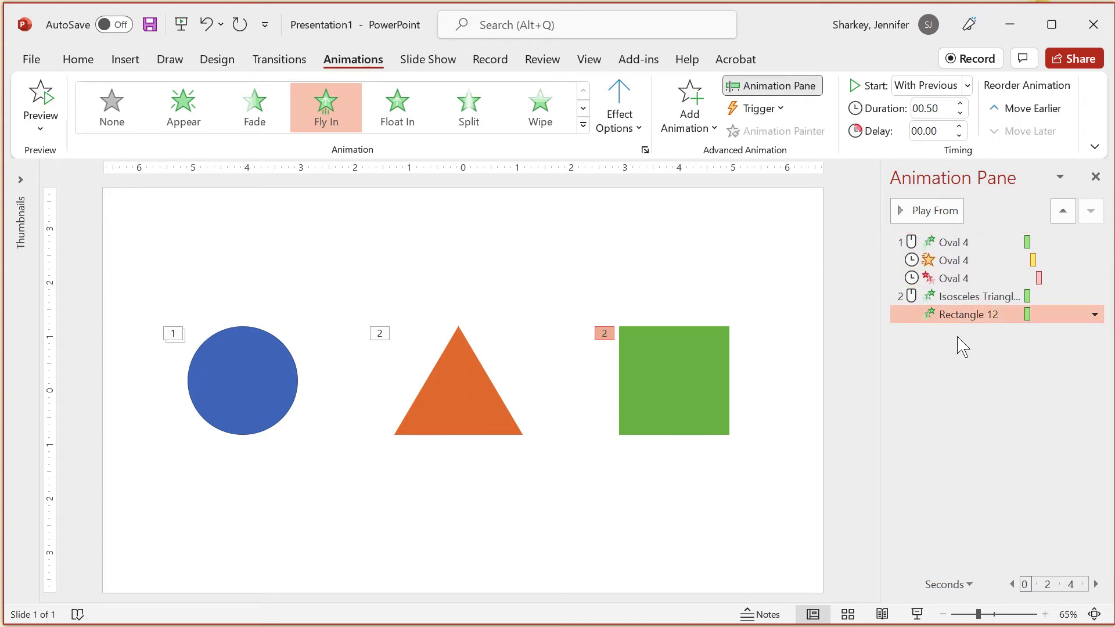
- Move the circle's three animations together after the square's animation in the playing order, and undo the move
click(955, 244)
shift+click(953, 278)
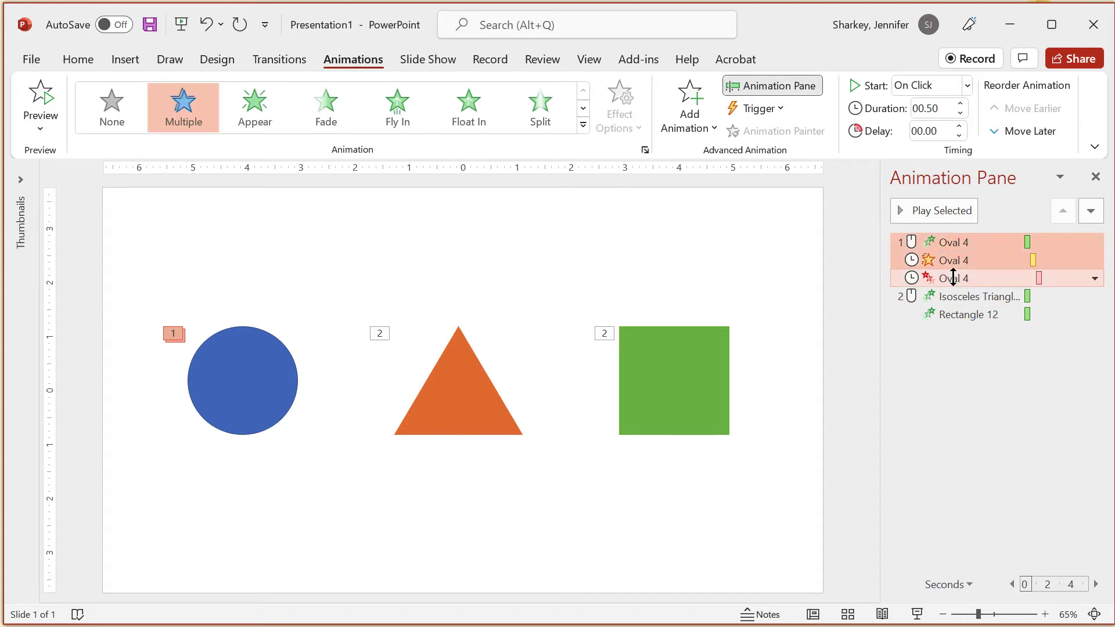
drag(956, 305, 955, 343)
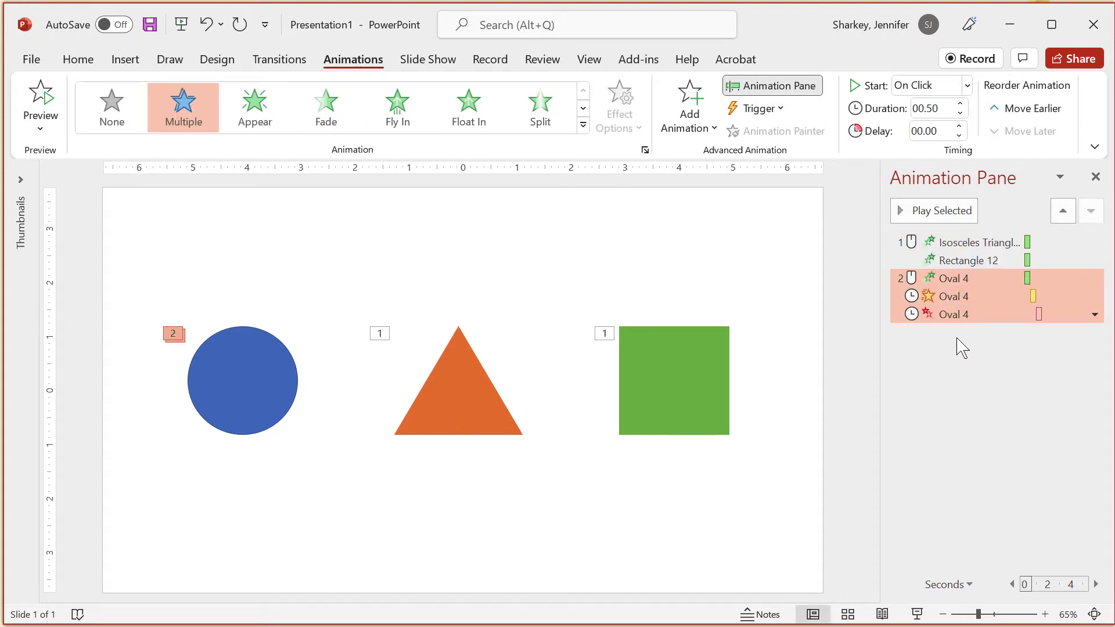
key(ctrl+z)
- Delete the square's Fly In animation from the animation list and undo the deletion
click(966, 315)
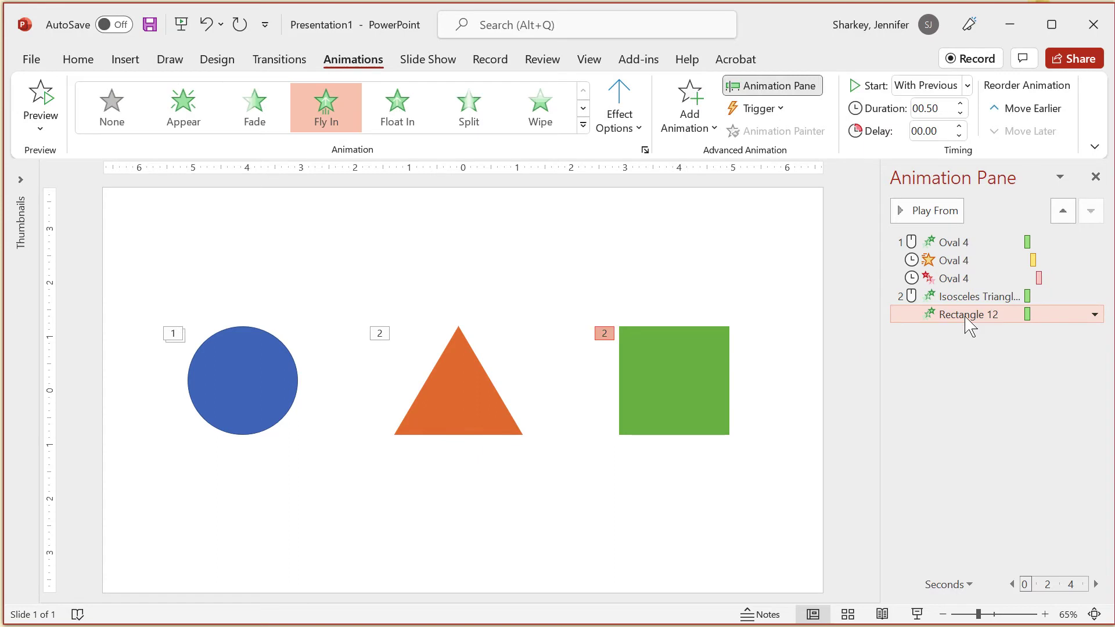
key(Delete)
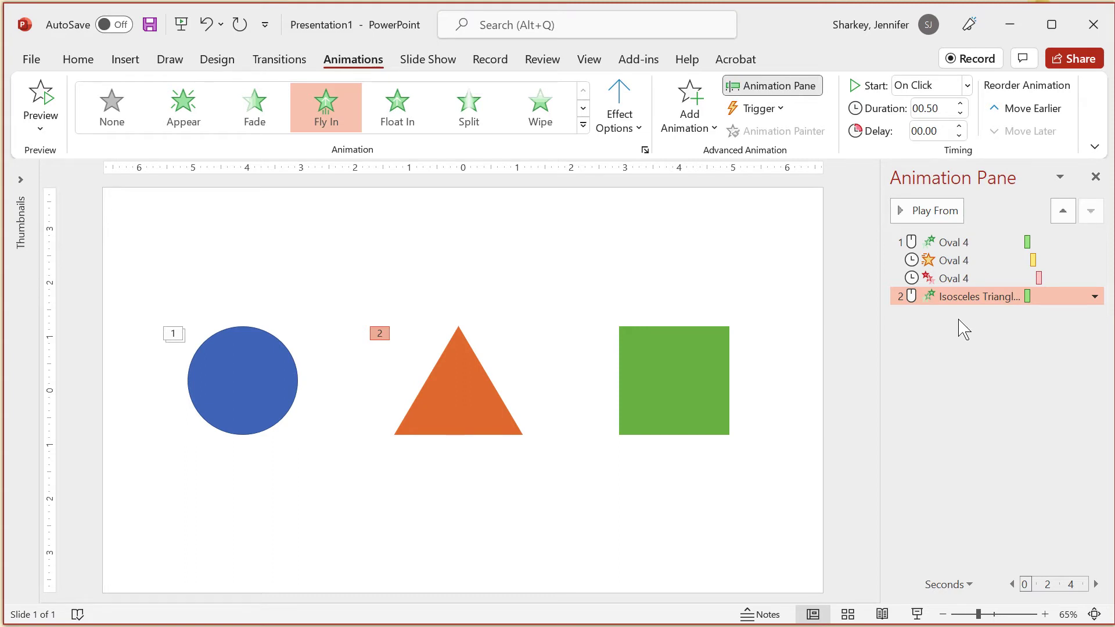
key(ctrl+z)
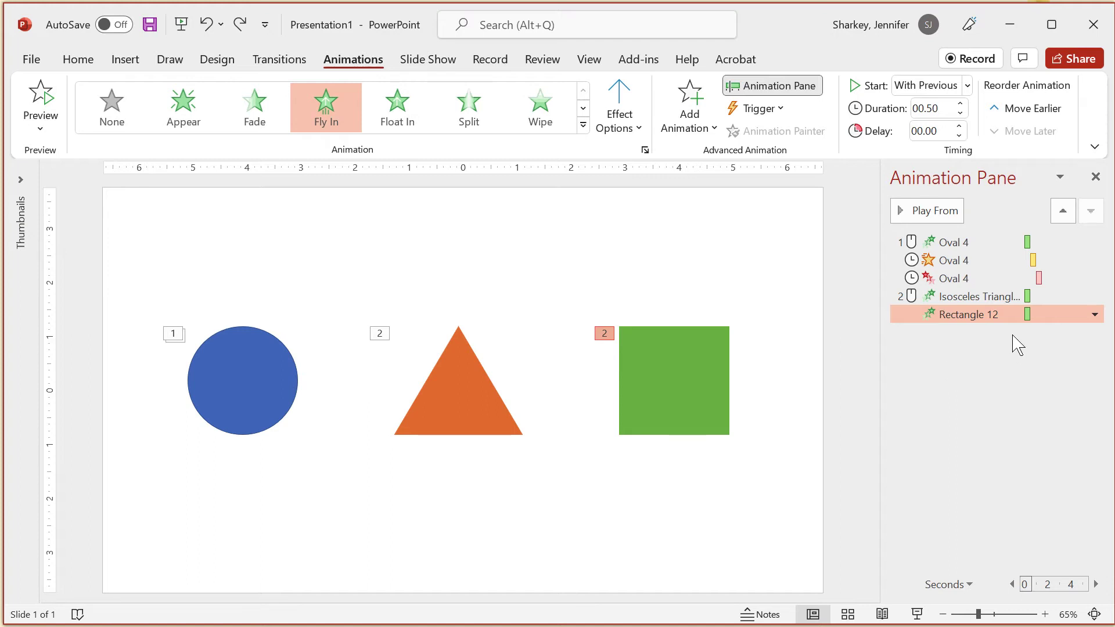
- Stretch the square's Fly In to a 2.90-second duration with a 0.10-second delay, and make the square dim to light gray after the animation
drag(1027, 314, 1058, 314)
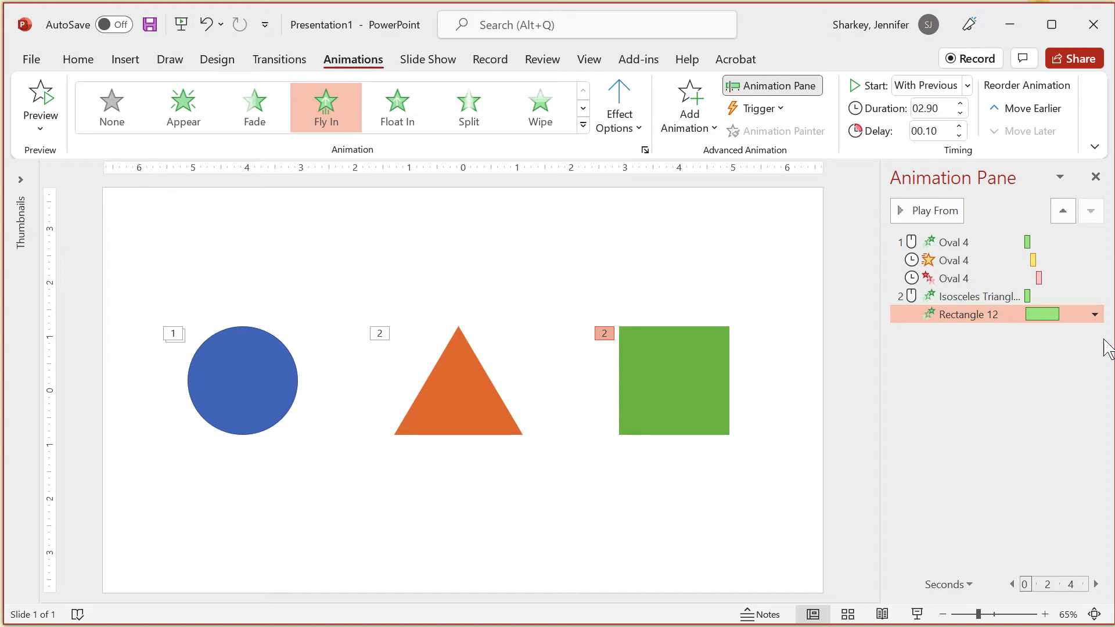
click(1094, 315)
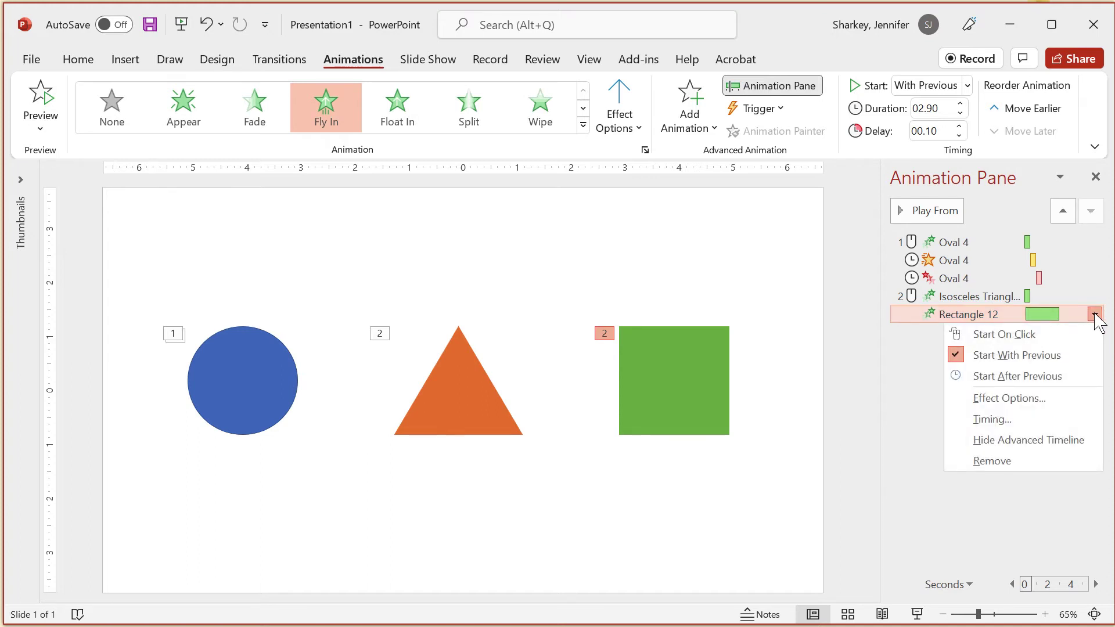
click(1045, 401)
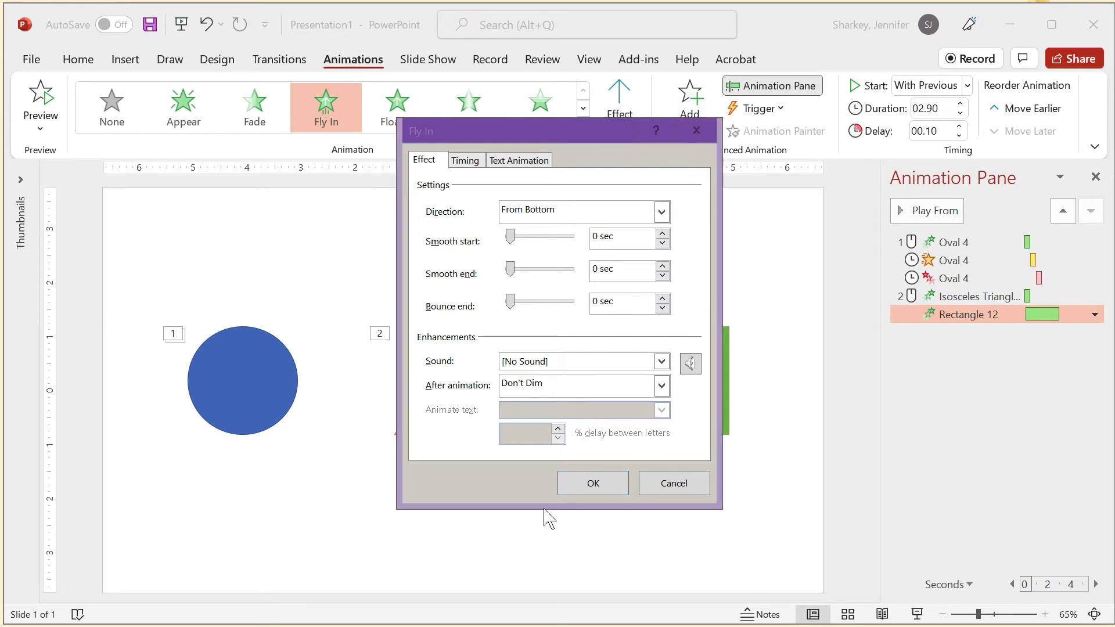
click(663, 387)
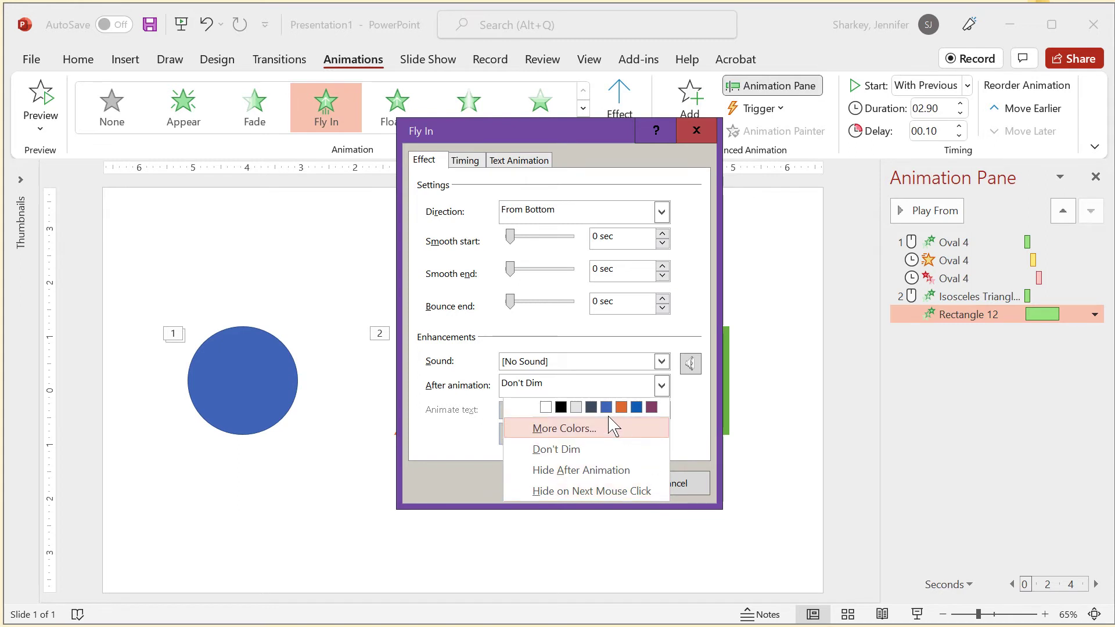
click(581, 408)
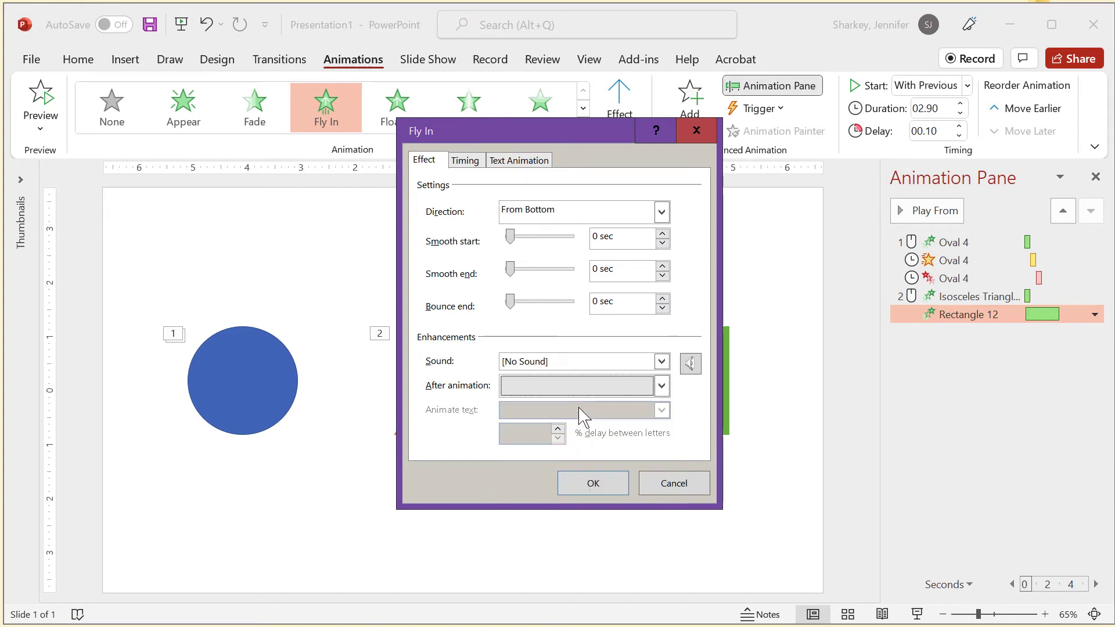
click(593, 483)
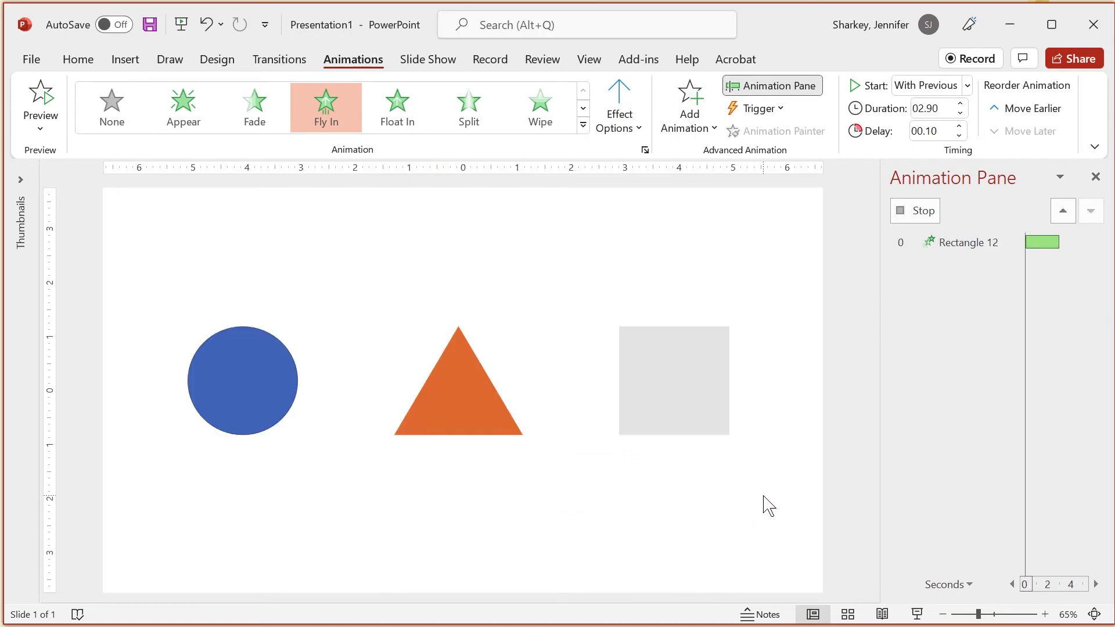
- In the effect options of the square's Fly In animation, set After animation to Hide After Animation
click(1095, 314)
click(1013, 397)
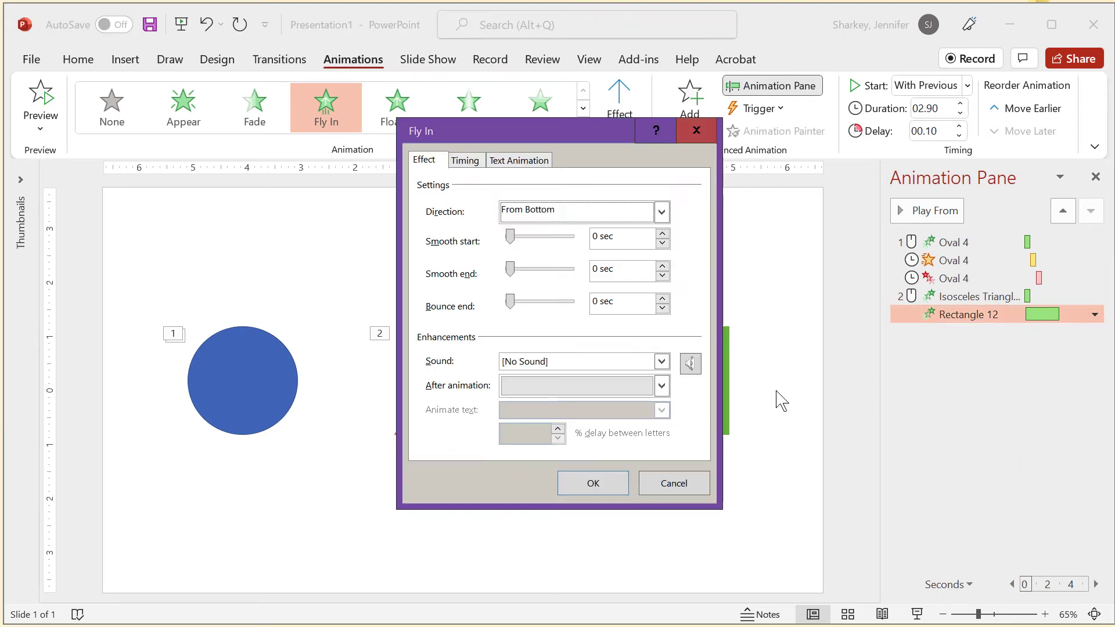
click(661, 386)
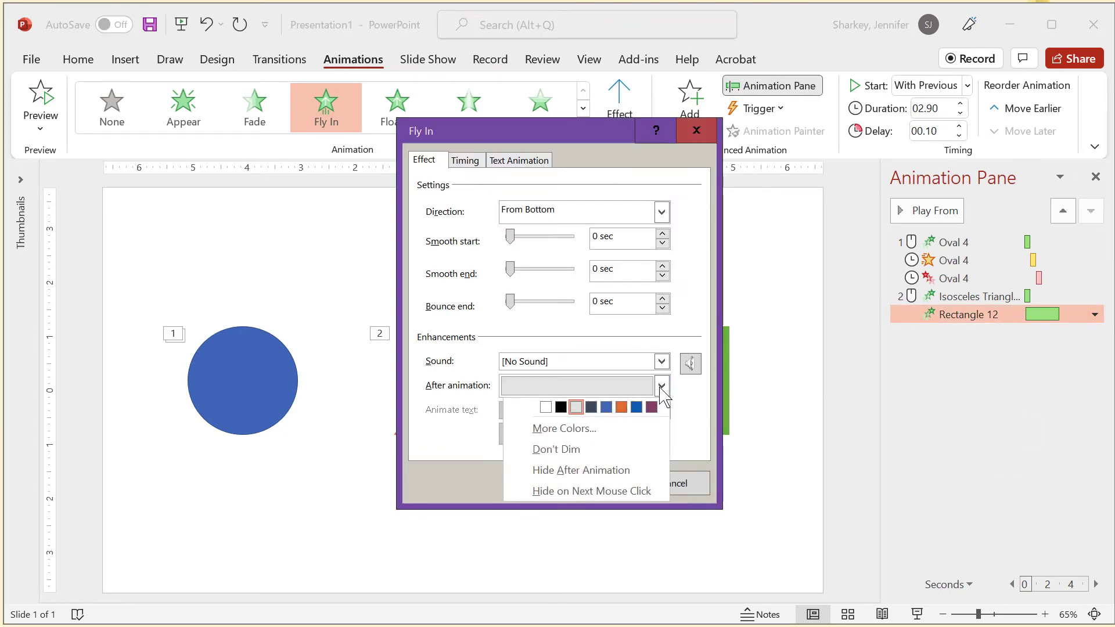
click(637, 471)
click(593, 483)
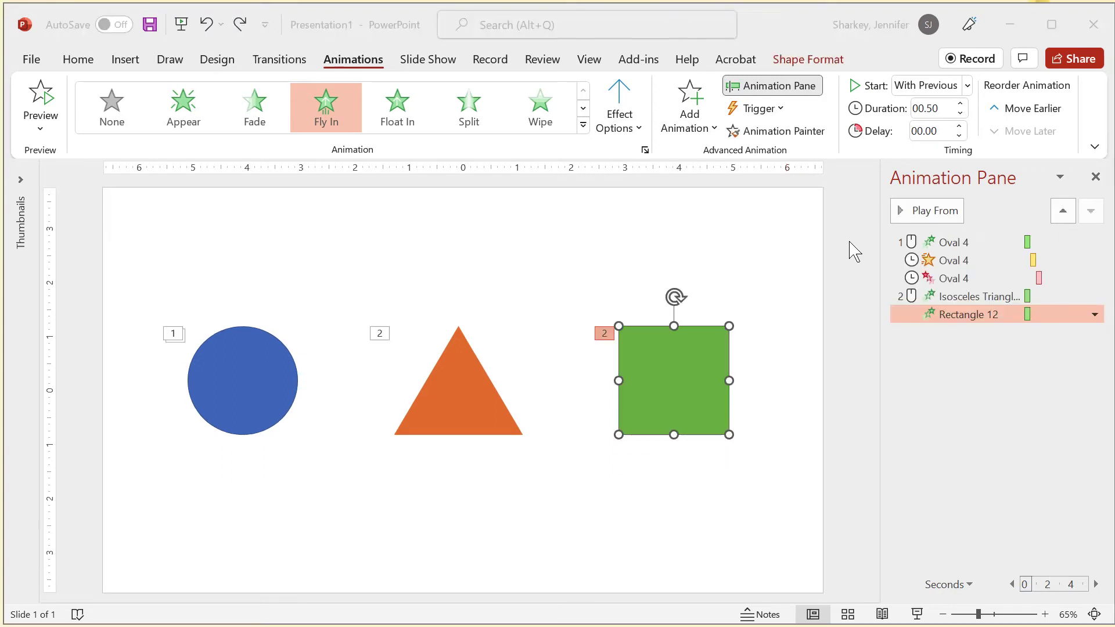
- Set the Repeat option of the square's Fly In animation to 2 in its timing settings
click(1095, 314)
click(993, 419)
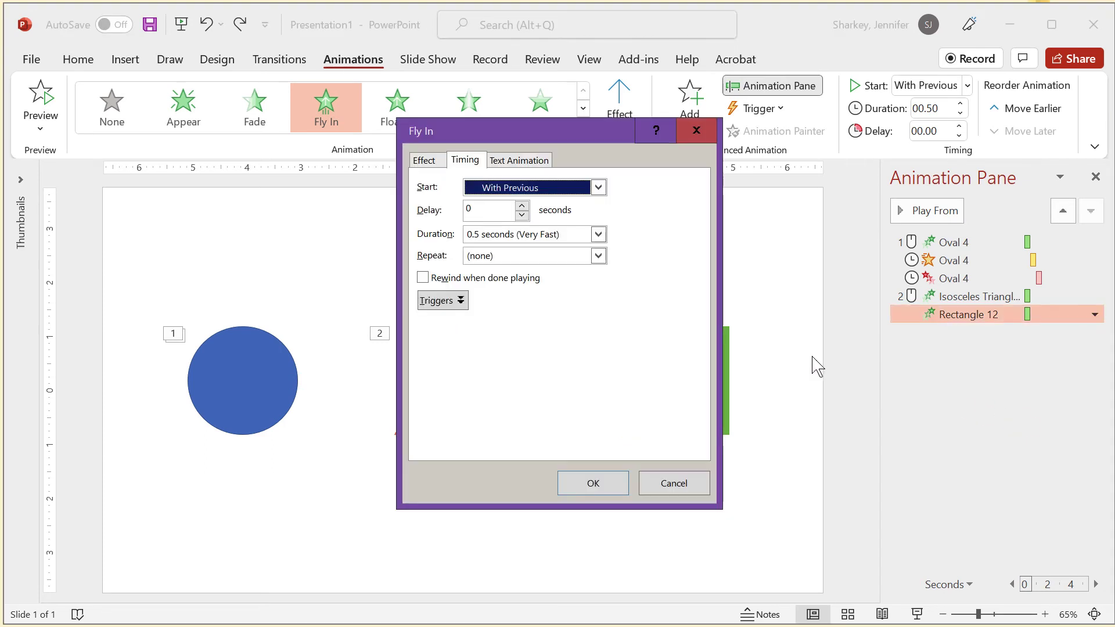
click(598, 234)
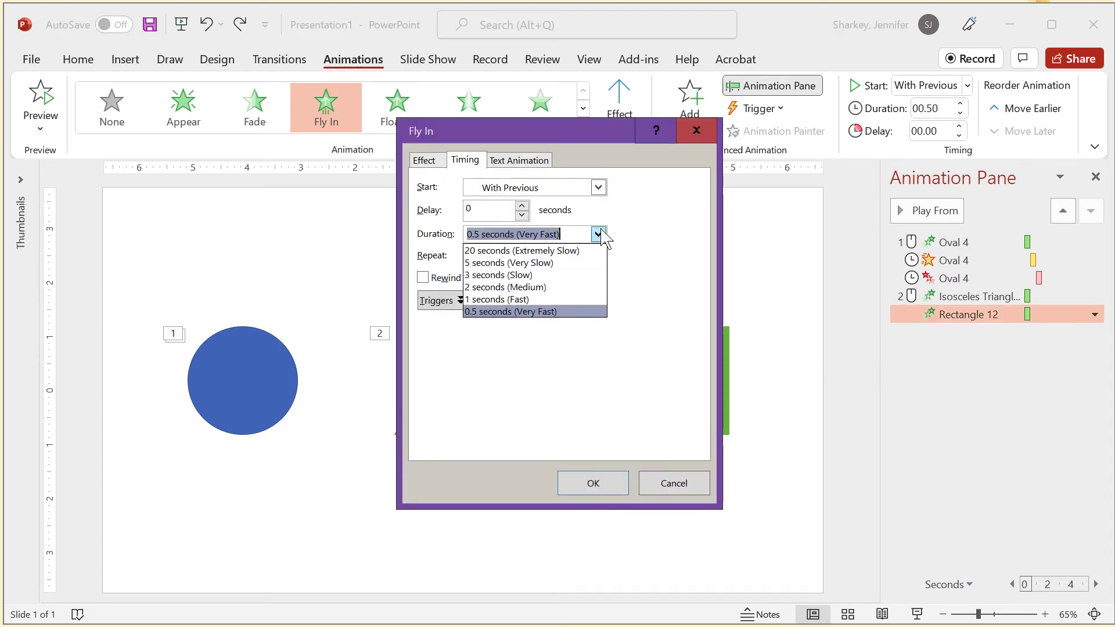
click(598, 234)
click(599, 256)
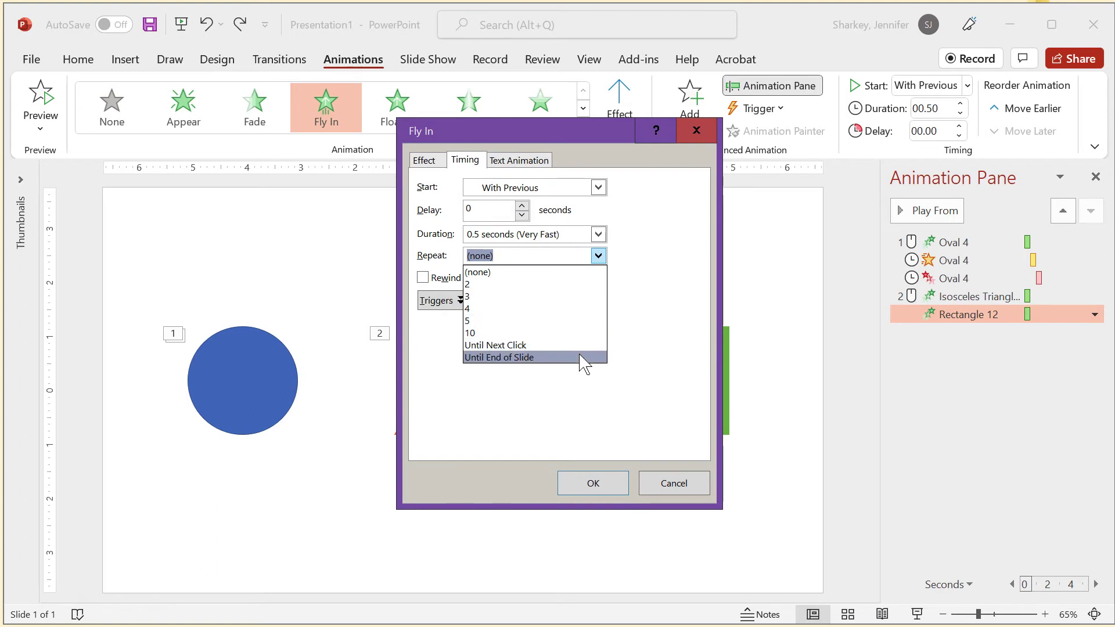
click(574, 286)
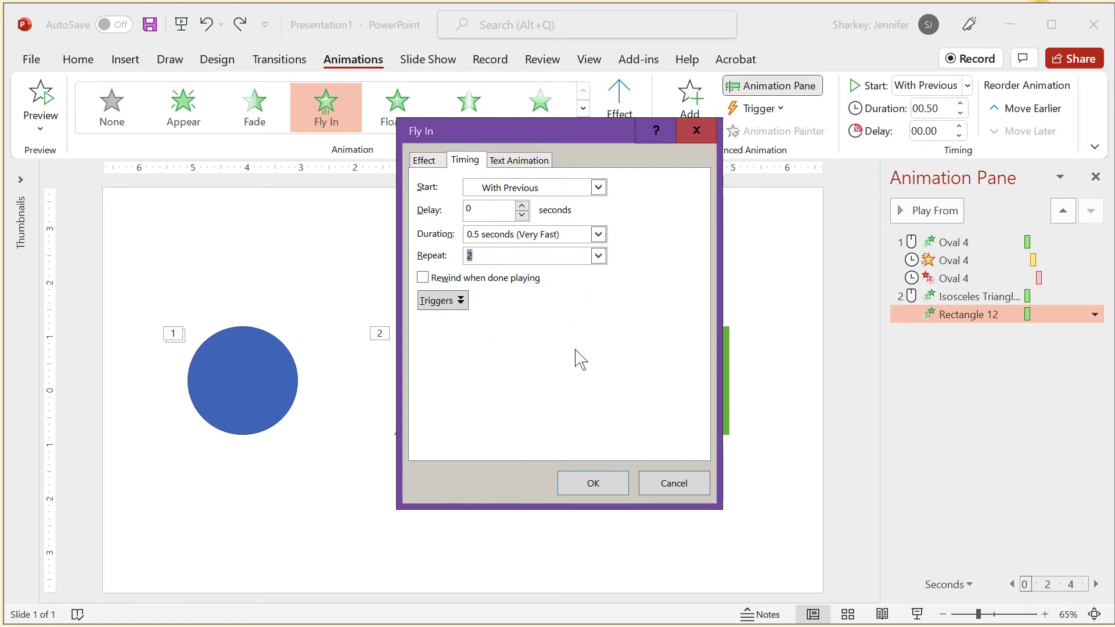
click(592, 483)
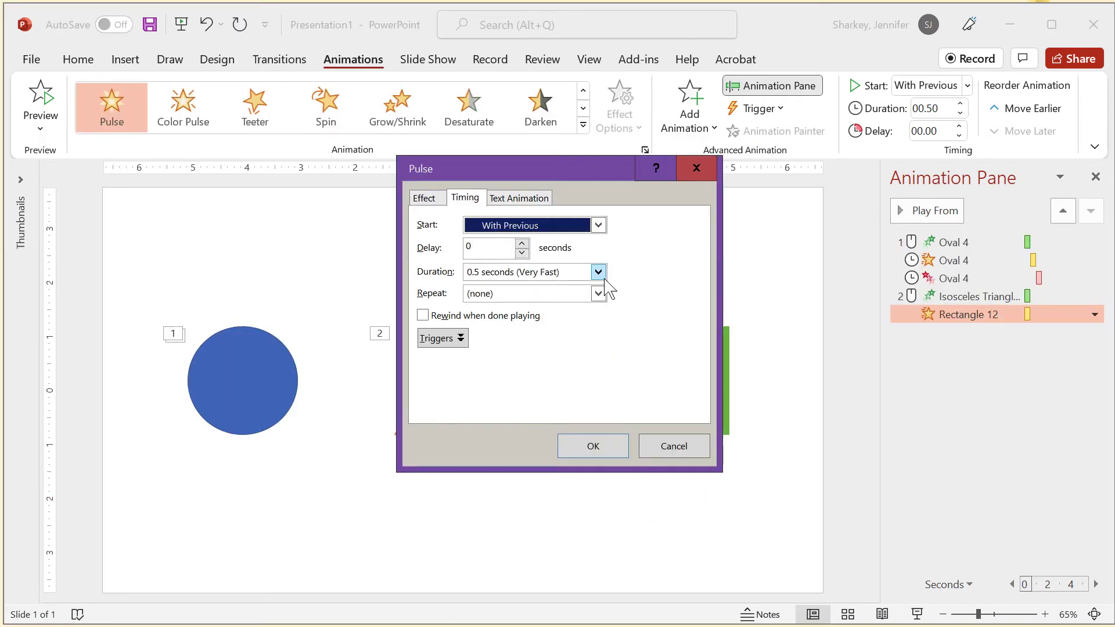
- Give the square's Pulse animation a duration of 3 seconds and a Repeat value of 3
click(598, 271)
click(599, 271)
click(599, 293)
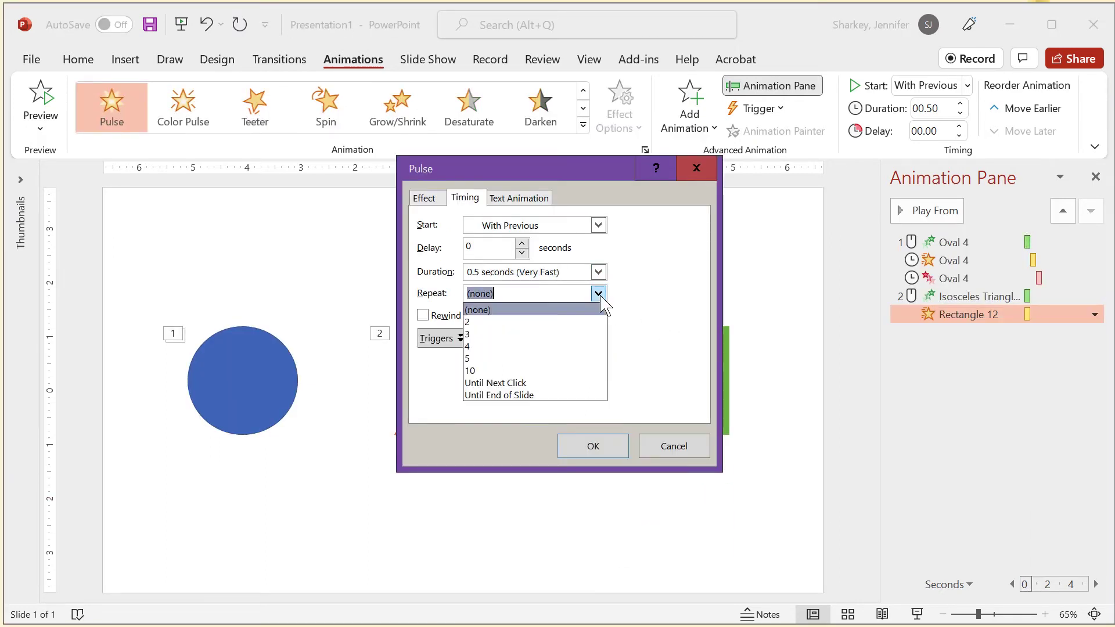
click(588, 335)
click(585, 448)
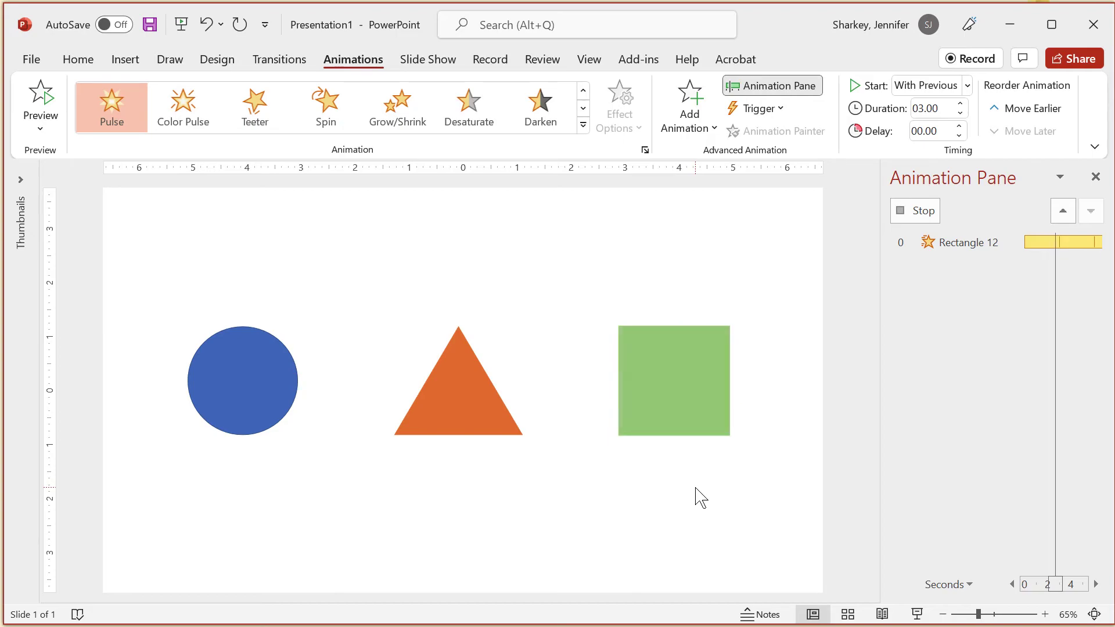
- Play the slide show, try the arrow above the first picture, and exit the show
key(F5)
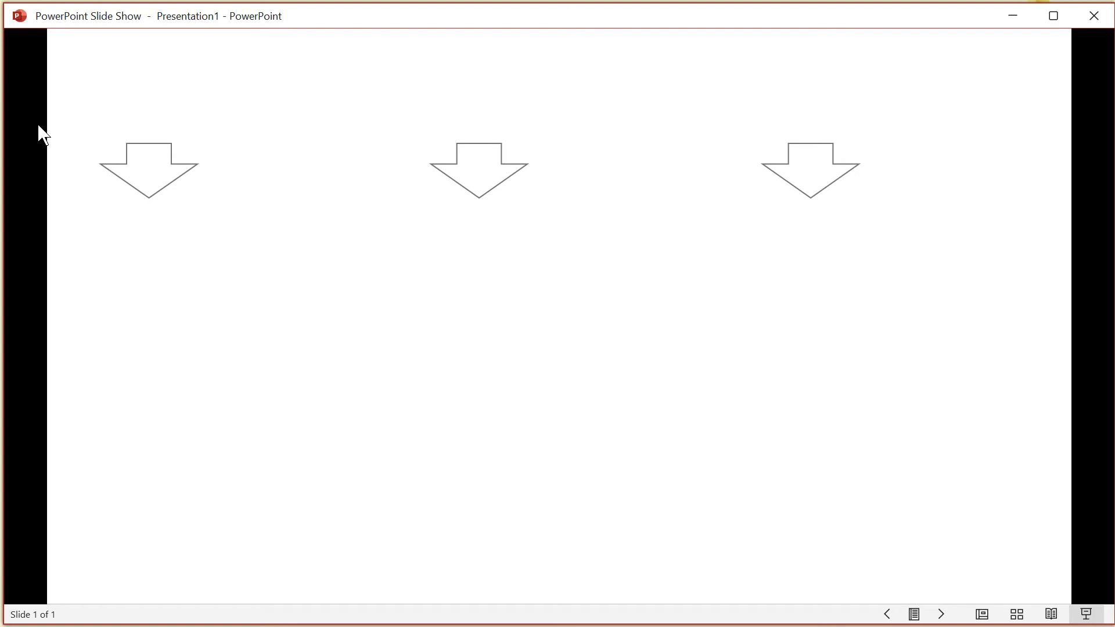
click(145, 169)
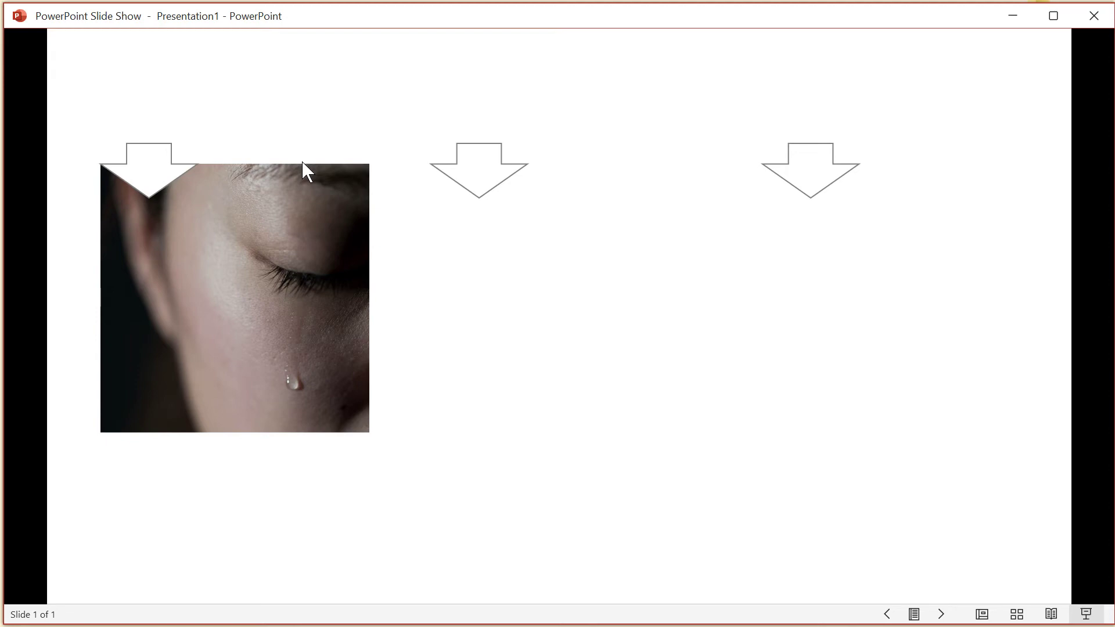
key(Escape)
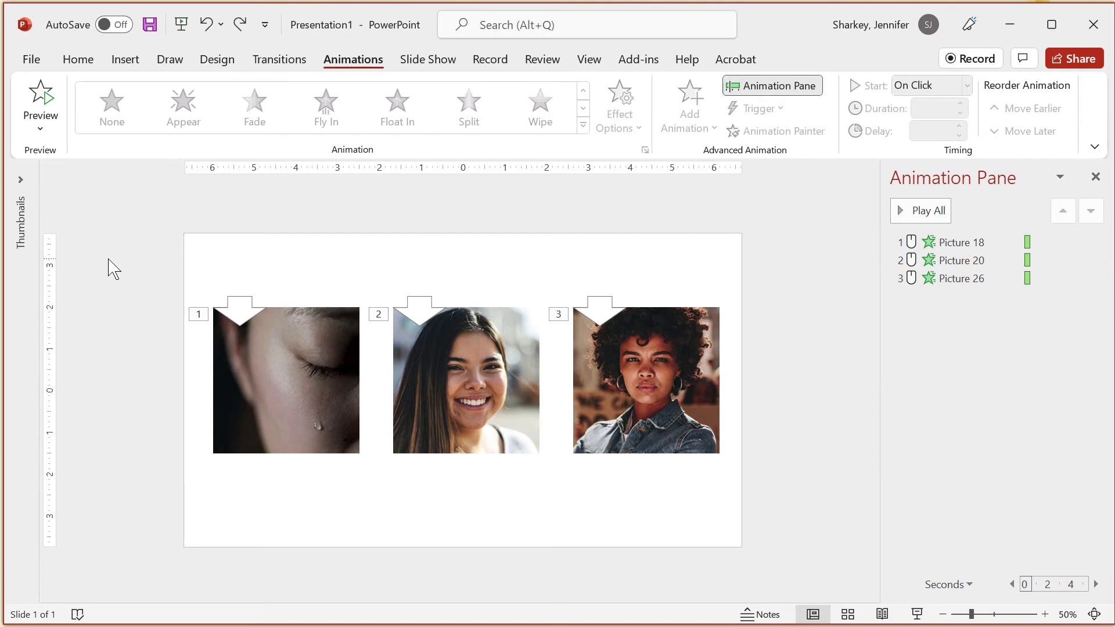
- Trigger the animation of Picture 18 on click of Arrow: Down 14
click(942, 241)
click(775, 109)
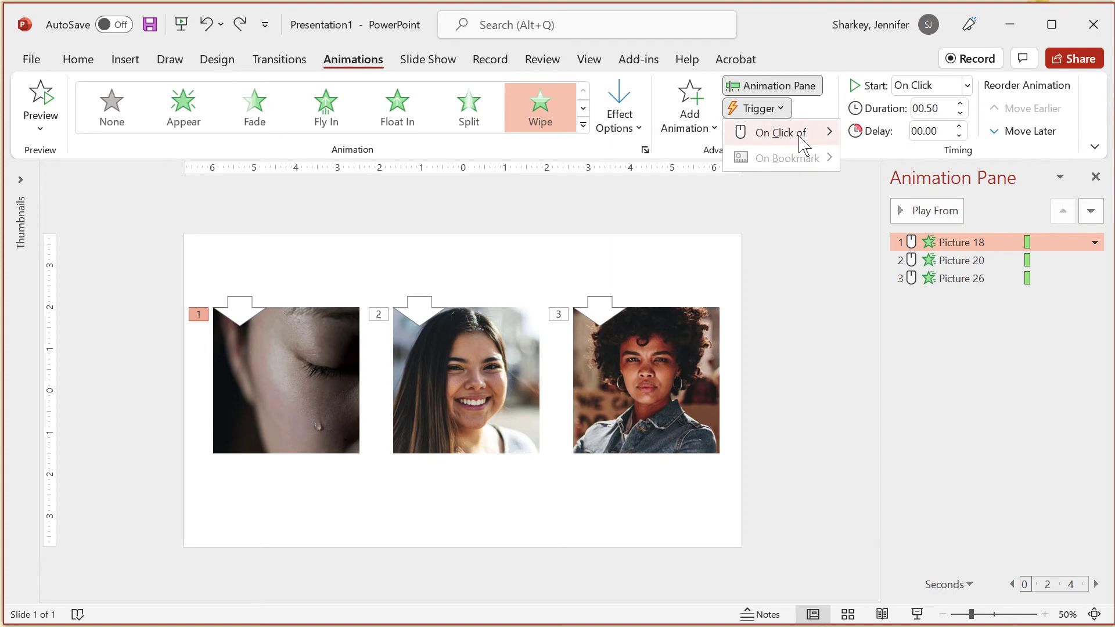
mouse_move(812, 140)
click(942, 208)
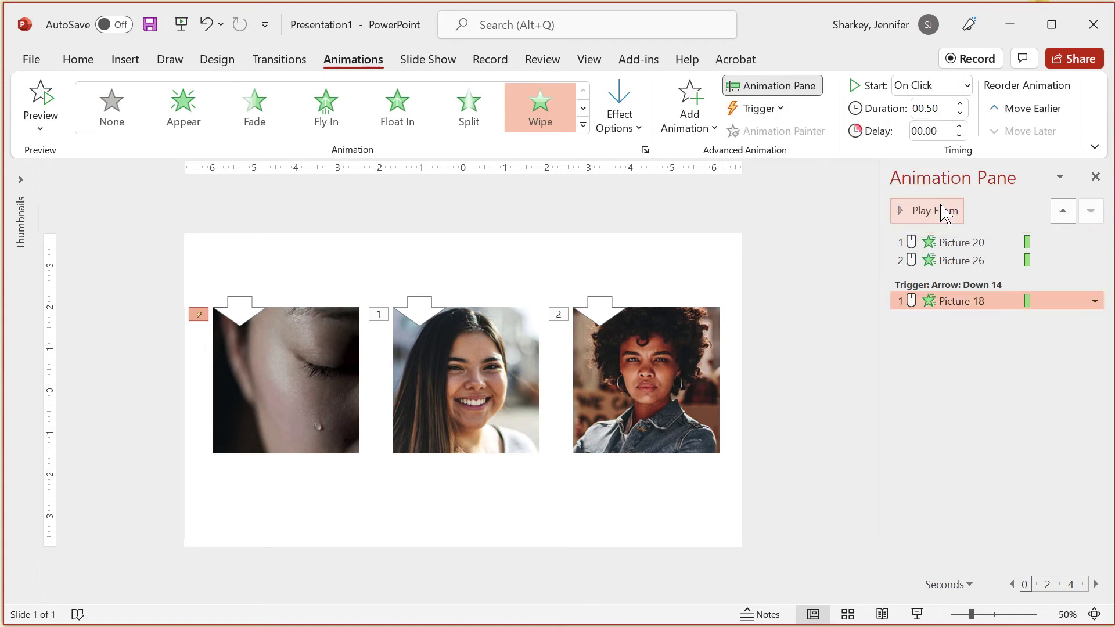
- Trigger the animation of Picture 20 on click of Arrow: Down 15
click(969, 243)
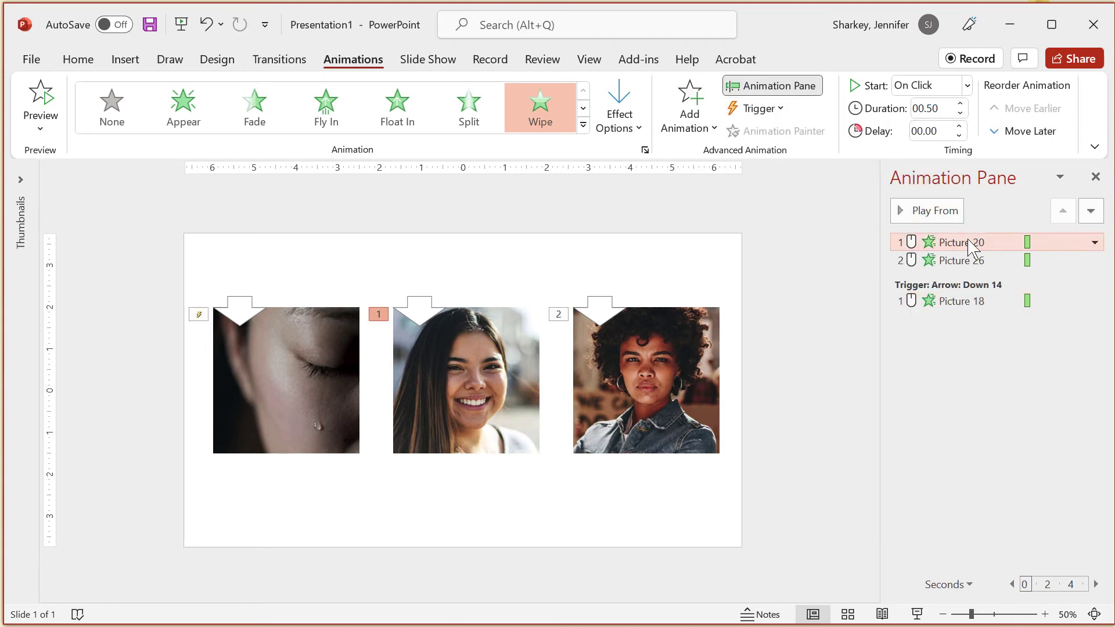
click(760, 109)
mouse_move(818, 139)
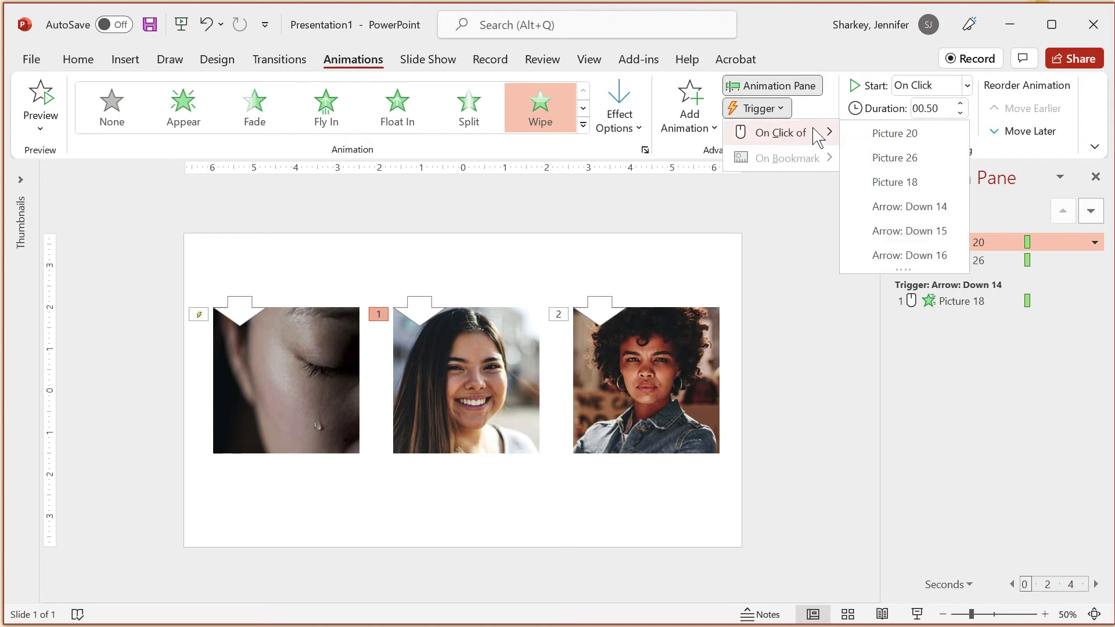
click(912, 232)
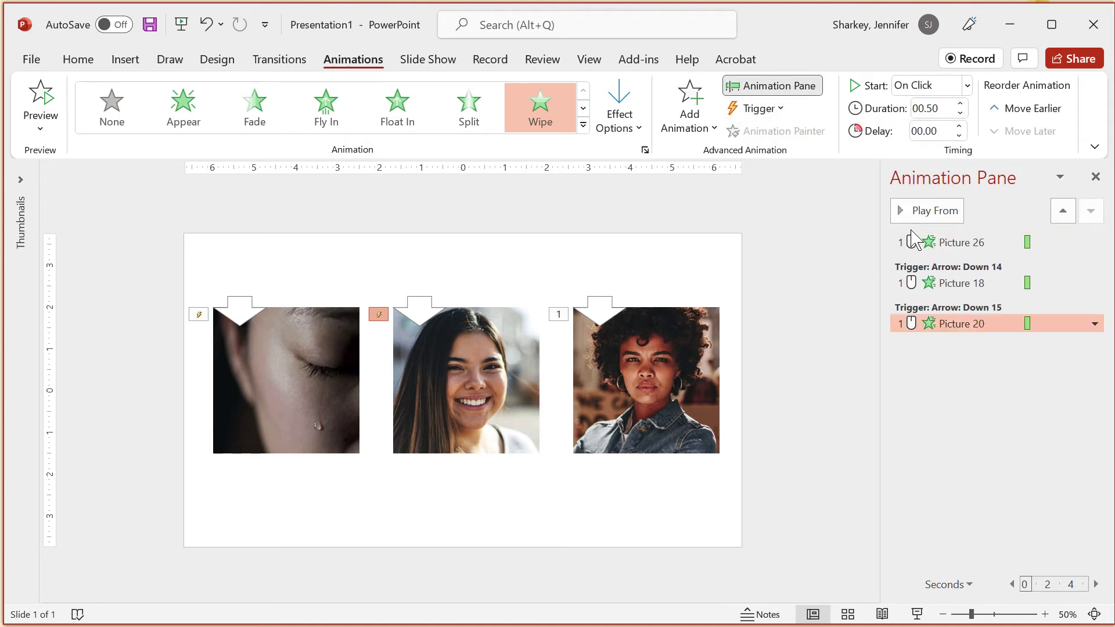
- Trigger the animation of Picture 26 on click of Arrow: Down 16
click(953, 243)
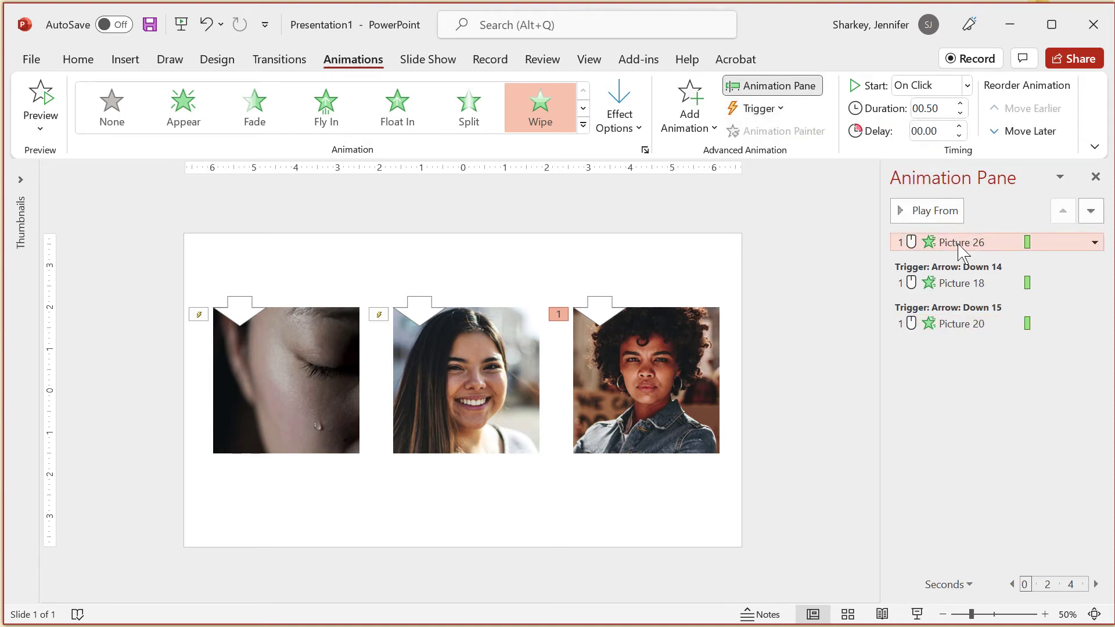
click(760, 109)
mouse_move(778, 132)
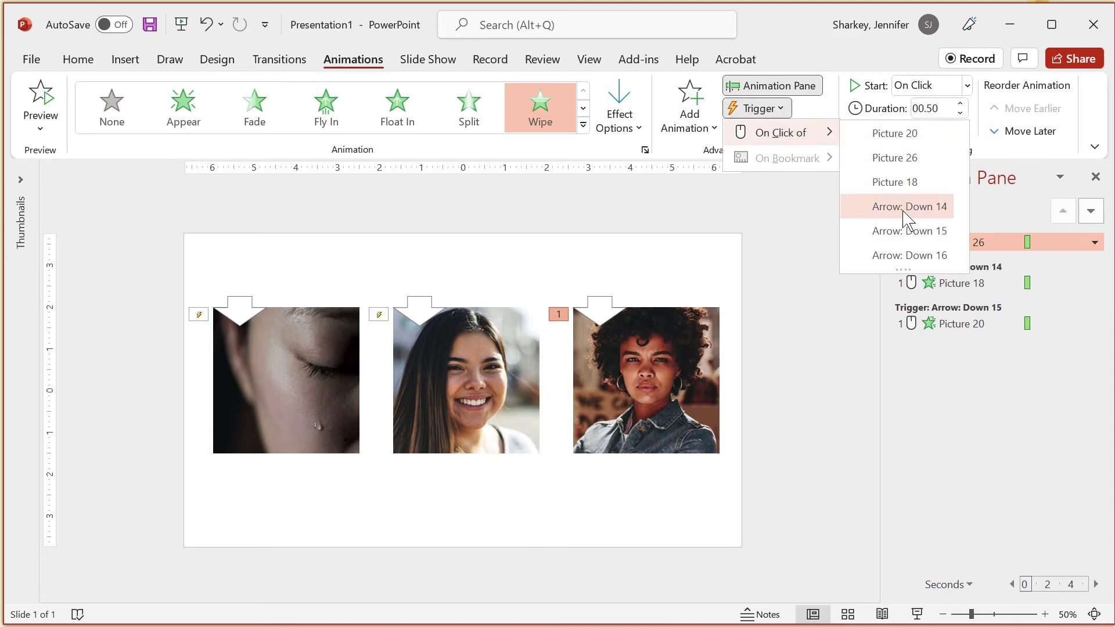
click(909, 255)
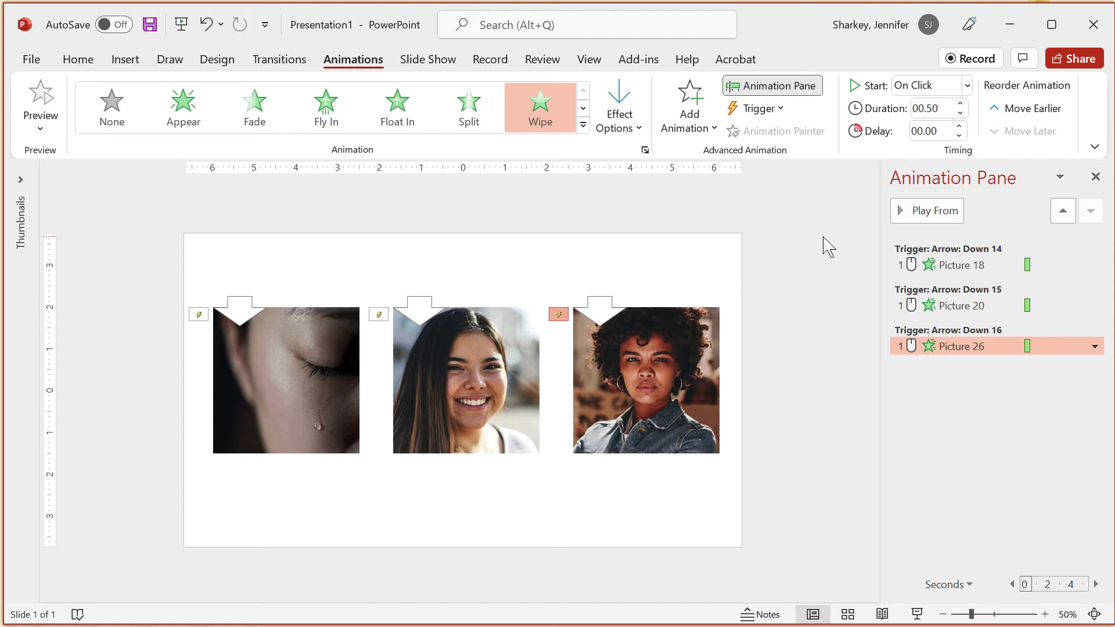
- Run the slide show and test the picture triggers with the first, third and second arrows
click(917, 615)
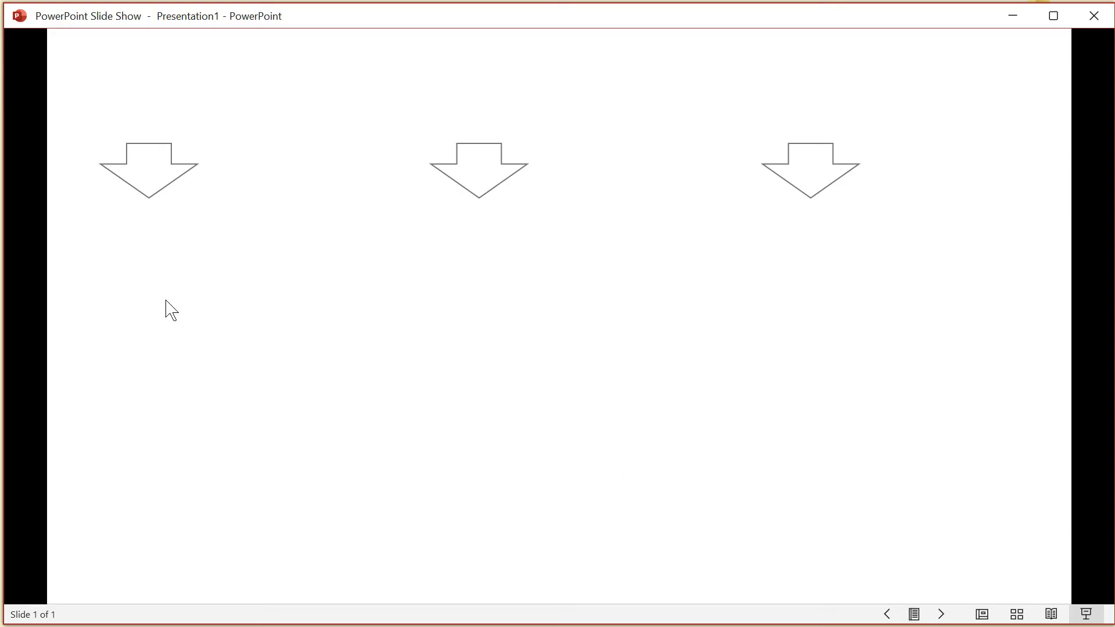
click(145, 167)
click(809, 170)
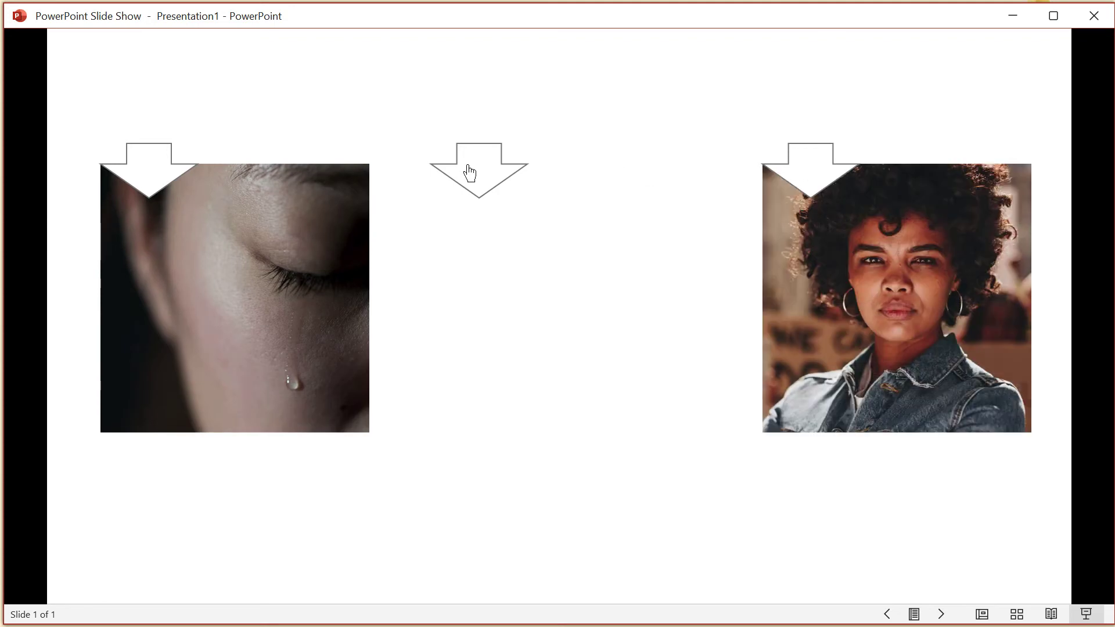
click(470, 173)
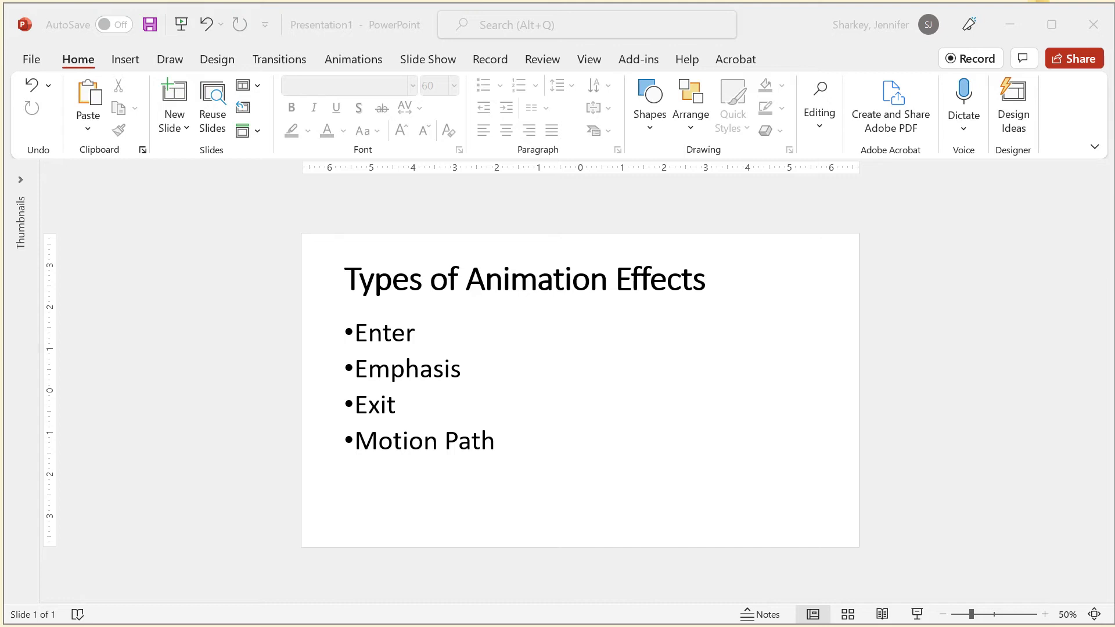
- Apply the Fly In animation to the whole bulleted text box and undo it
click(155, 256)
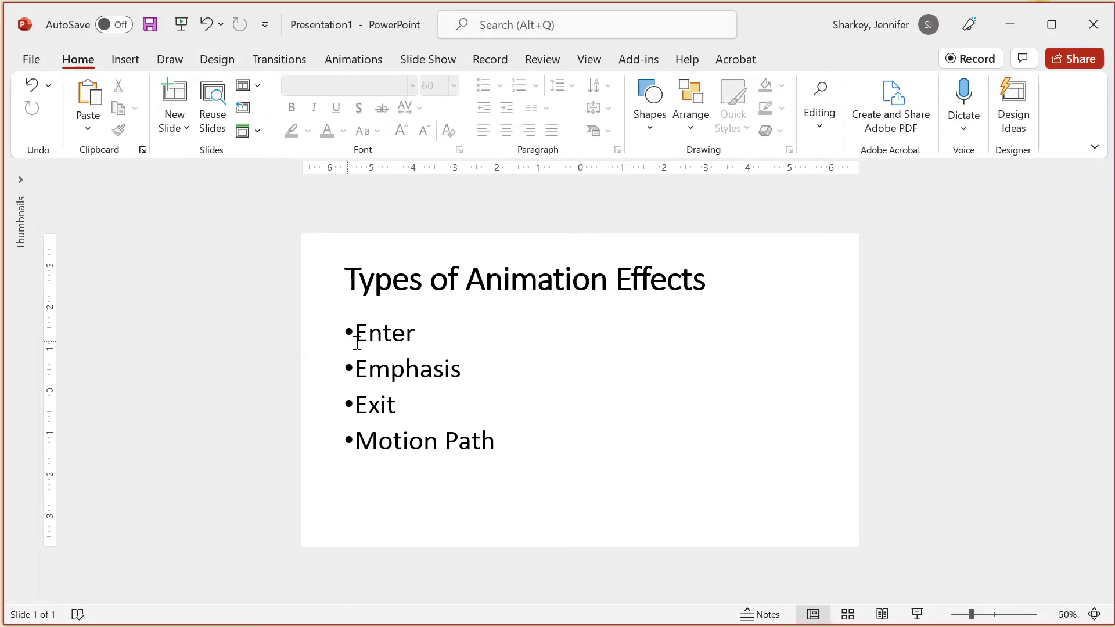
click(372, 319)
click(353, 60)
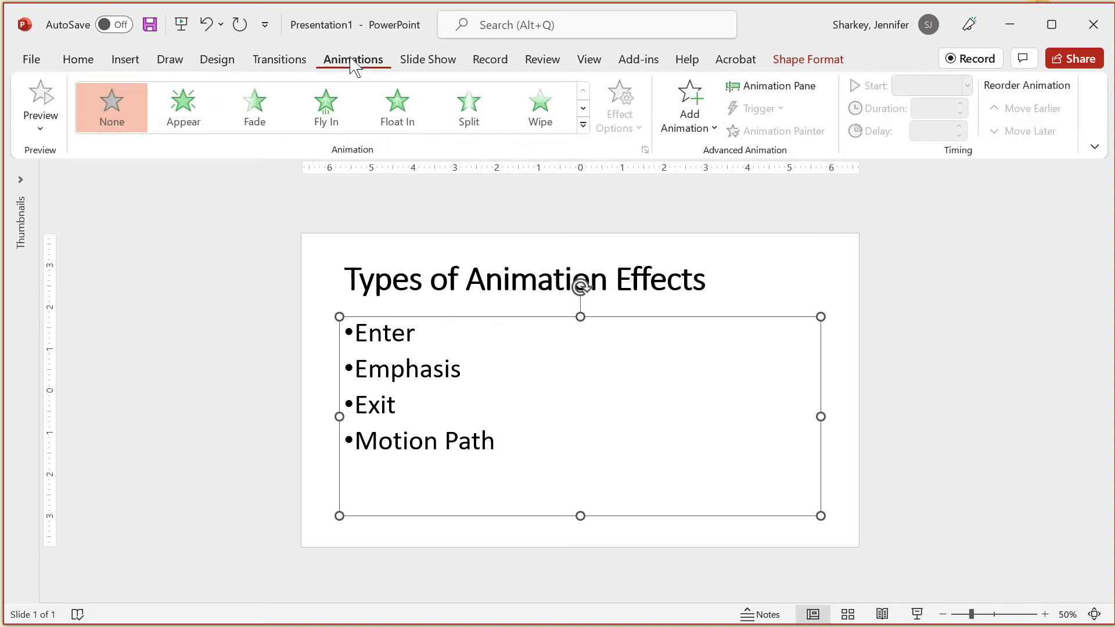
click(325, 107)
key(ctrl+z)
- Animate all four bullets with Fly In and make the Emphasis, Exit and Motion Path bullets start On Click
drag(355, 332, 509, 444)
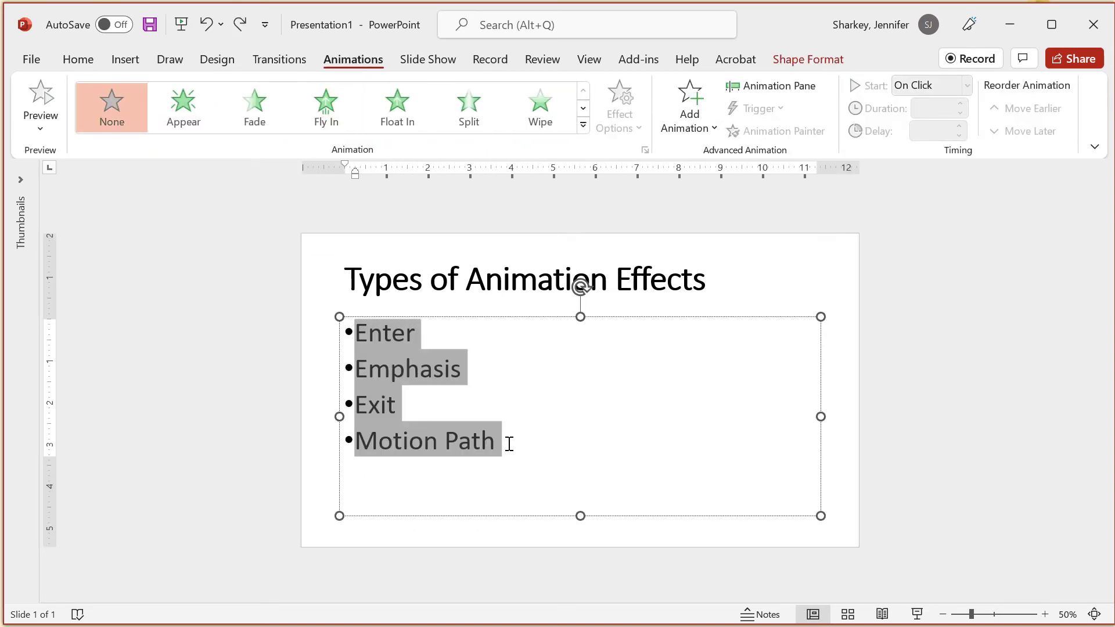
click(326, 107)
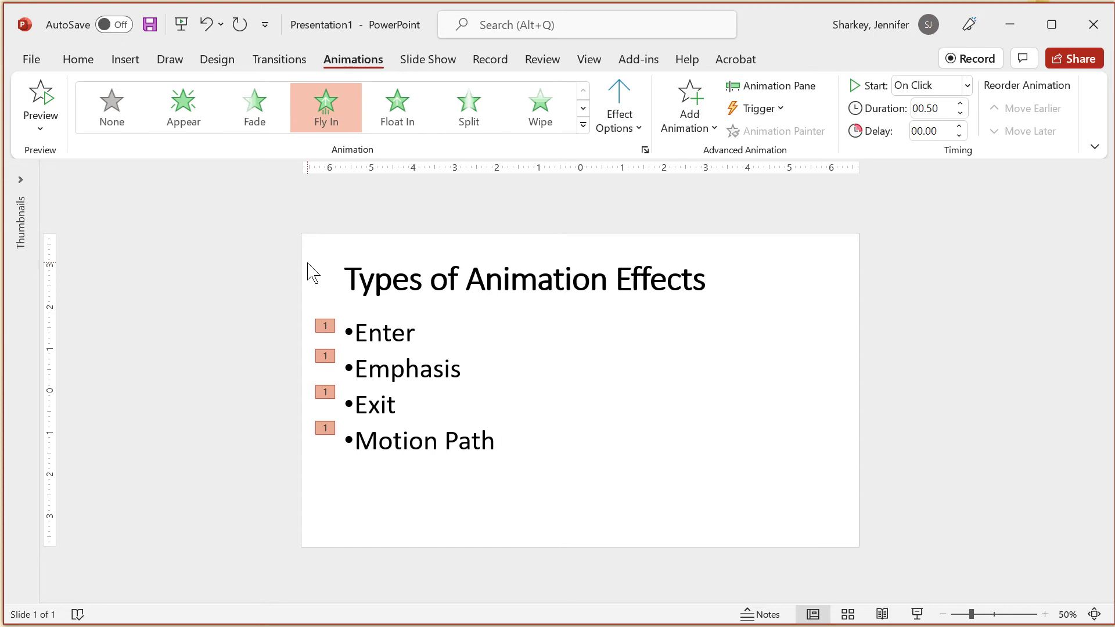
click(351, 366)
drag(355, 369, 467, 371)
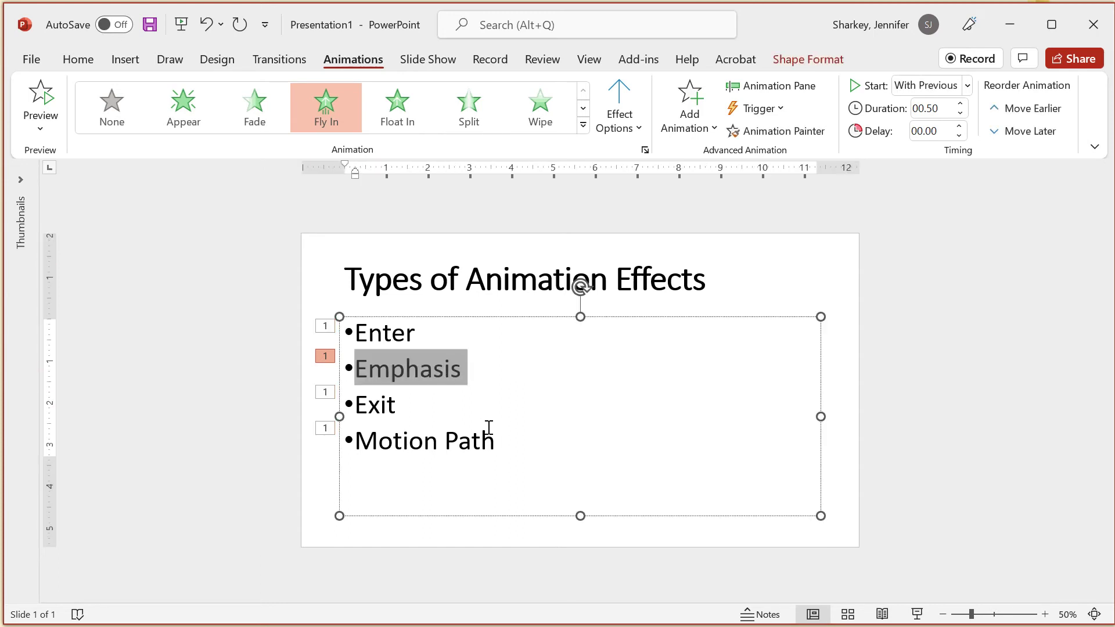
shift+click(518, 451)
click(967, 85)
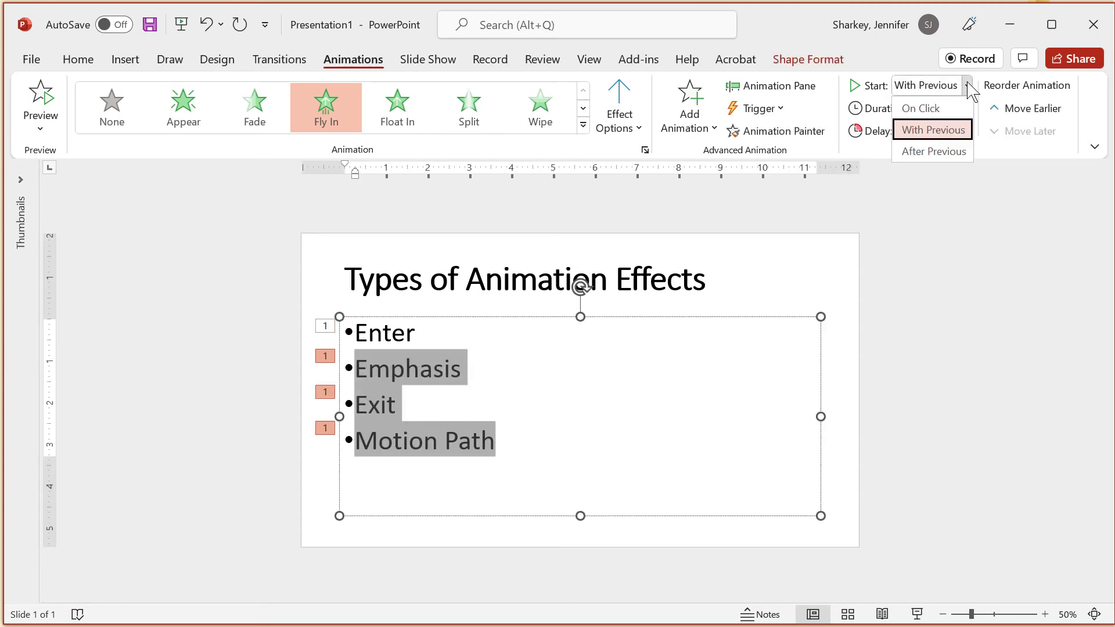
click(921, 108)
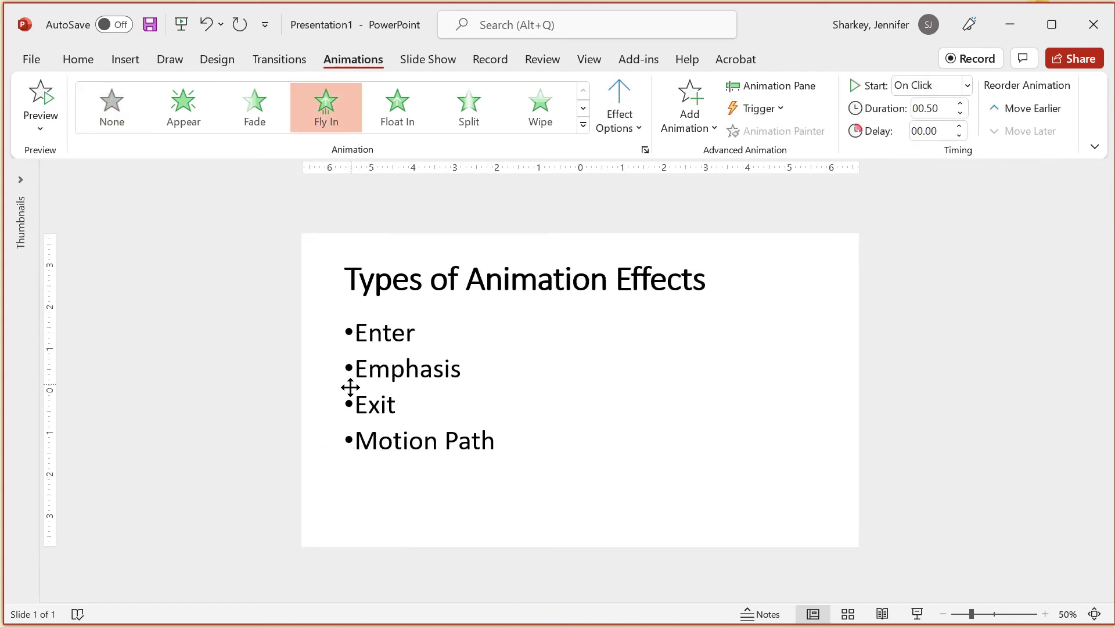
- Apply the Fly In animation to the Motion Path bullet alone
triple_click(356, 440)
click(326, 108)
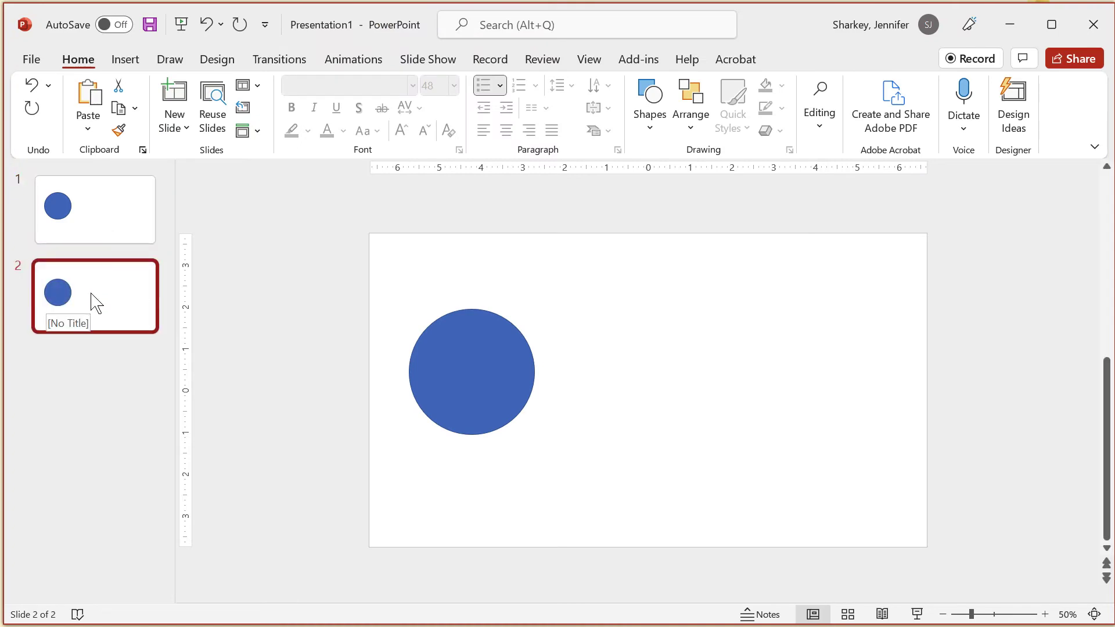
- Move the circle on slide 2 straight across to the slide's right side, fill it green, and select slide 2
drag(445, 372, 795, 375)
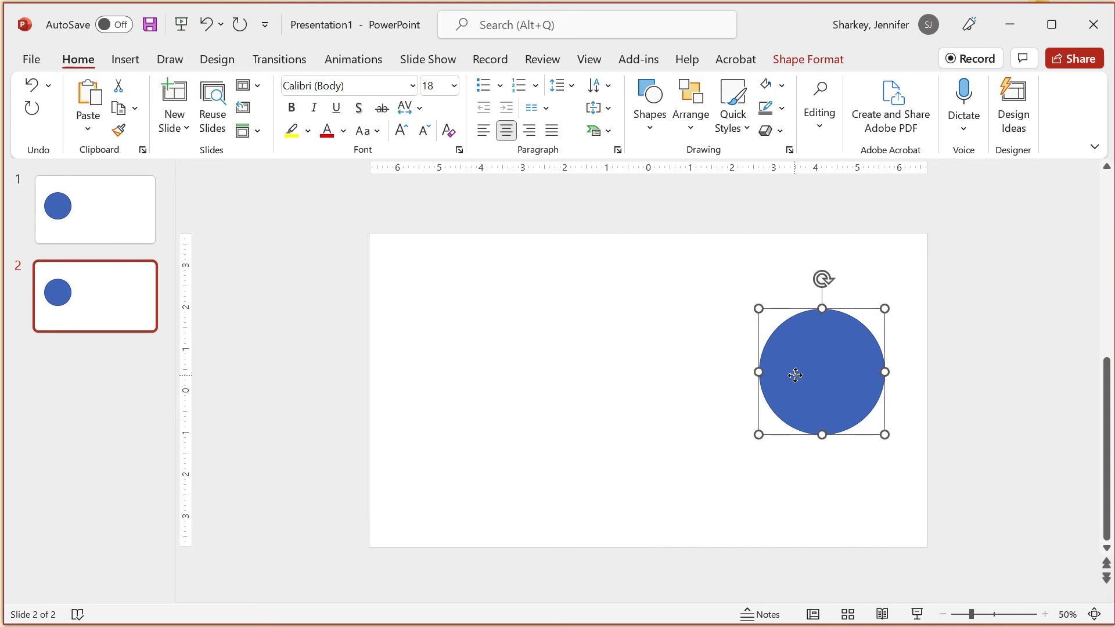
click(782, 85)
click(899, 131)
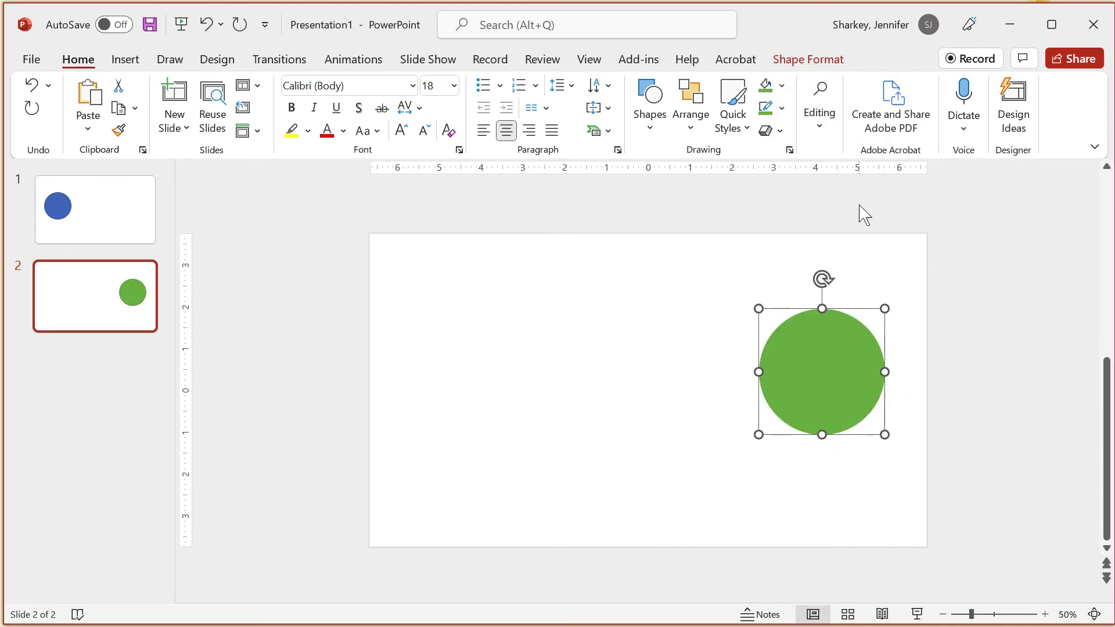
click(70, 301)
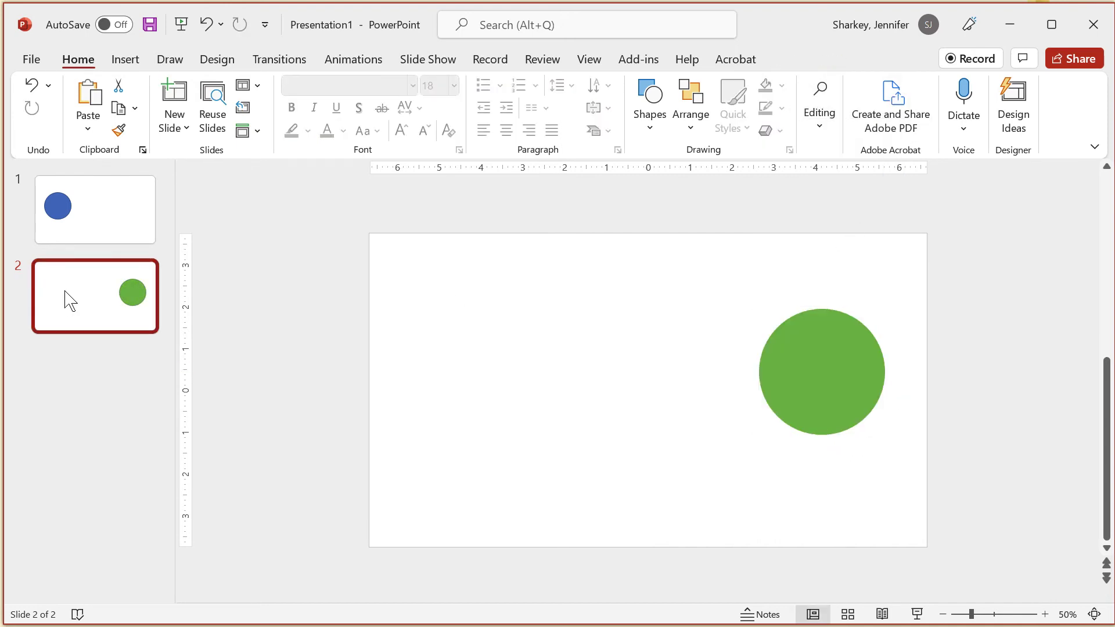
- Apply the Morph transition to slide 2 and play the slide show from slide 1 to slide 2
click(286, 64)
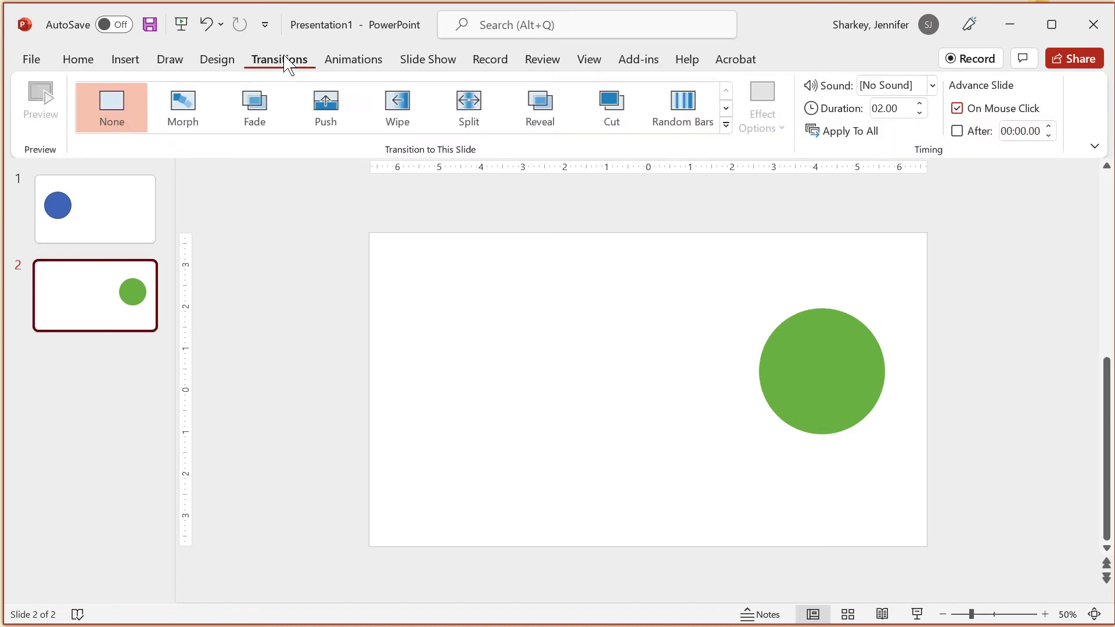
click(180, 100)
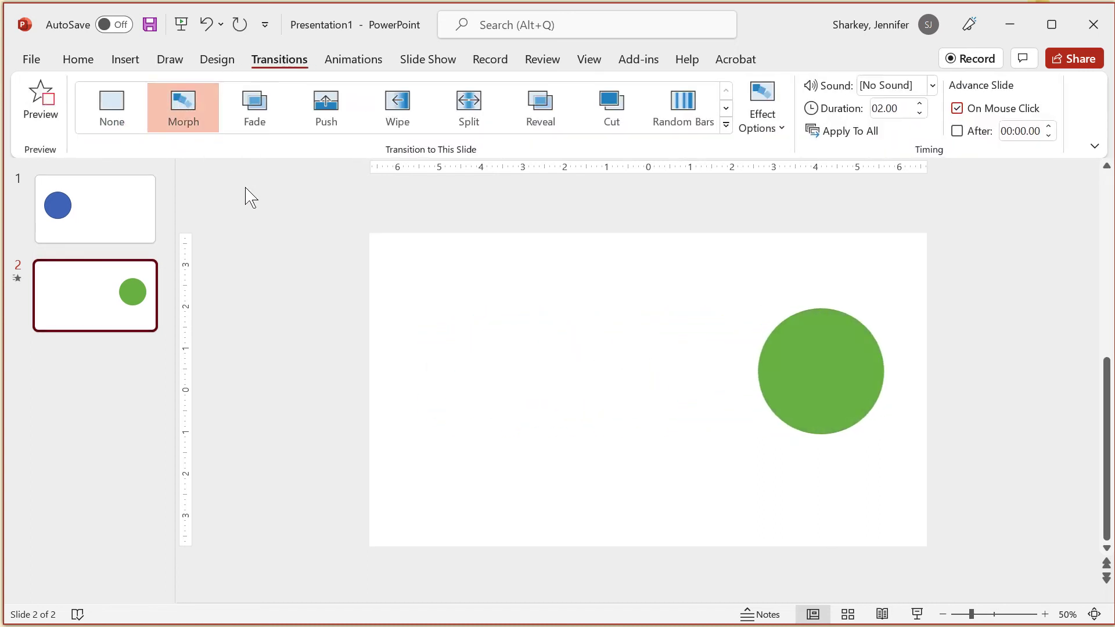
key(F5)
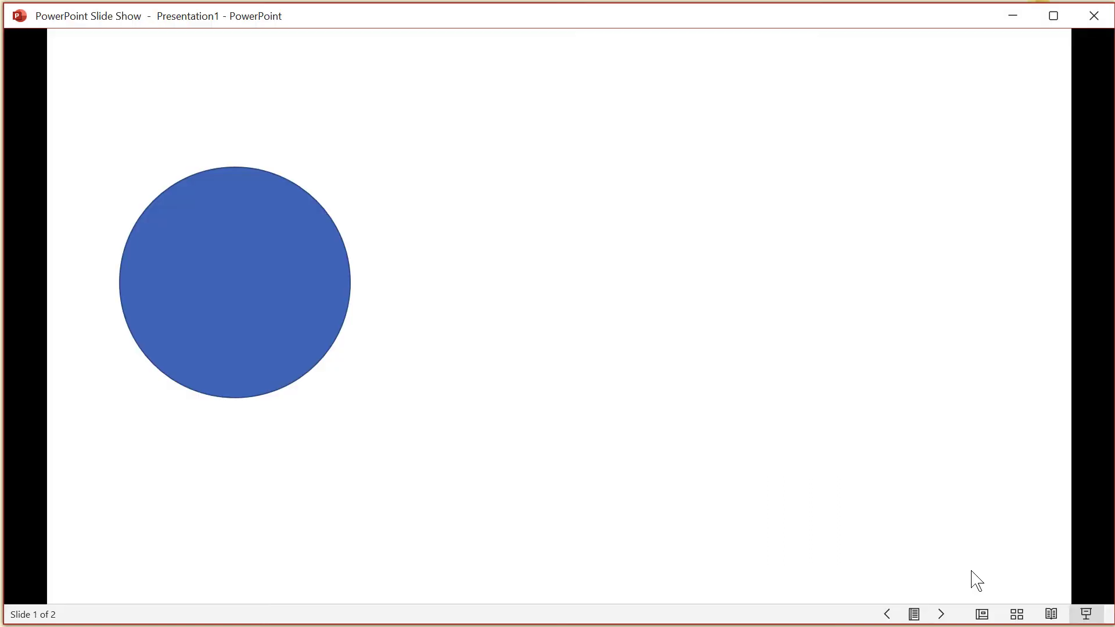
click(972, 573)
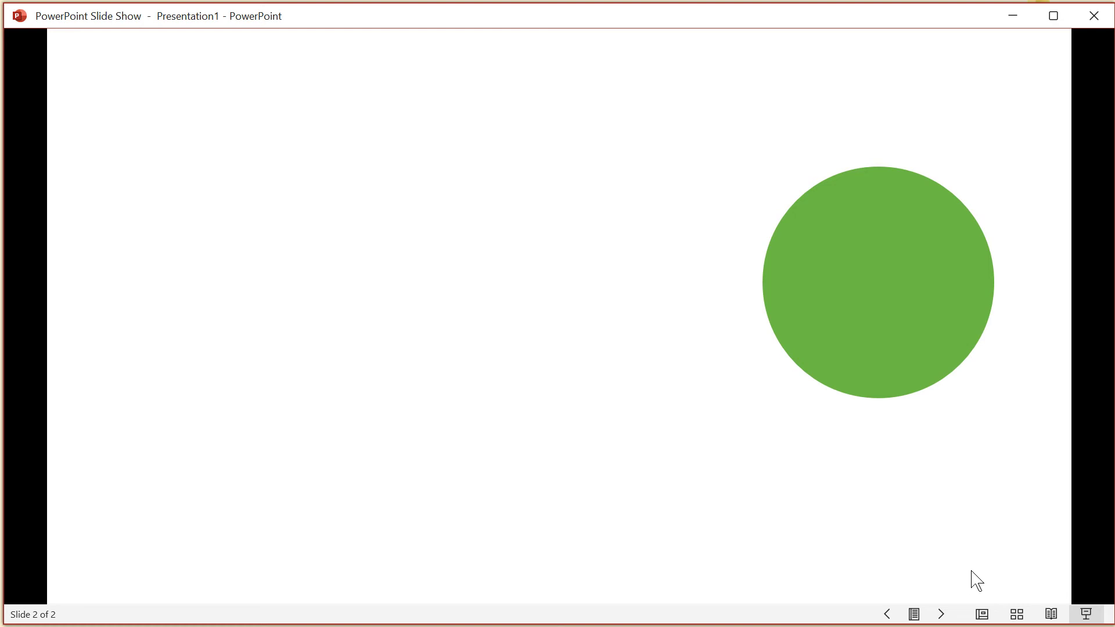
click(982, 614)
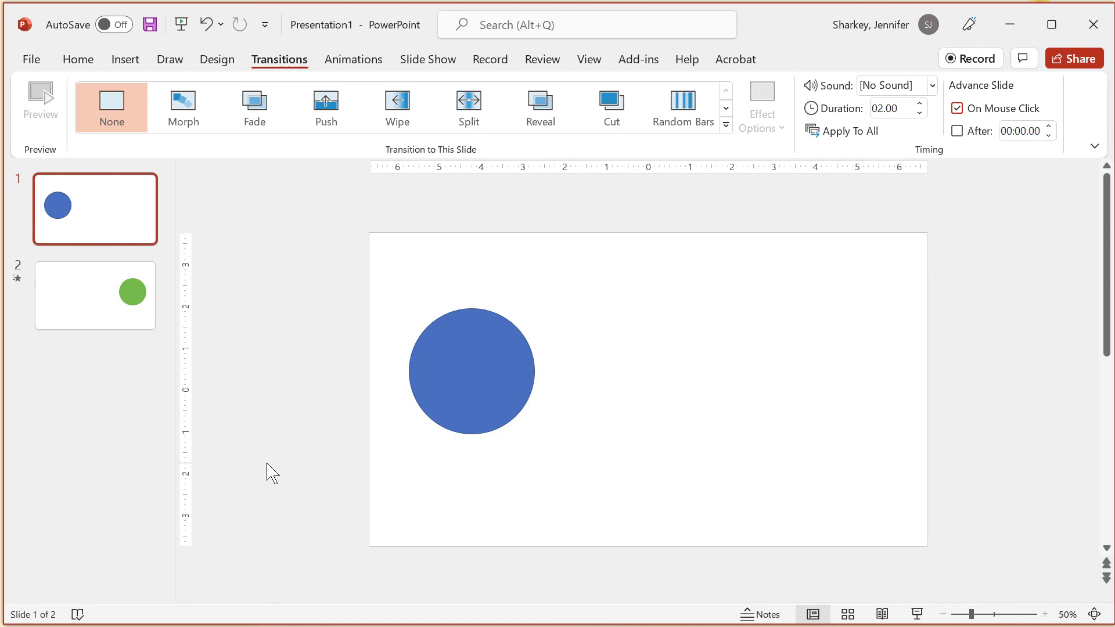
click(883, 614)
click(986, 593)
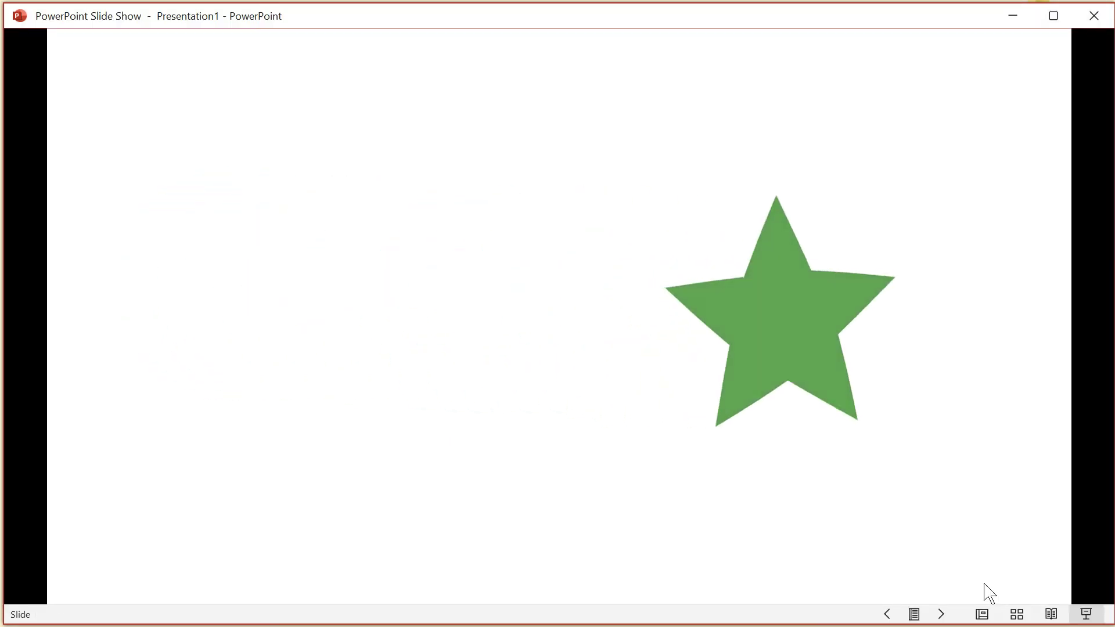
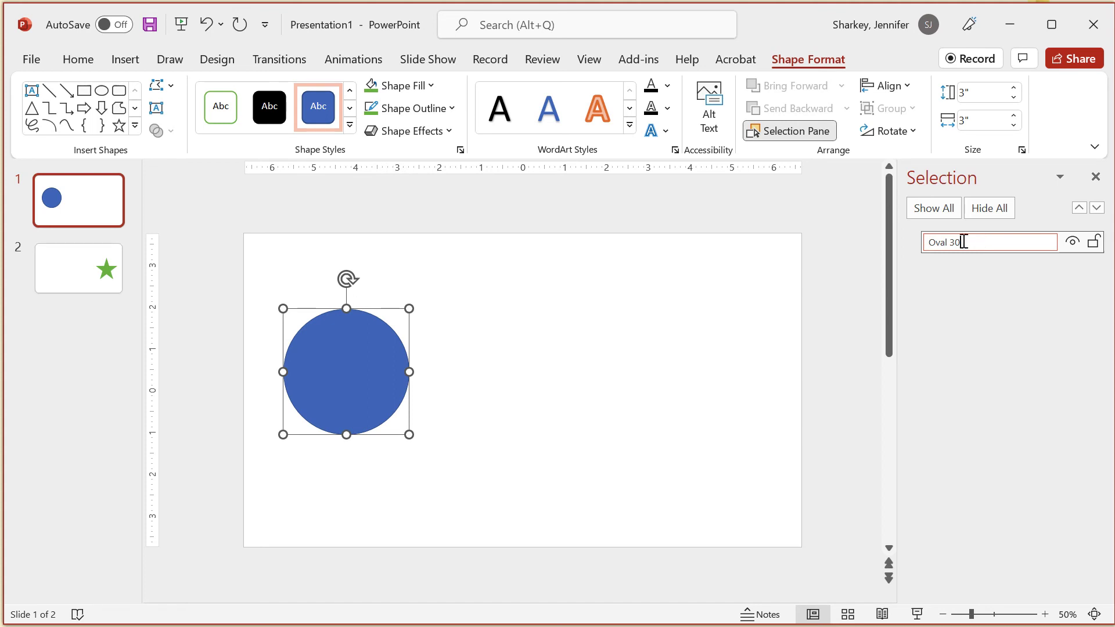
- Rename the blue circle on slide 1 as !!morph1
drag(964, 241, 922, 241)
text(!!morph1)
key(ctrl+shift+Left)
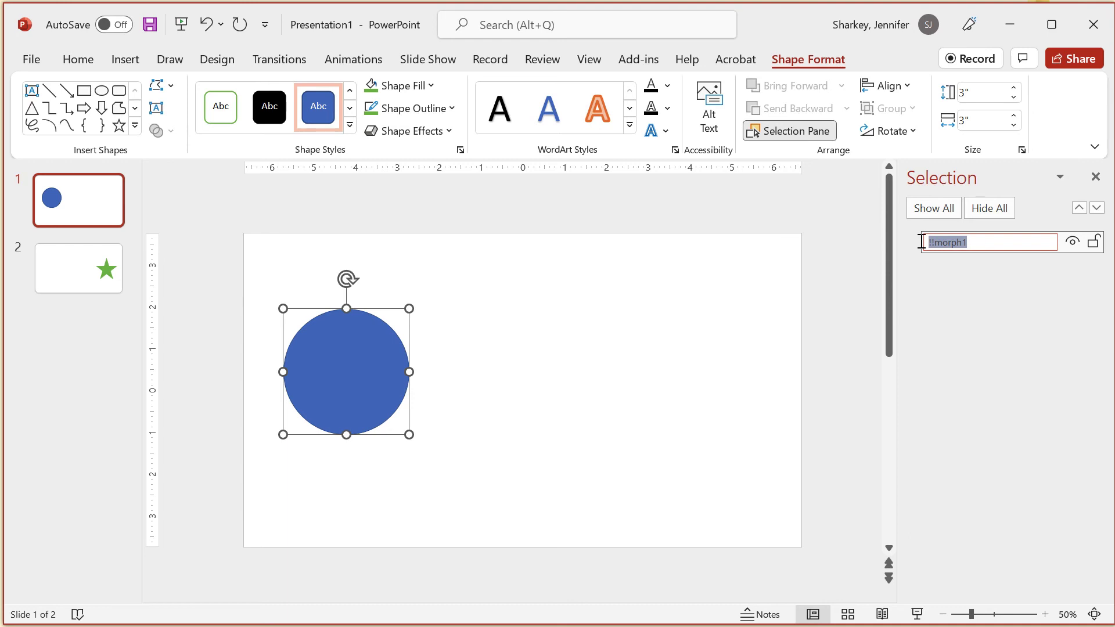
key(End)
key(Return)
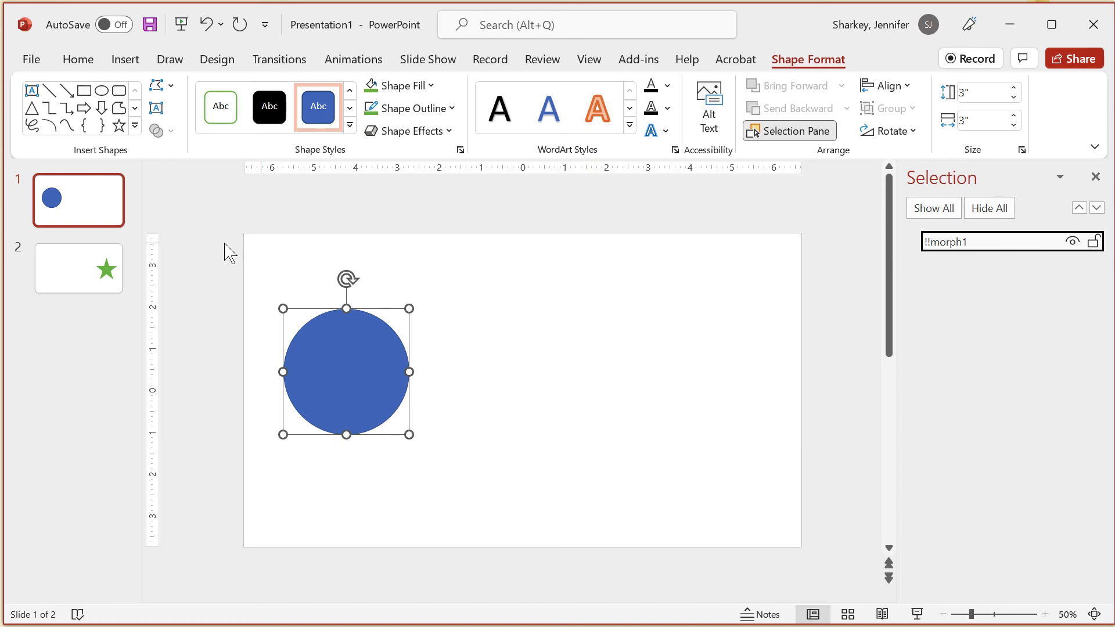
- Rename the green star on slide 2 as !!morph1 to match the circle on slide 1
click(88, 273)
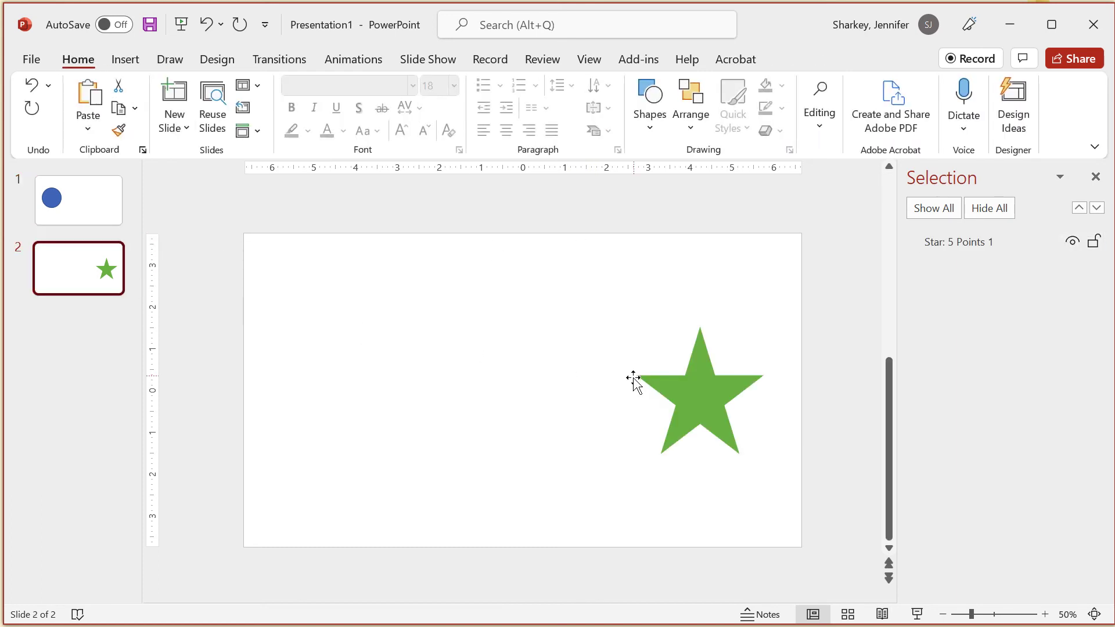
double_click(953, 242)
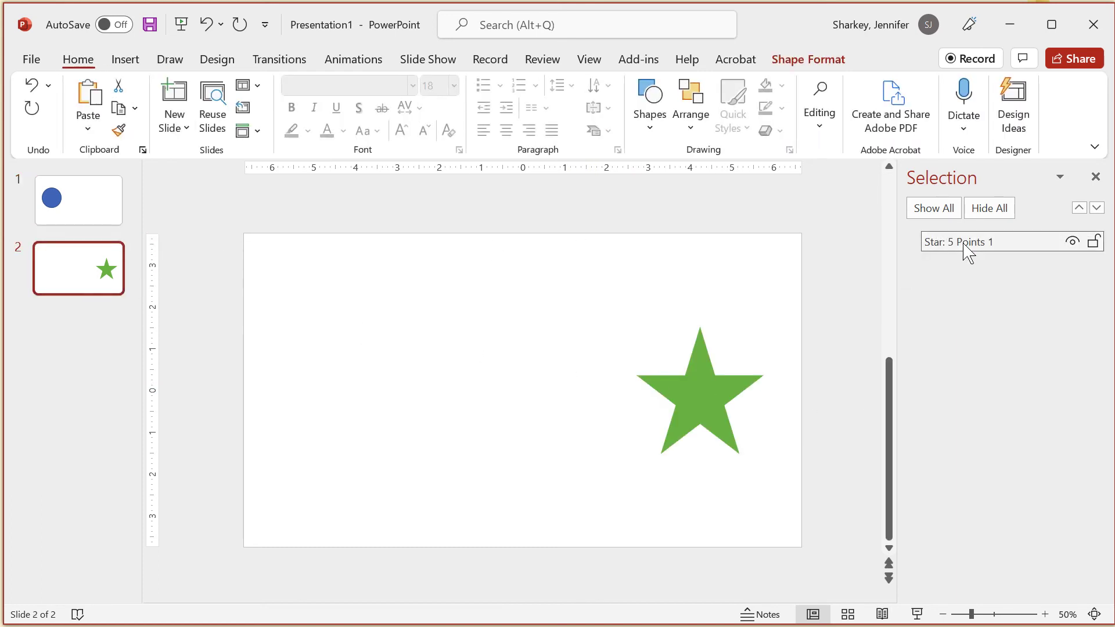
drag(1003, 243, 925, 242)
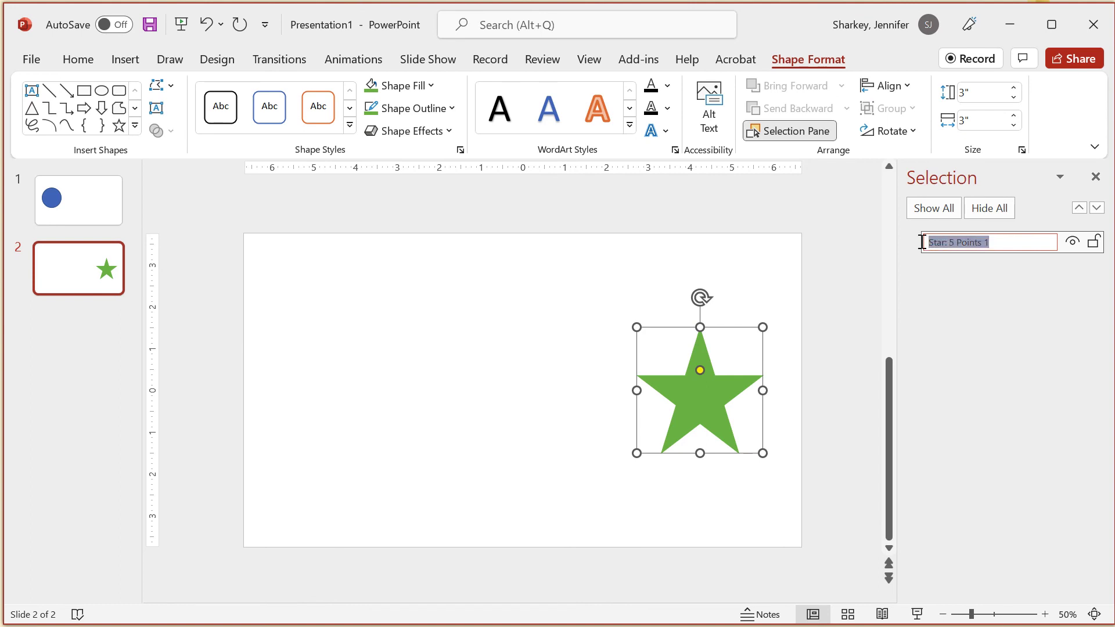
text(!!morph1)
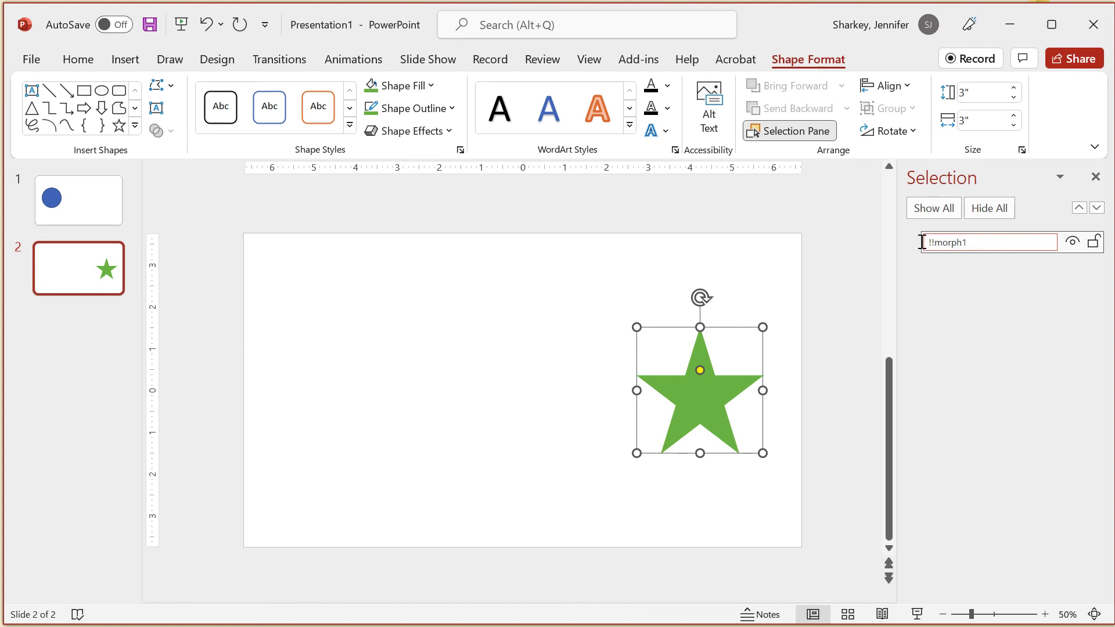
key(Return)
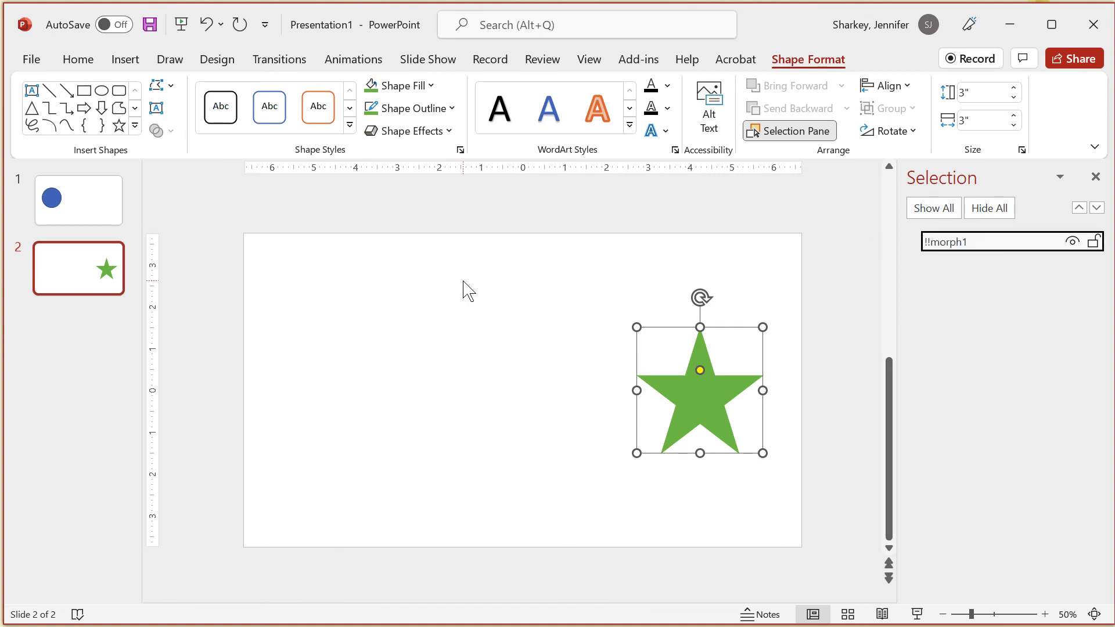
- Apply the Morph transition to the slide with the star, run the slide show and return to normal editing
click(81, 278)
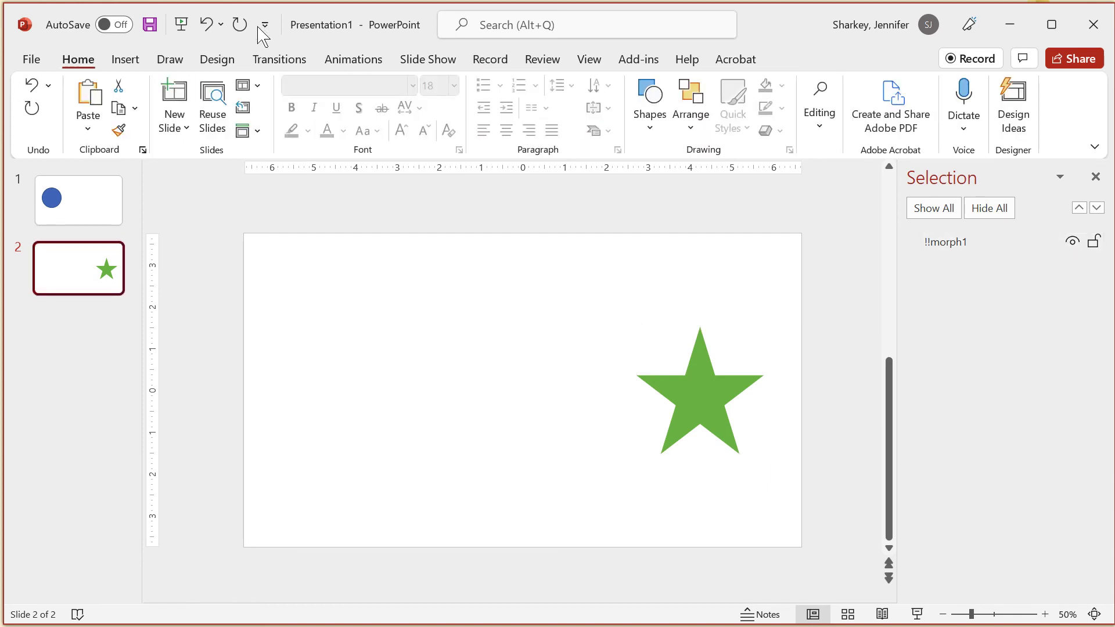
click(292, 63)
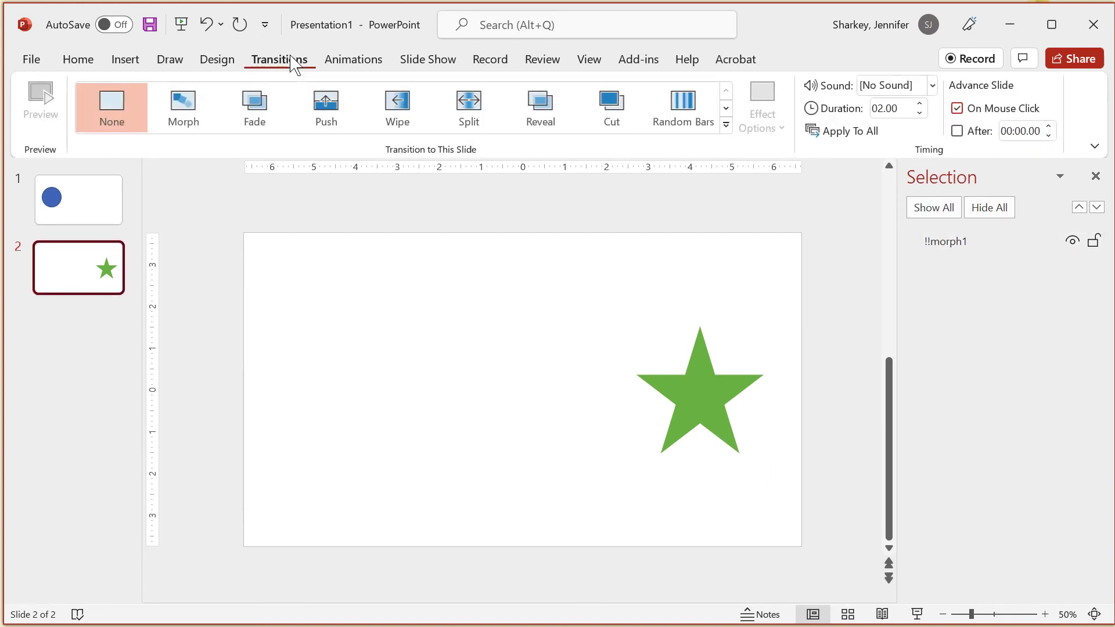
click(174, 107)
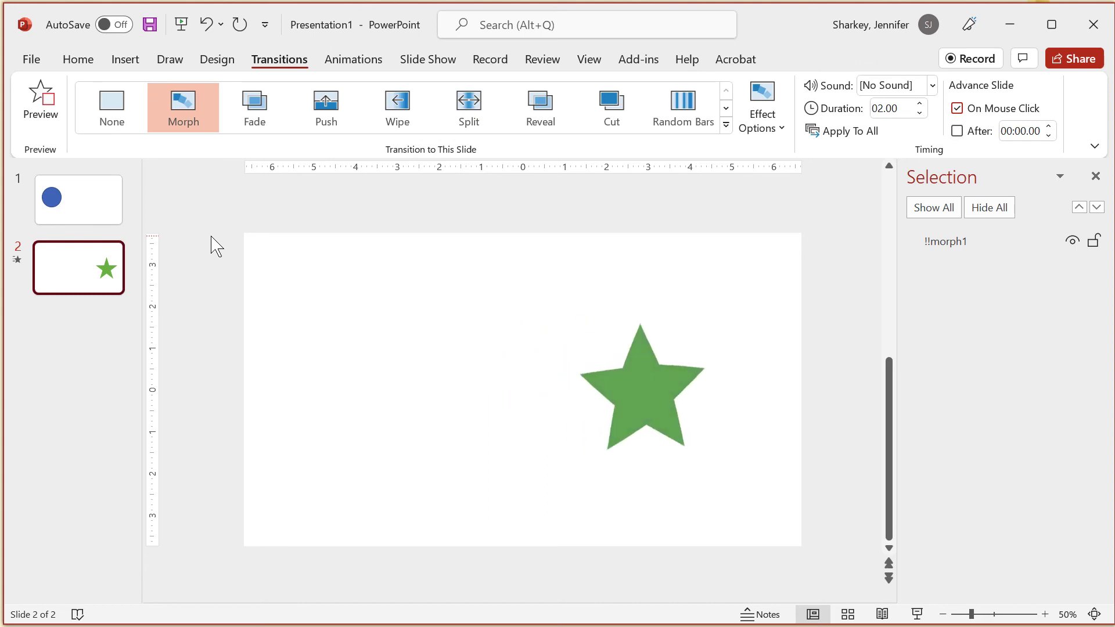
click(918, 615)
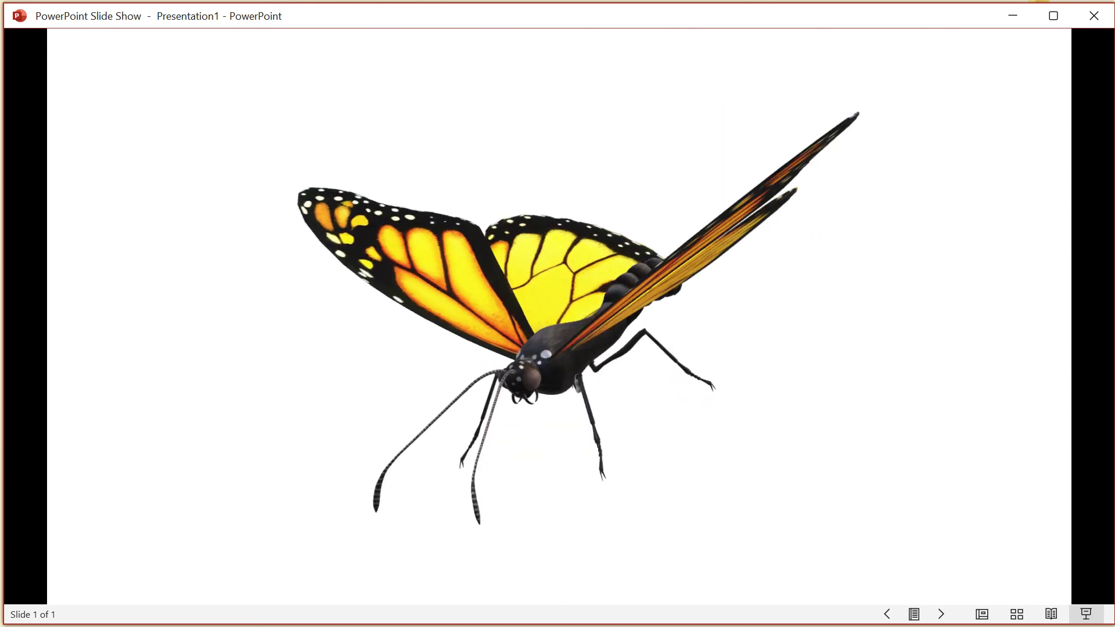
click(983, 616)
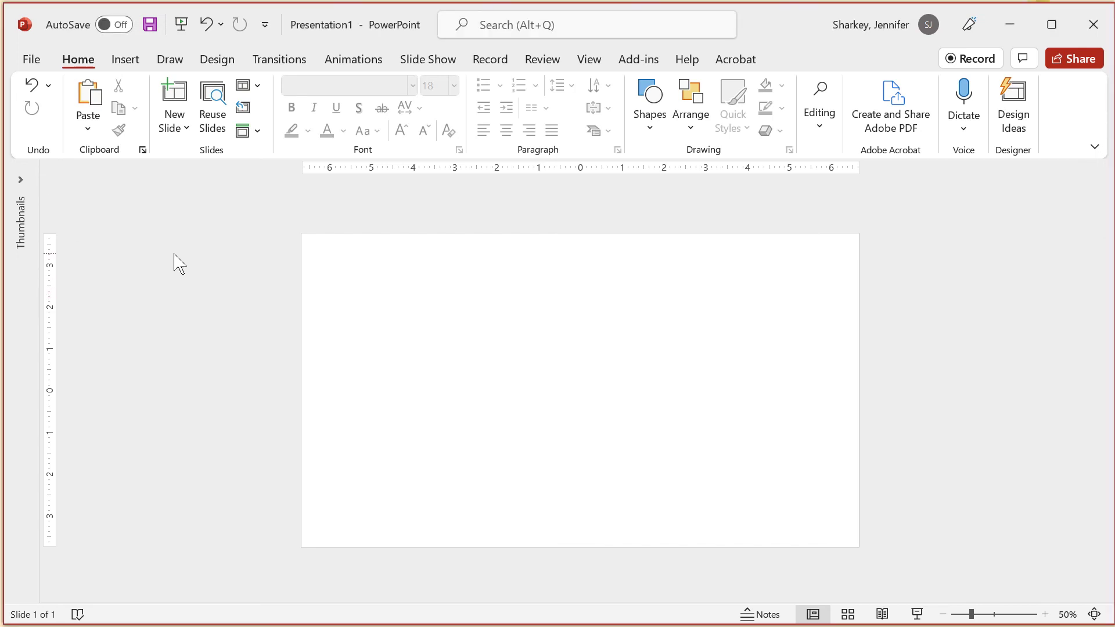
- Search the stock 3D models for butterfly, insert the orange one, and tilt and enlarge it to show its wings across most of the slide
click(123, 62)
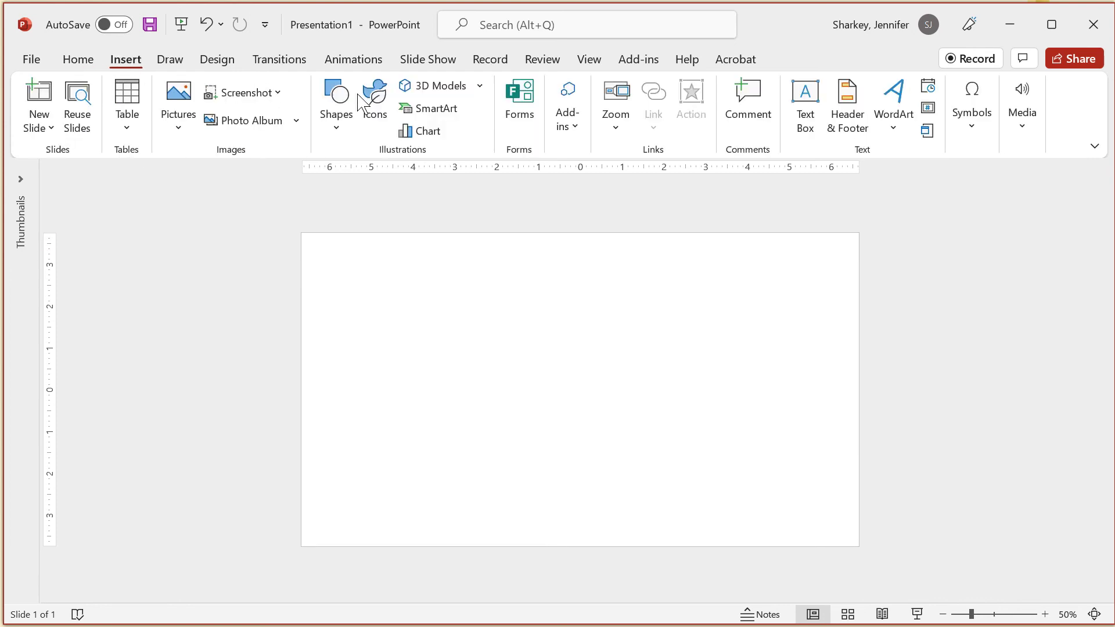
click(481, 88)
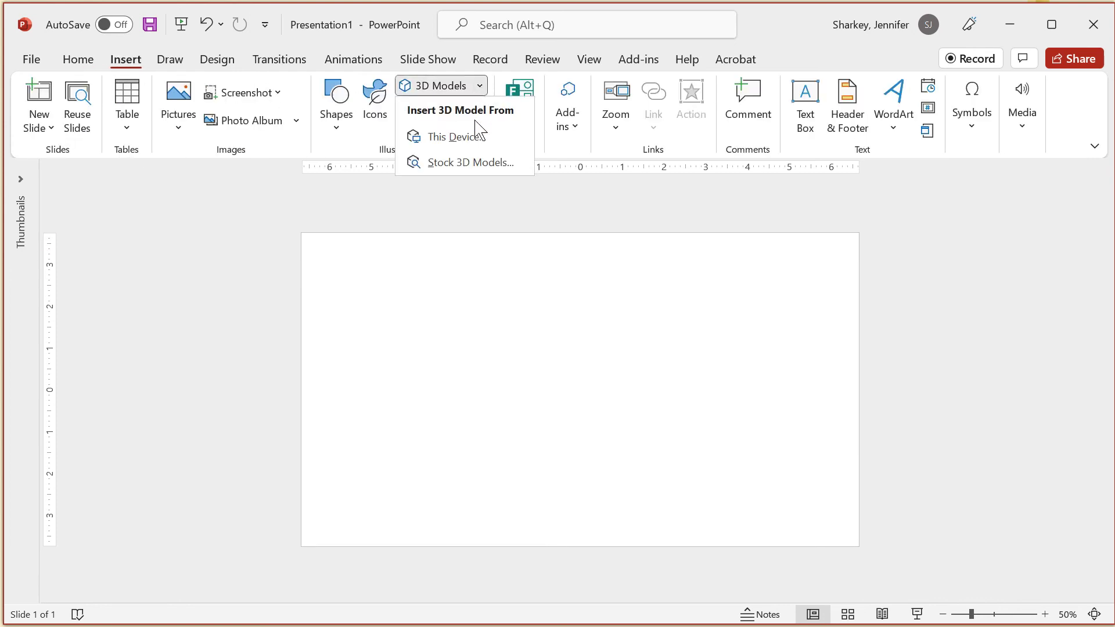
click(464, 163)
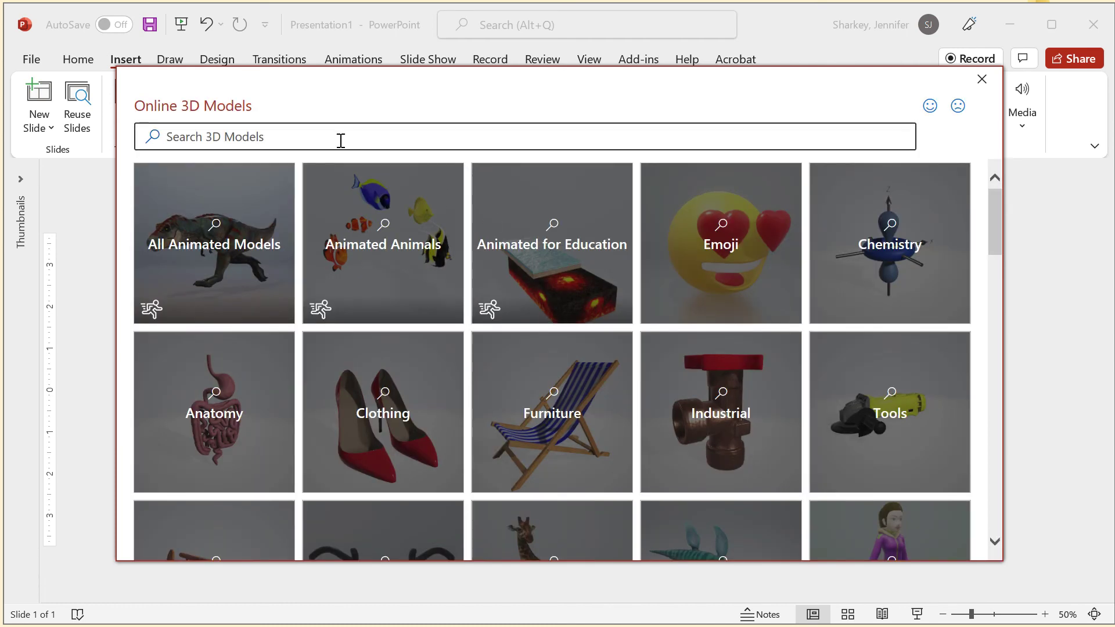
click(341, 142)
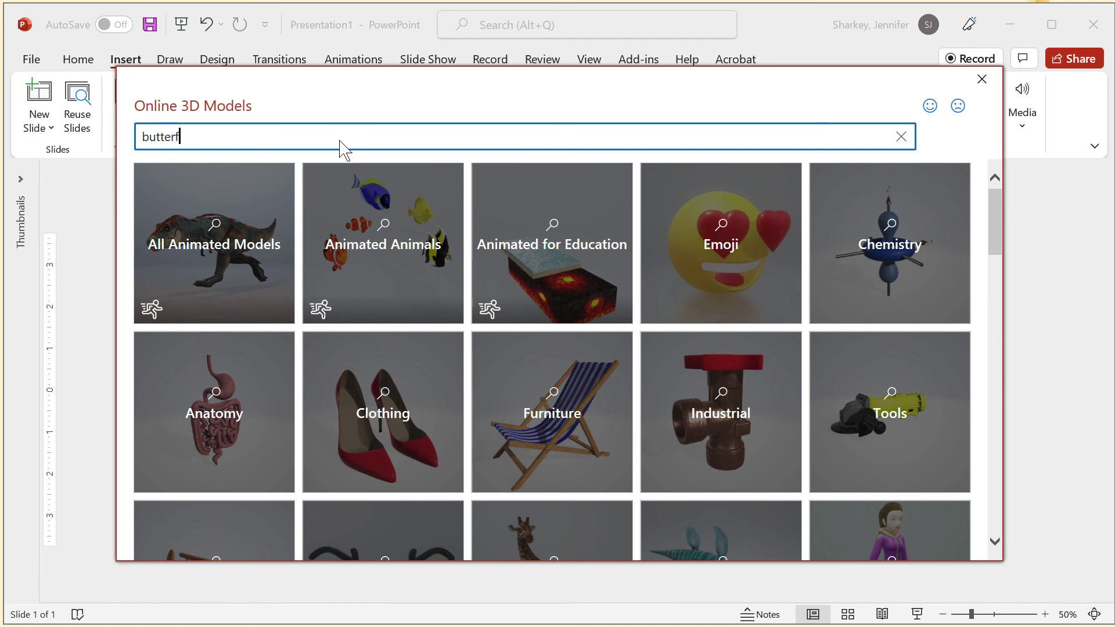
key(Return)
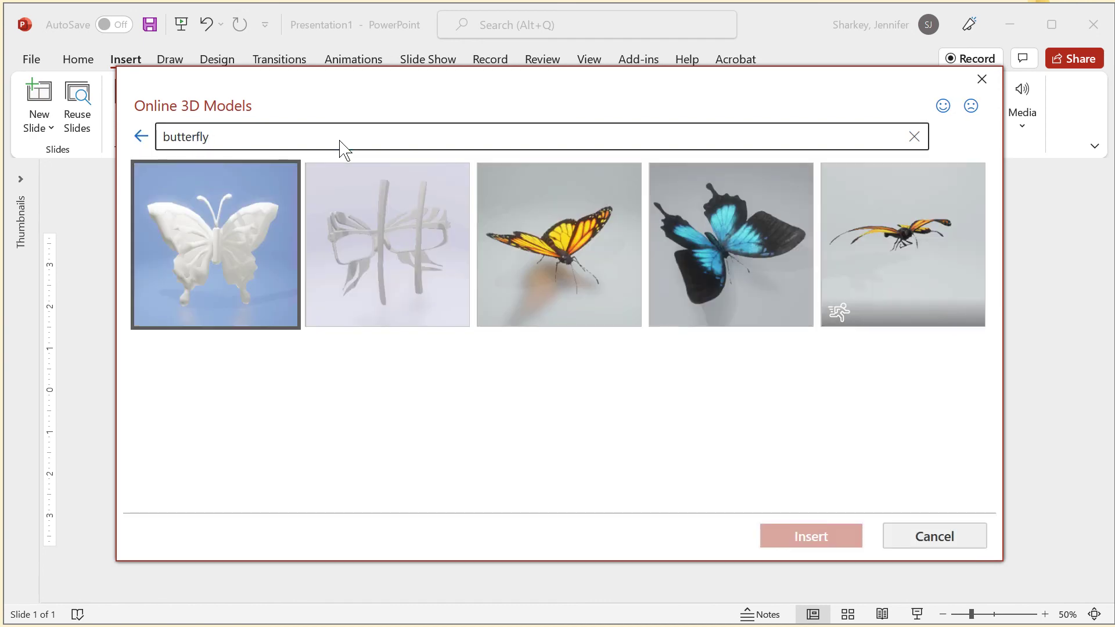
click(573, 267)
click(809, 538)
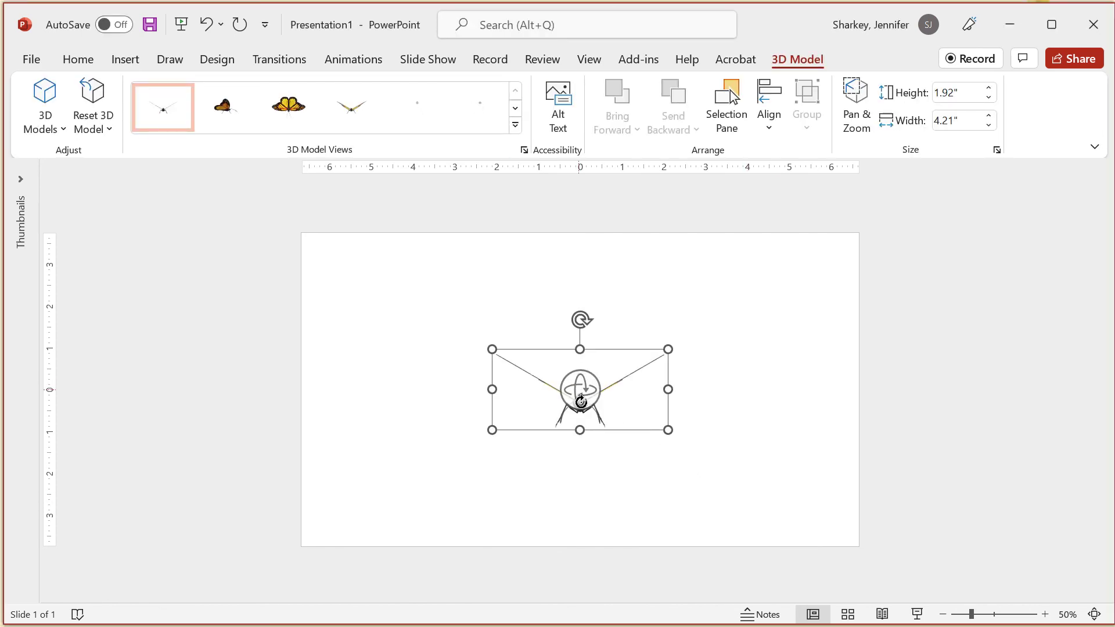
drag(581, 402, 640, 420)
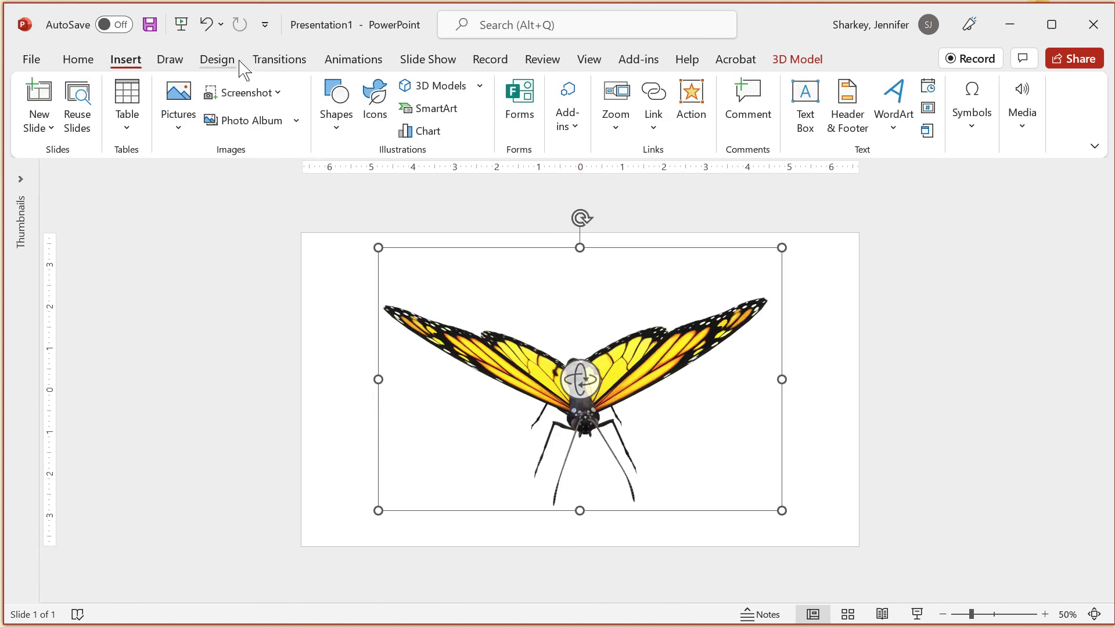